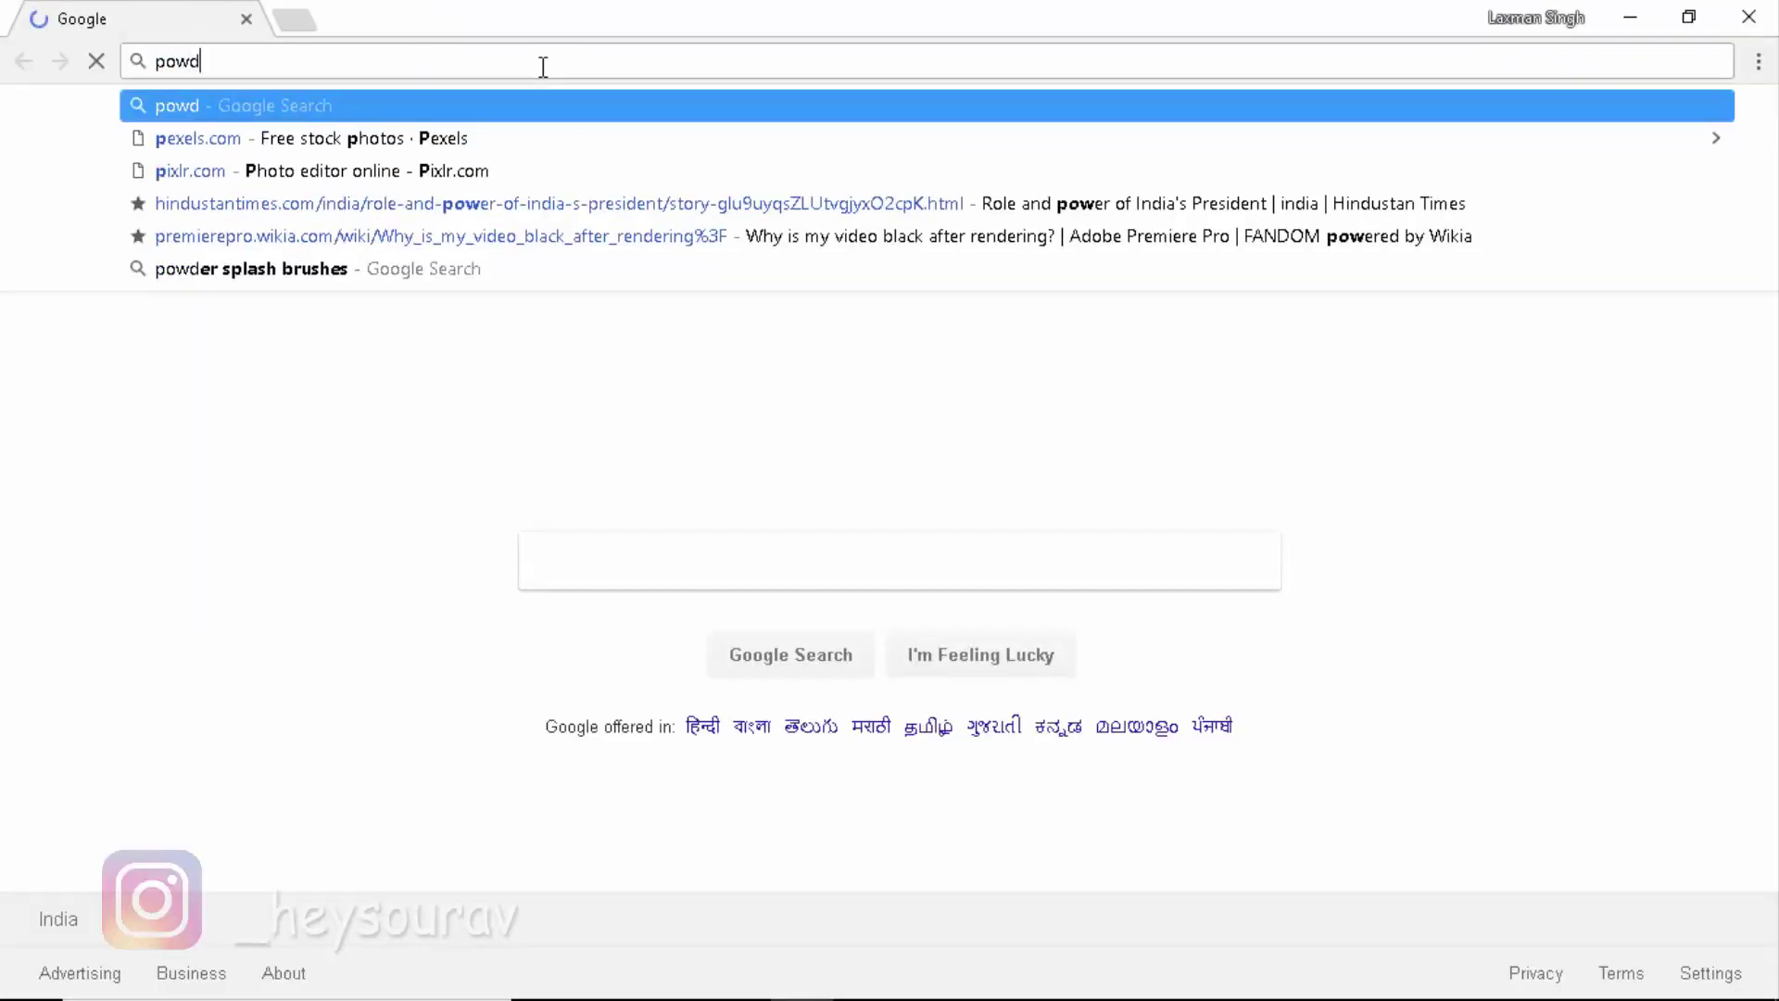
# Edit the suggested query to 'powder splashes' and run the Google search
pyautogui.press('End')
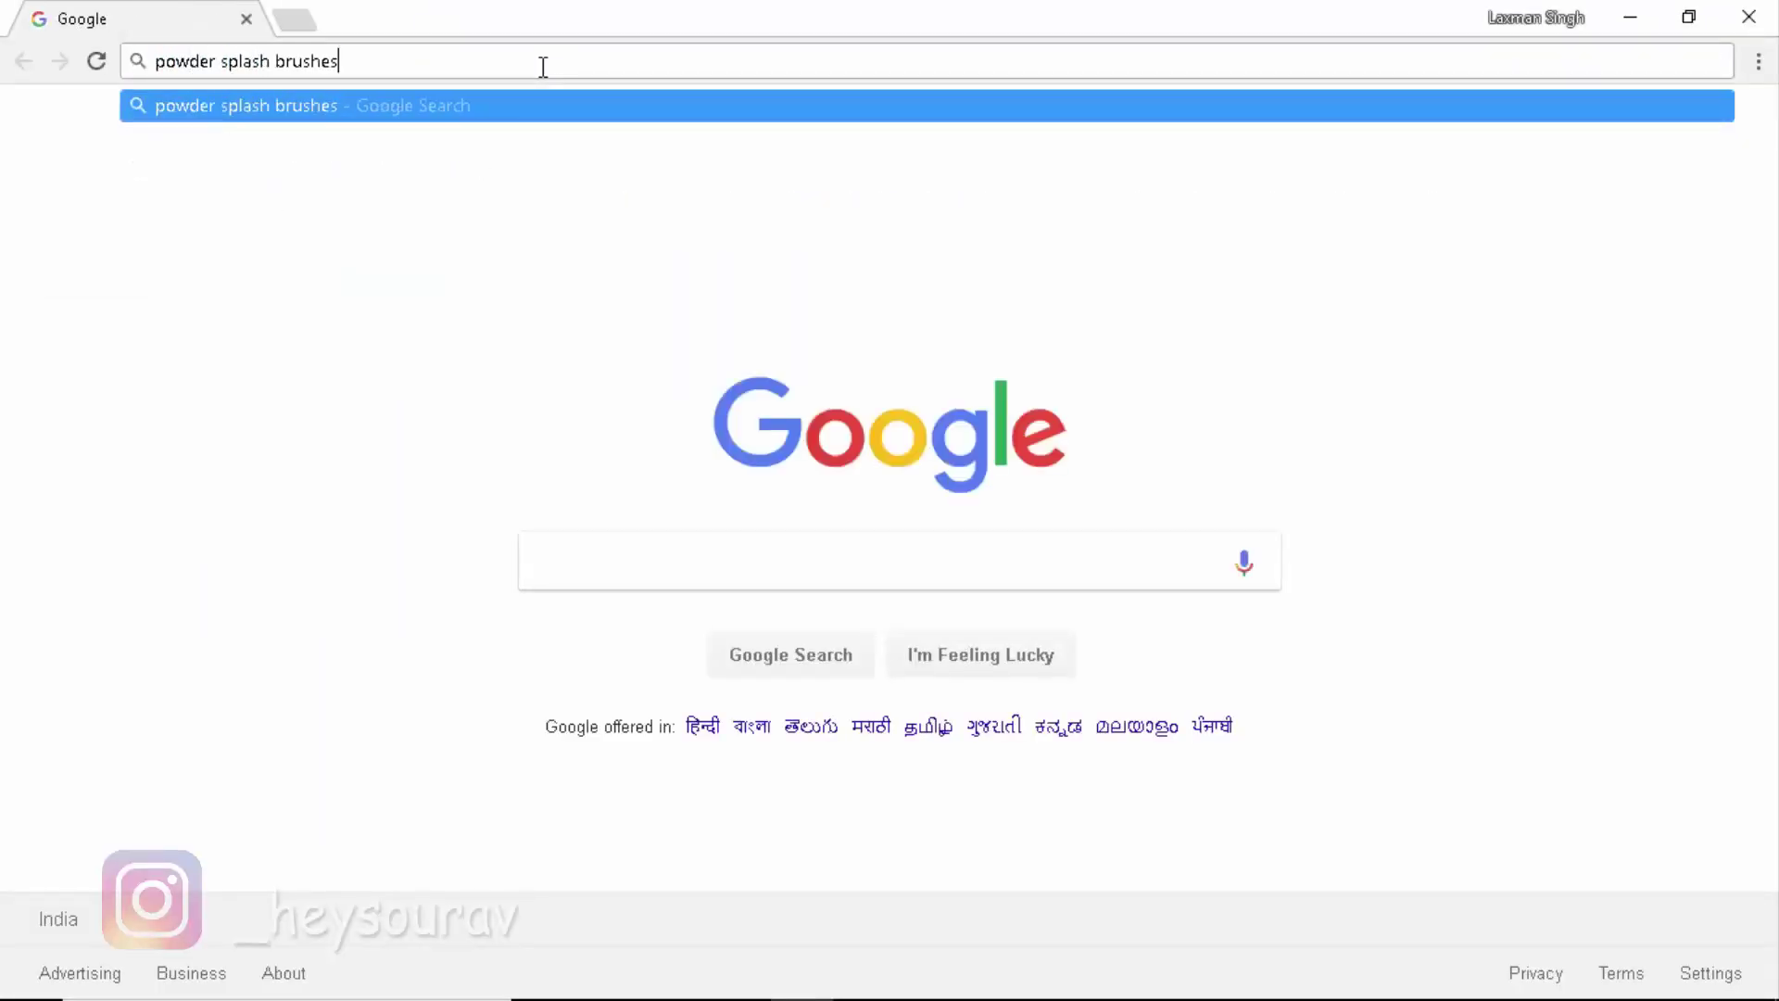
pyautogui.hotkey('ctrl', 'shift', 'Left')
pyautogui.press('BackSpace')
pyautogui.press('BackSpace')
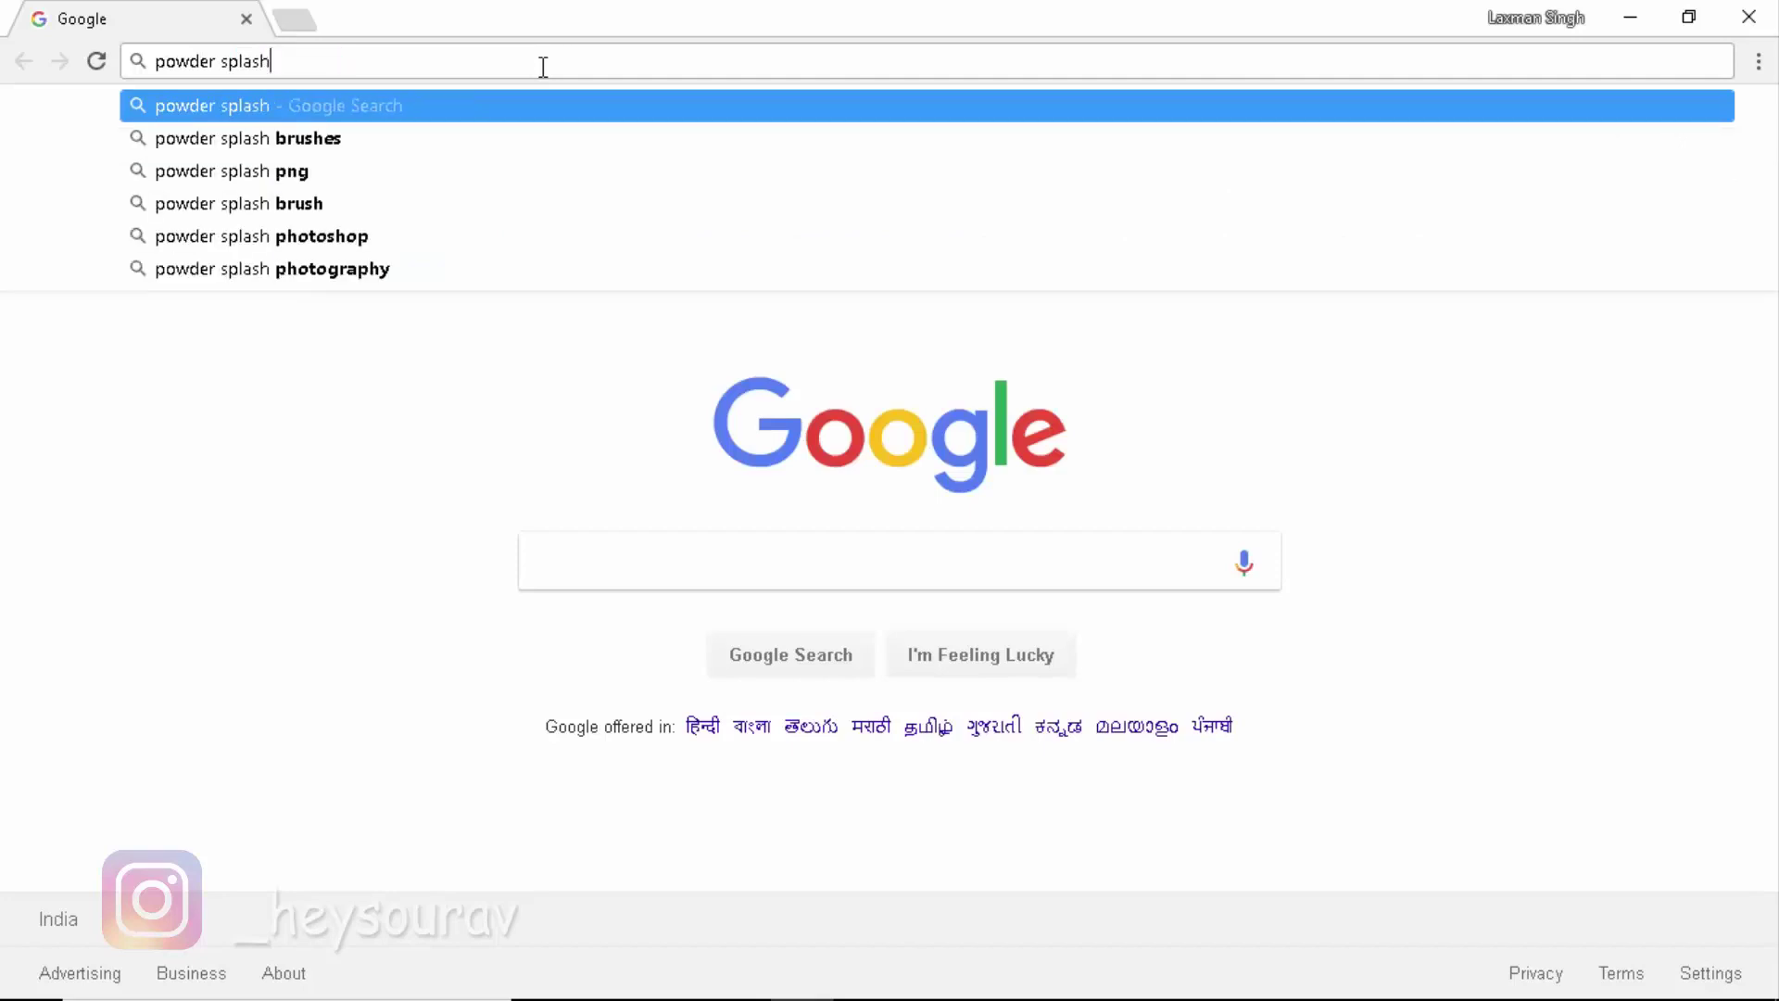
pyautogui.write('es')
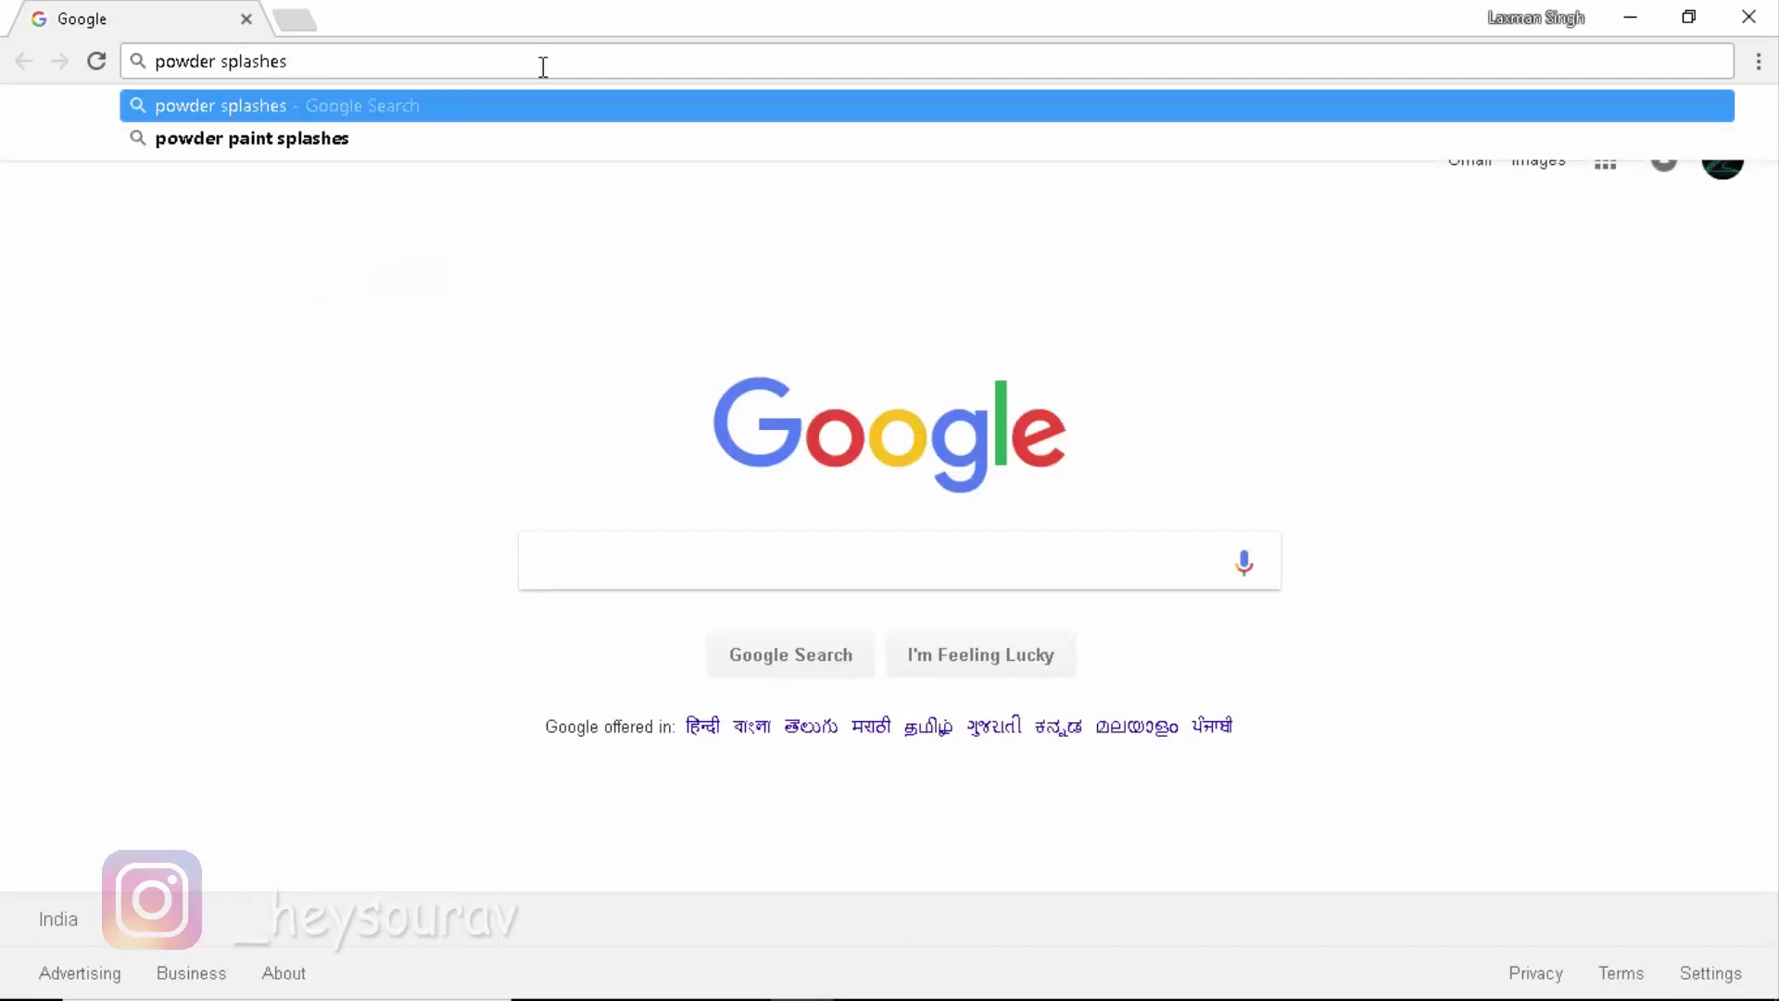
pyautogui.press('Return')
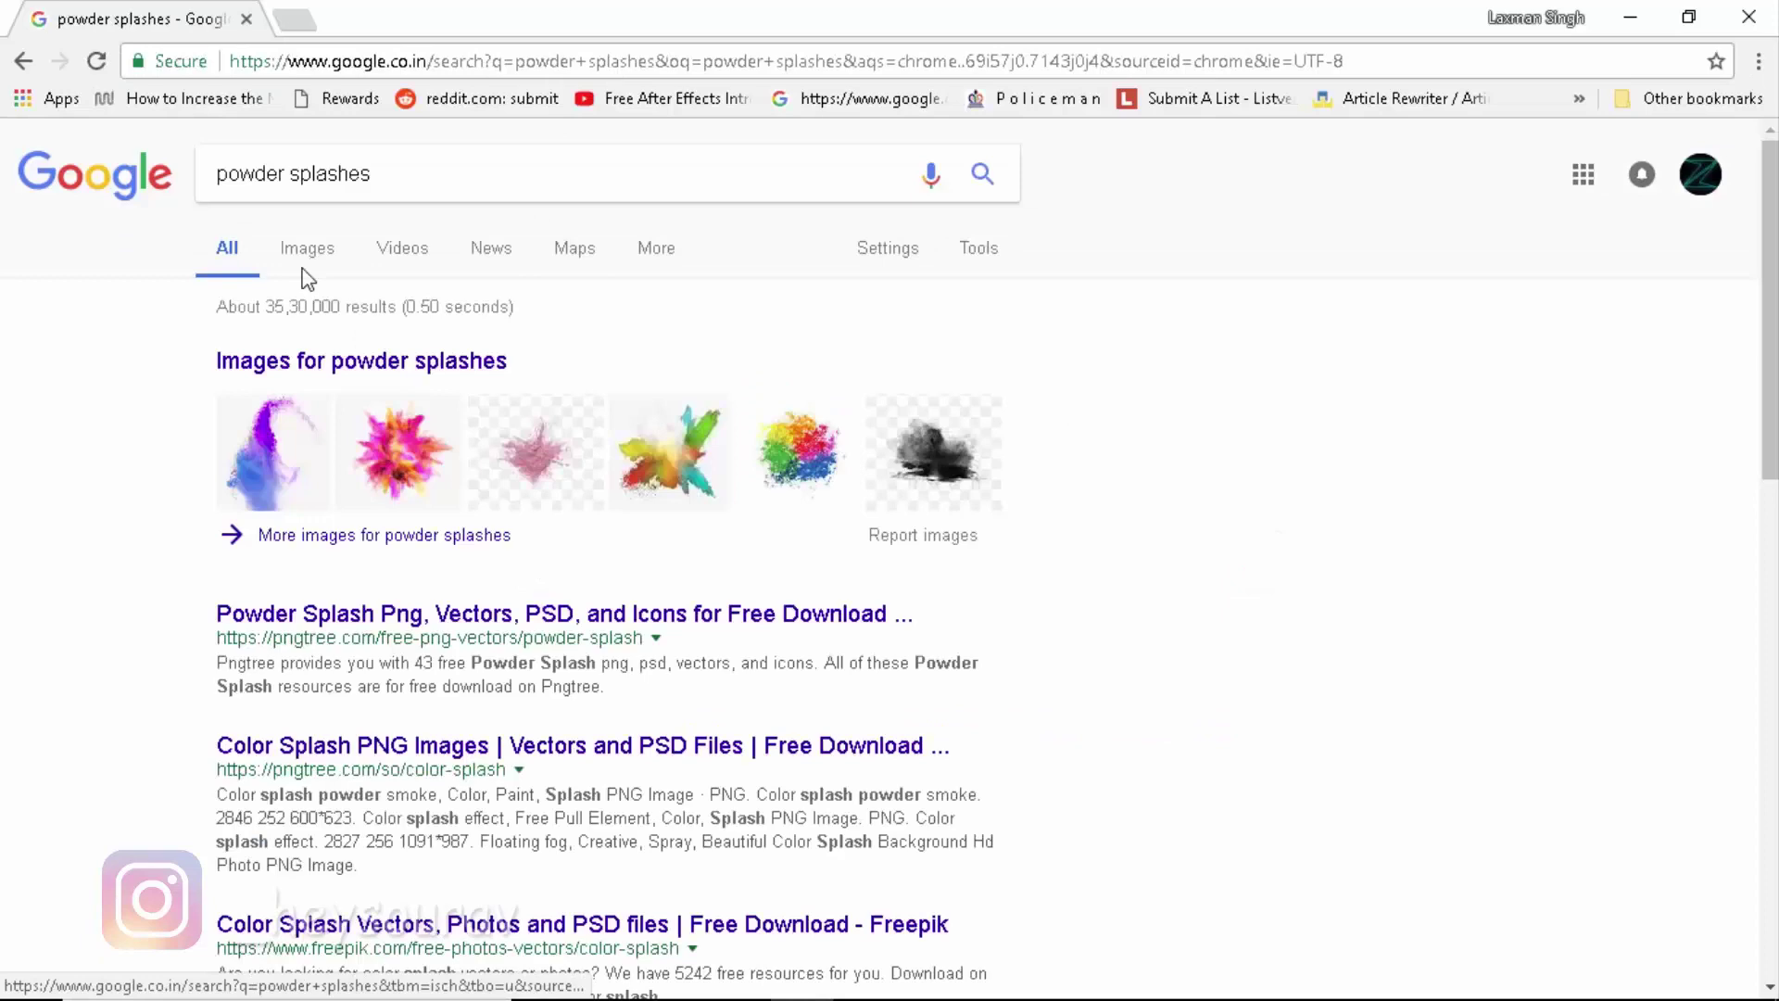
# Switch to image results and preview the pink-and-orange and other colourful powder explosions
pyautogui.click(307, 248)
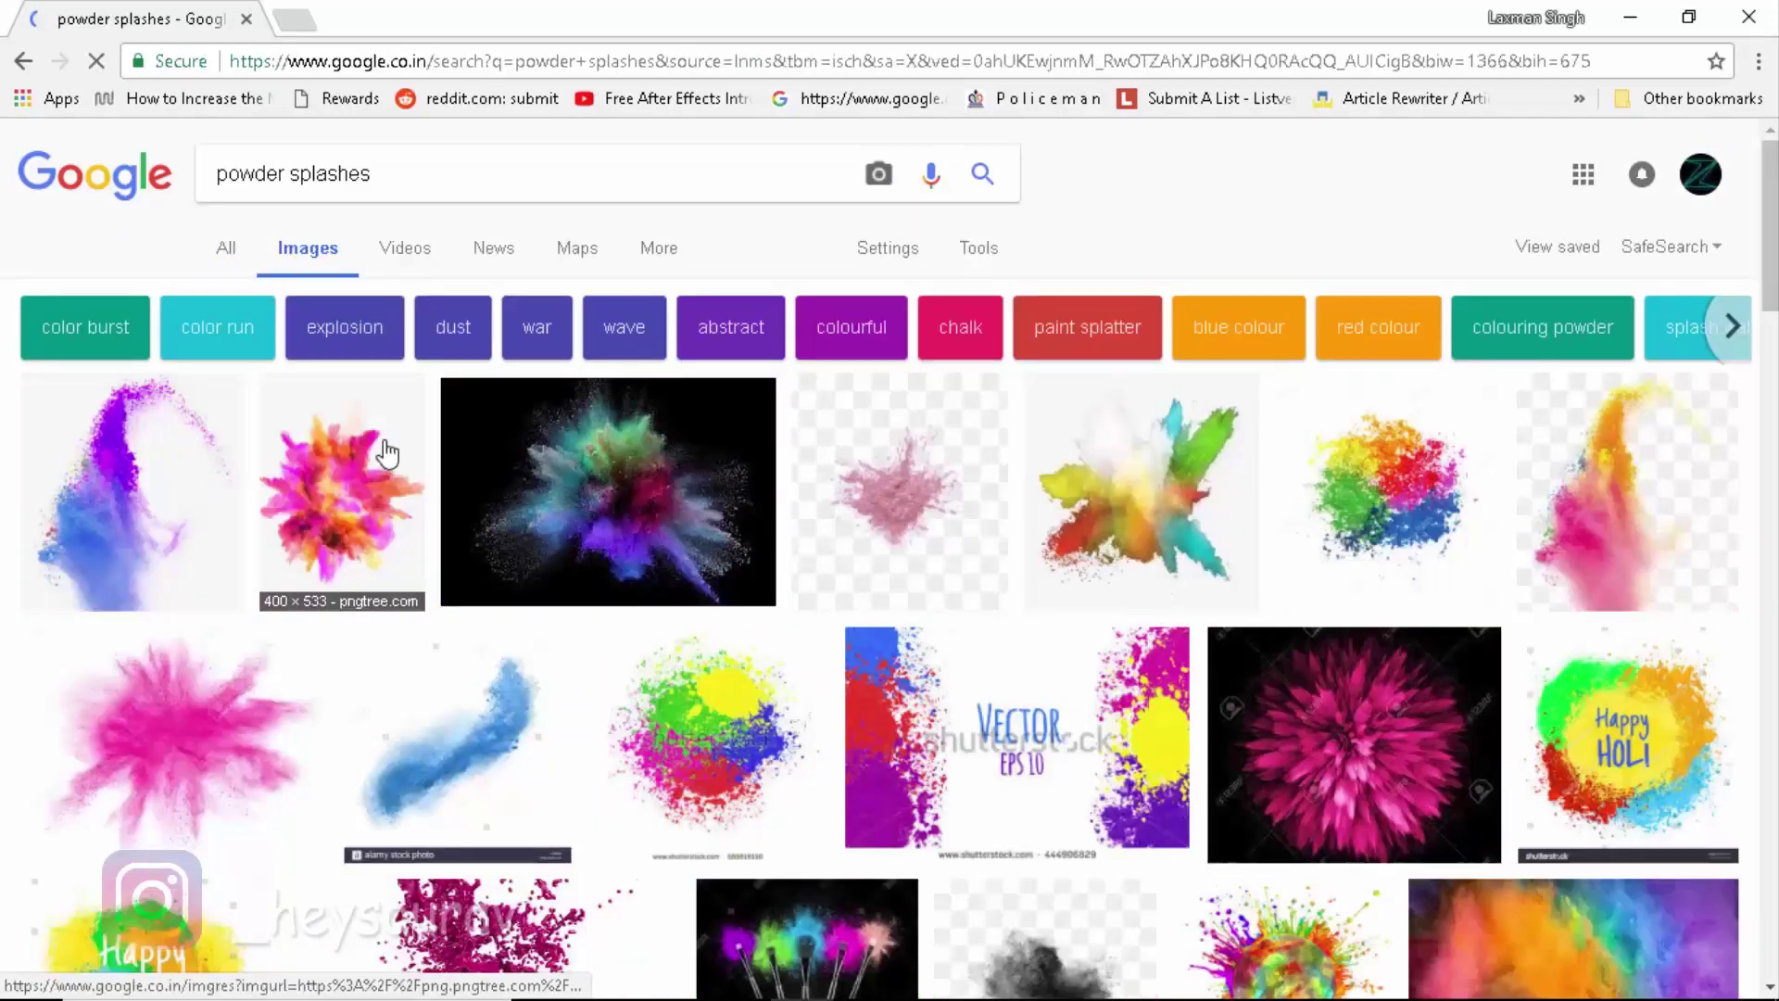
pyautogui.click(387, 454)
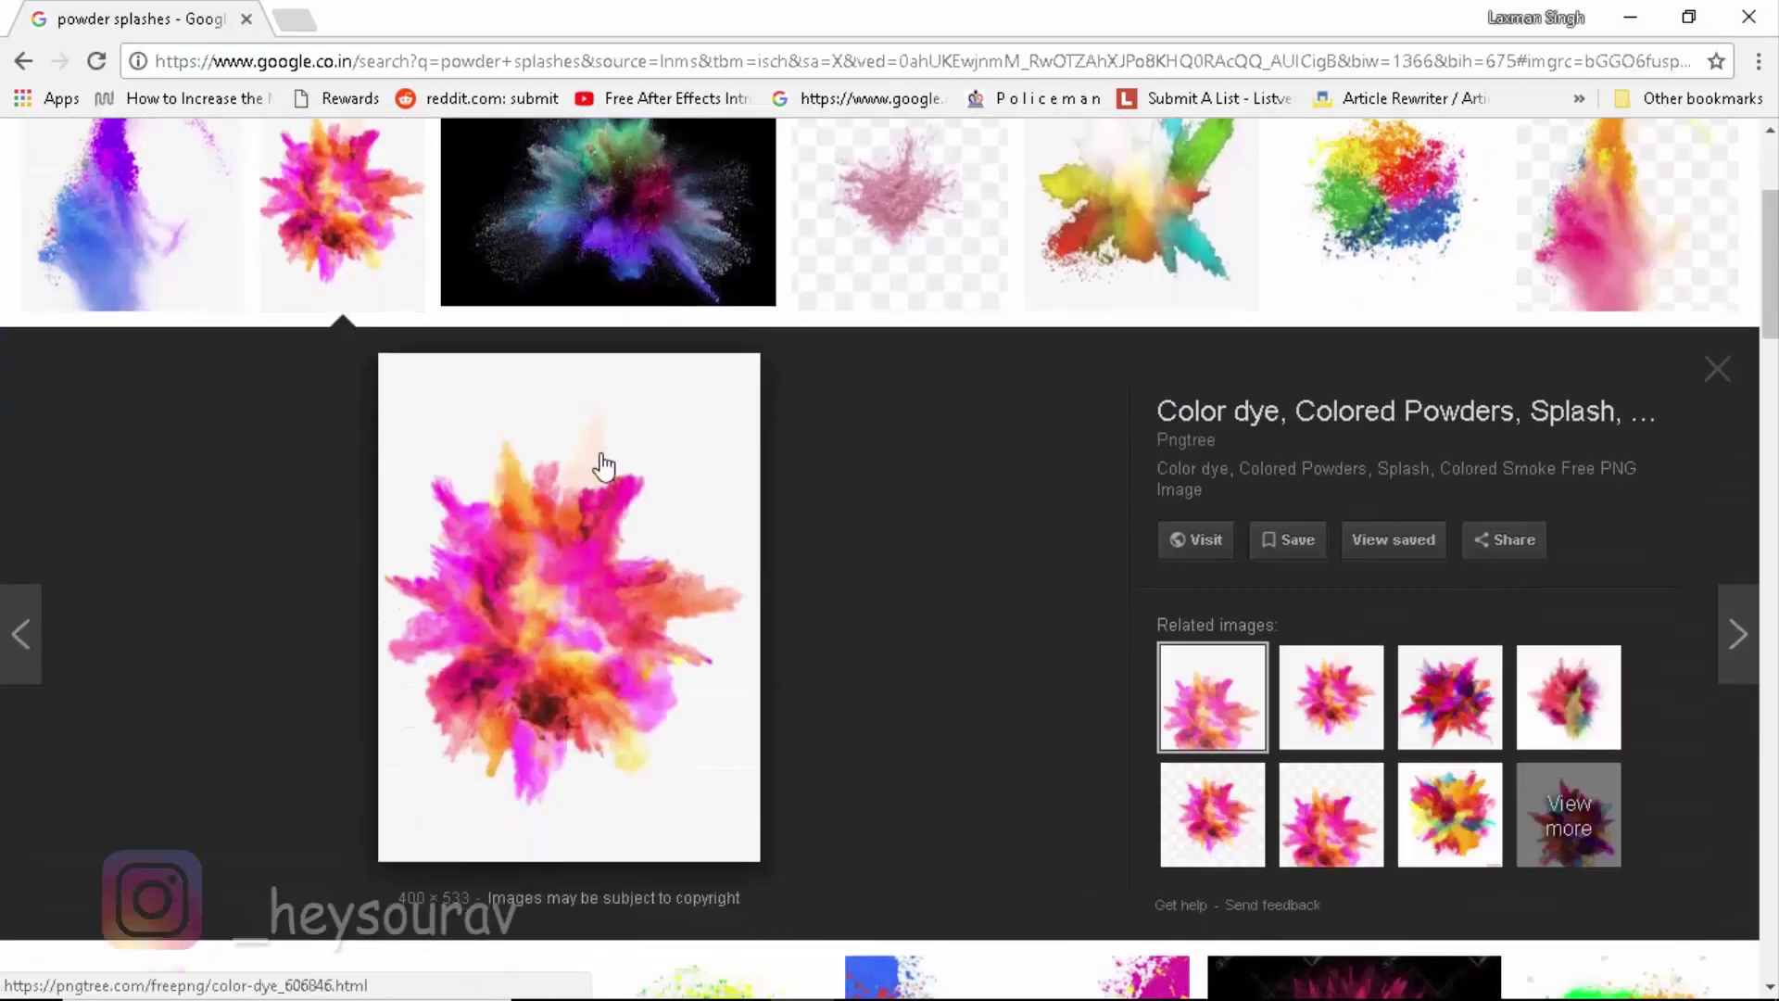
pyautogui.click(1462, 858)
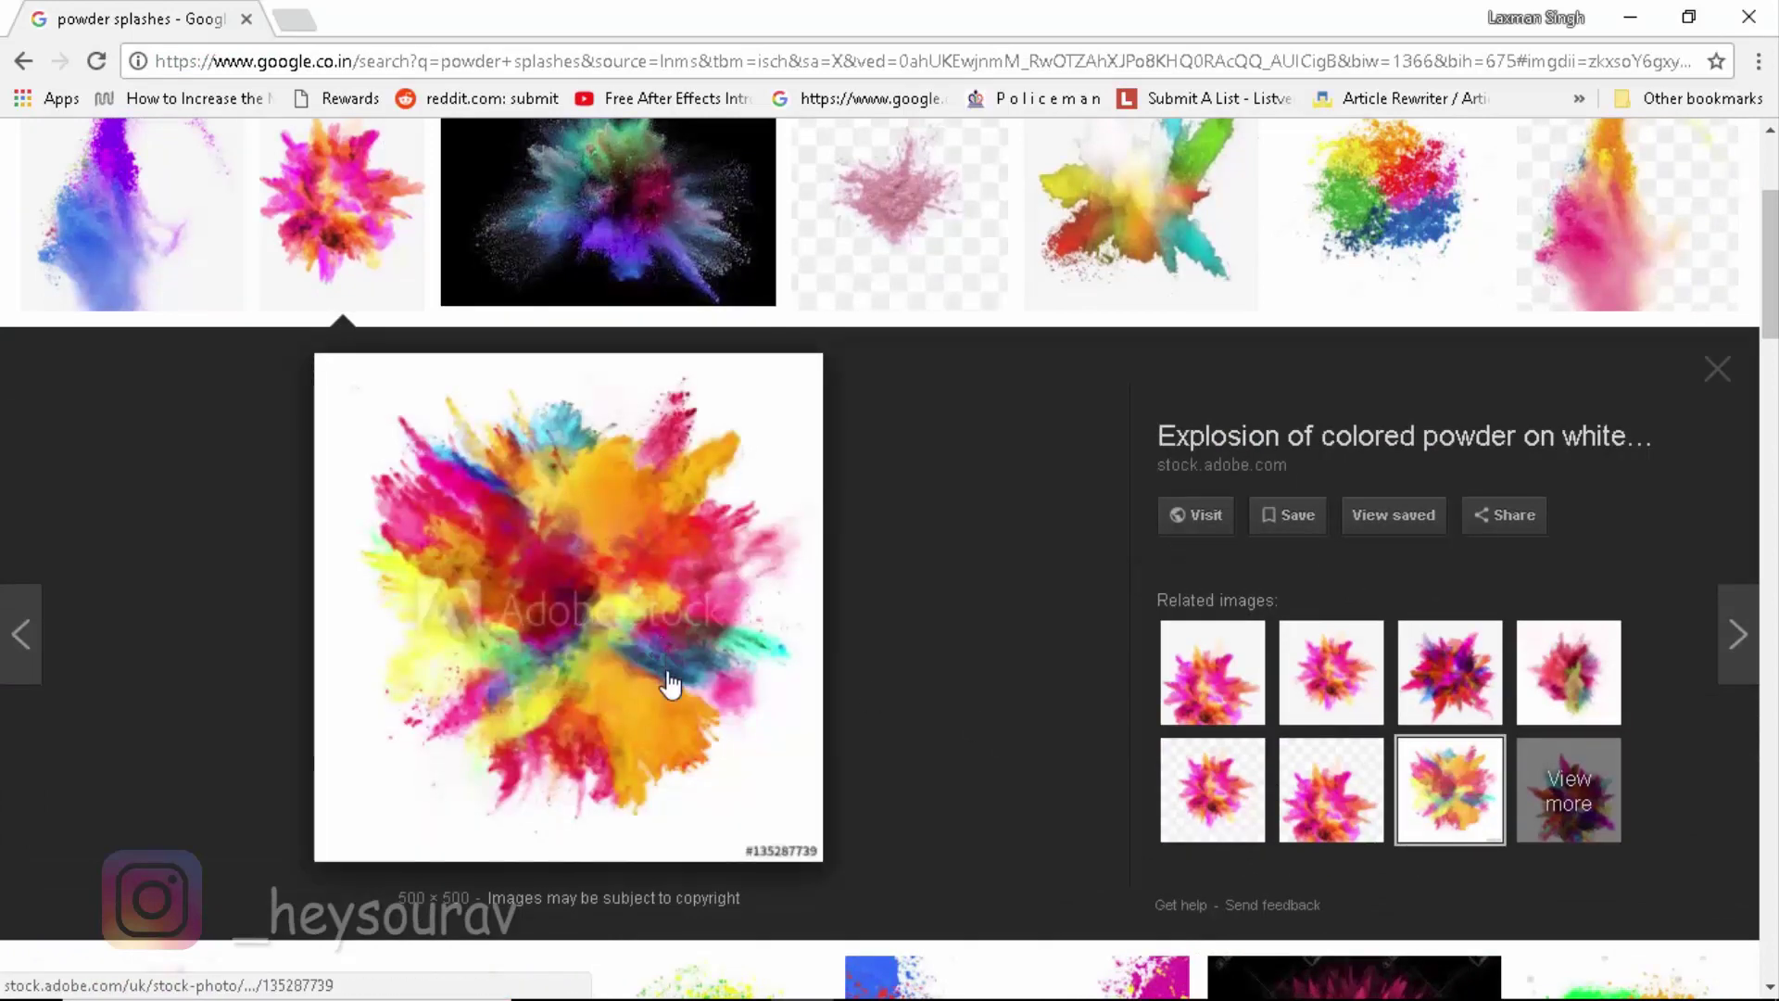
pyautogui.scroll(-5, 670, 683)
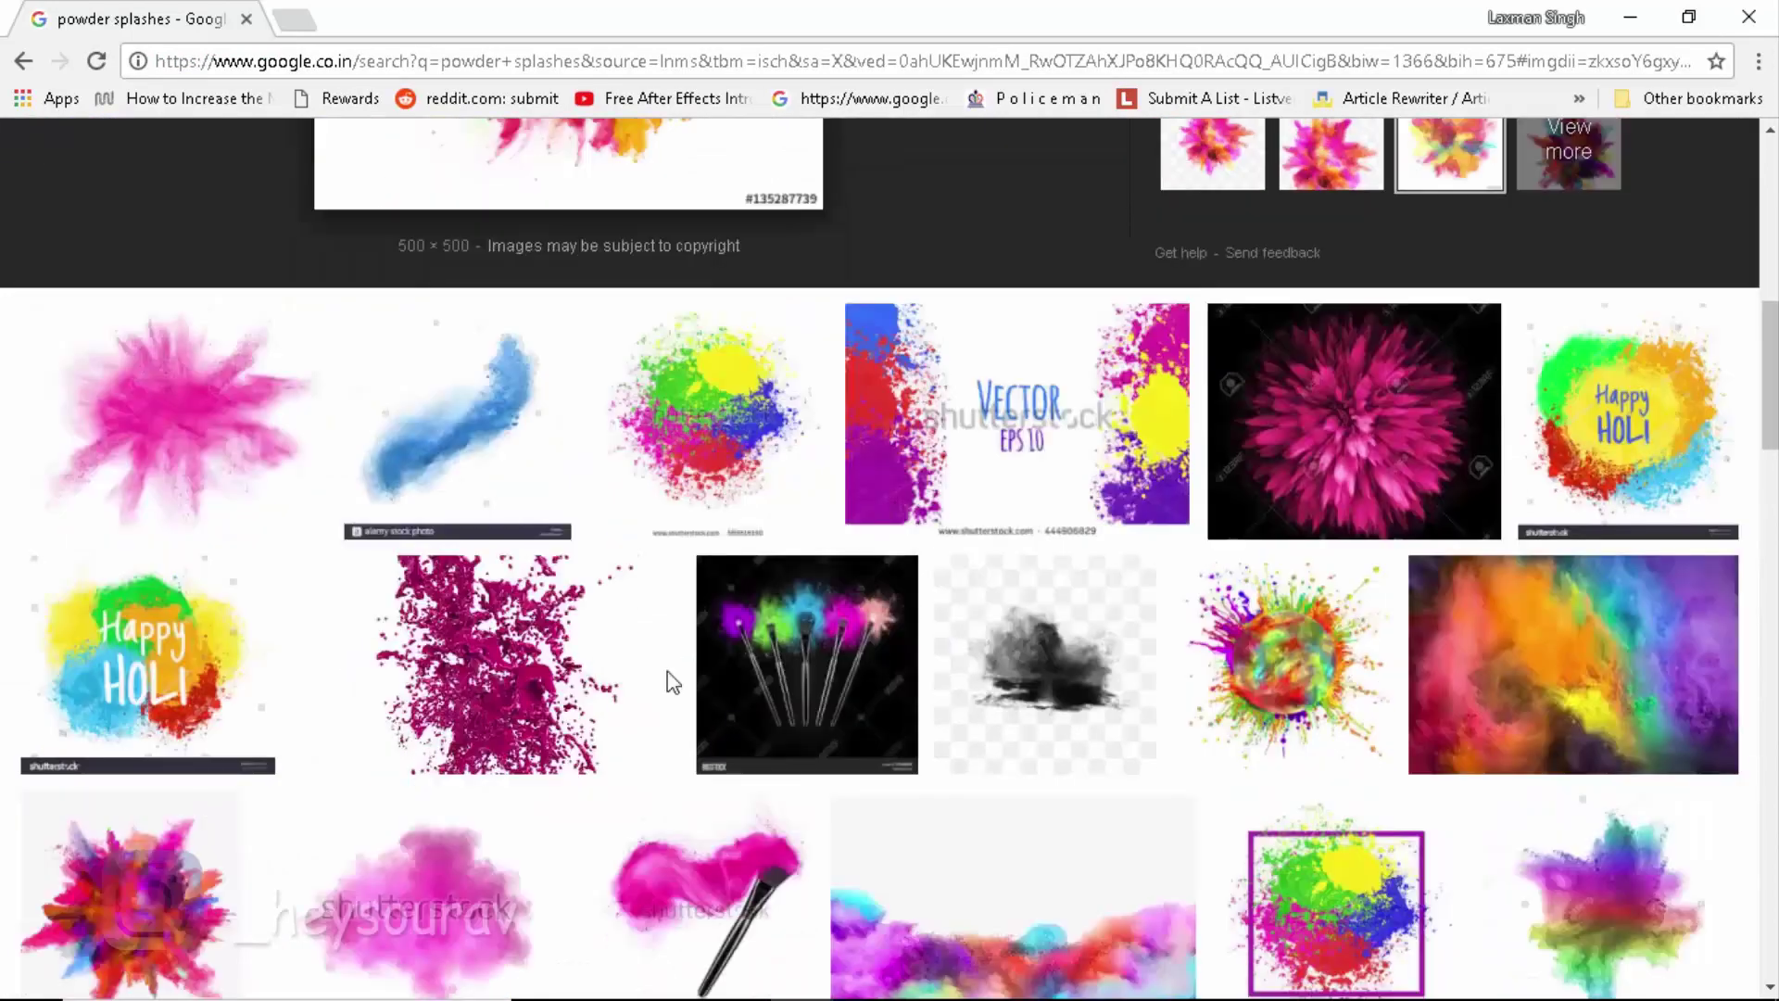
pyautogui.scroll(-4, 671, 683)
pyautogui.scroll(-4, 612, 727)
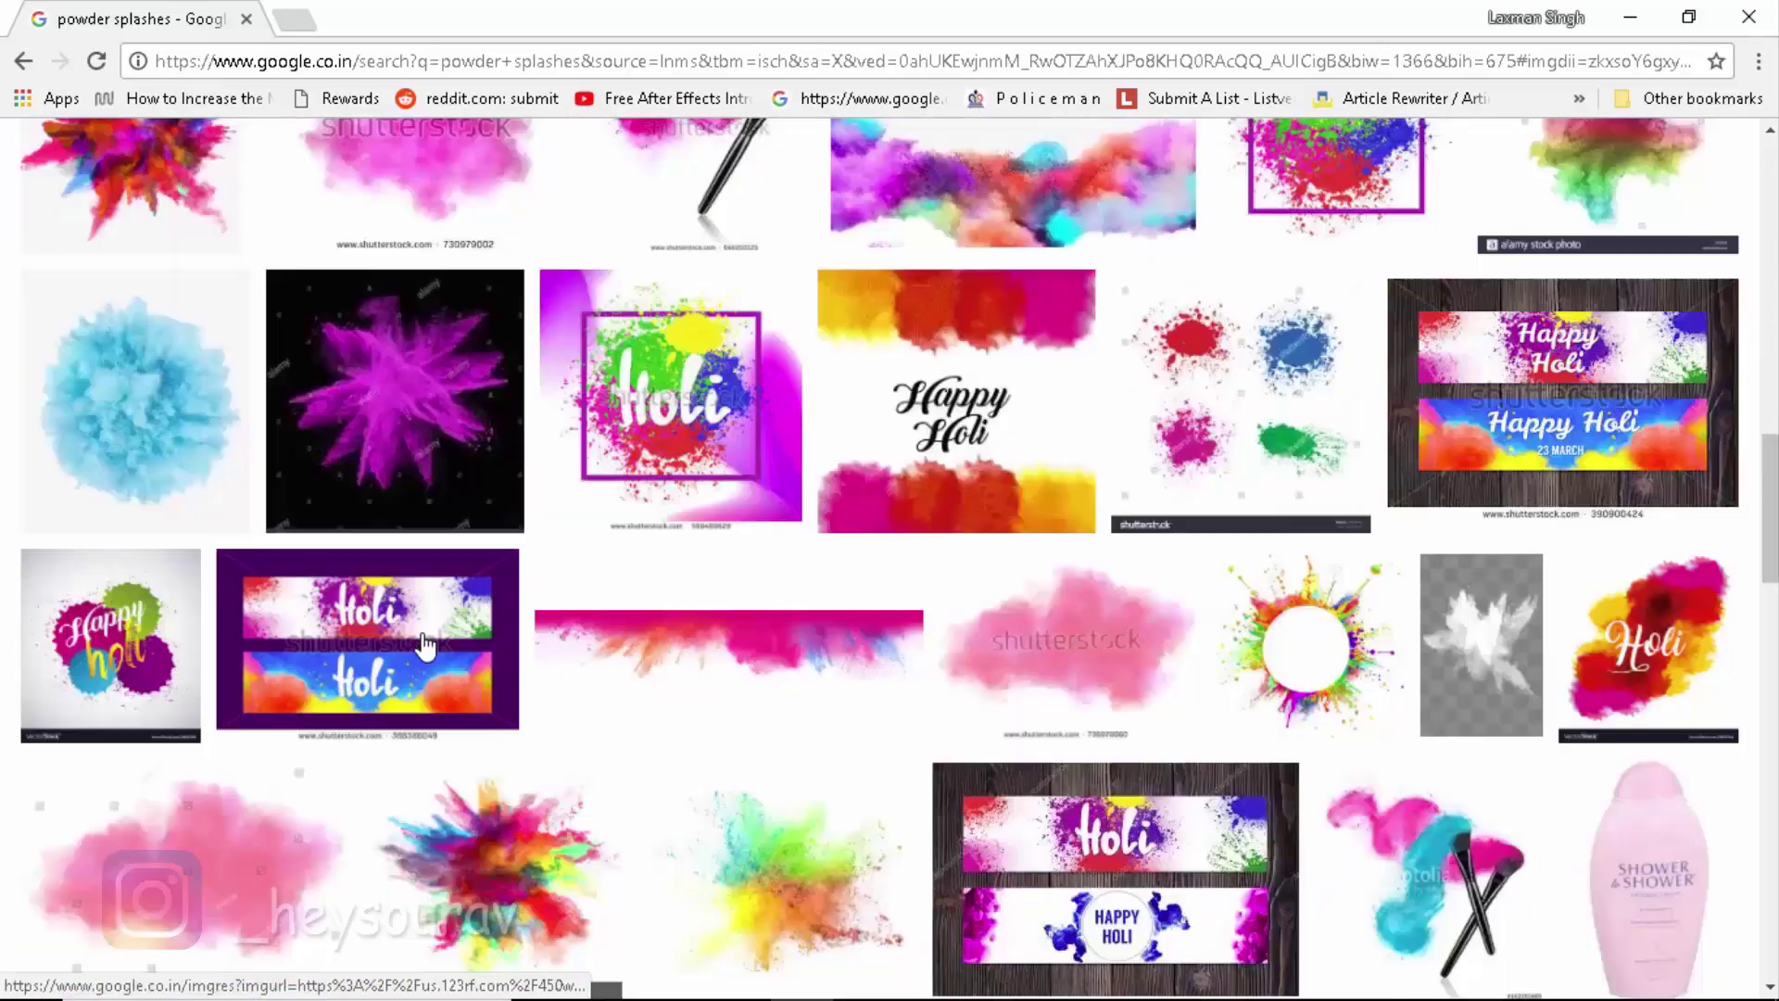
pyautogui.scroll(4, 191, 398)
# Preview a colourful splash image and browse further down the results
pyautogui.click(191, 500)
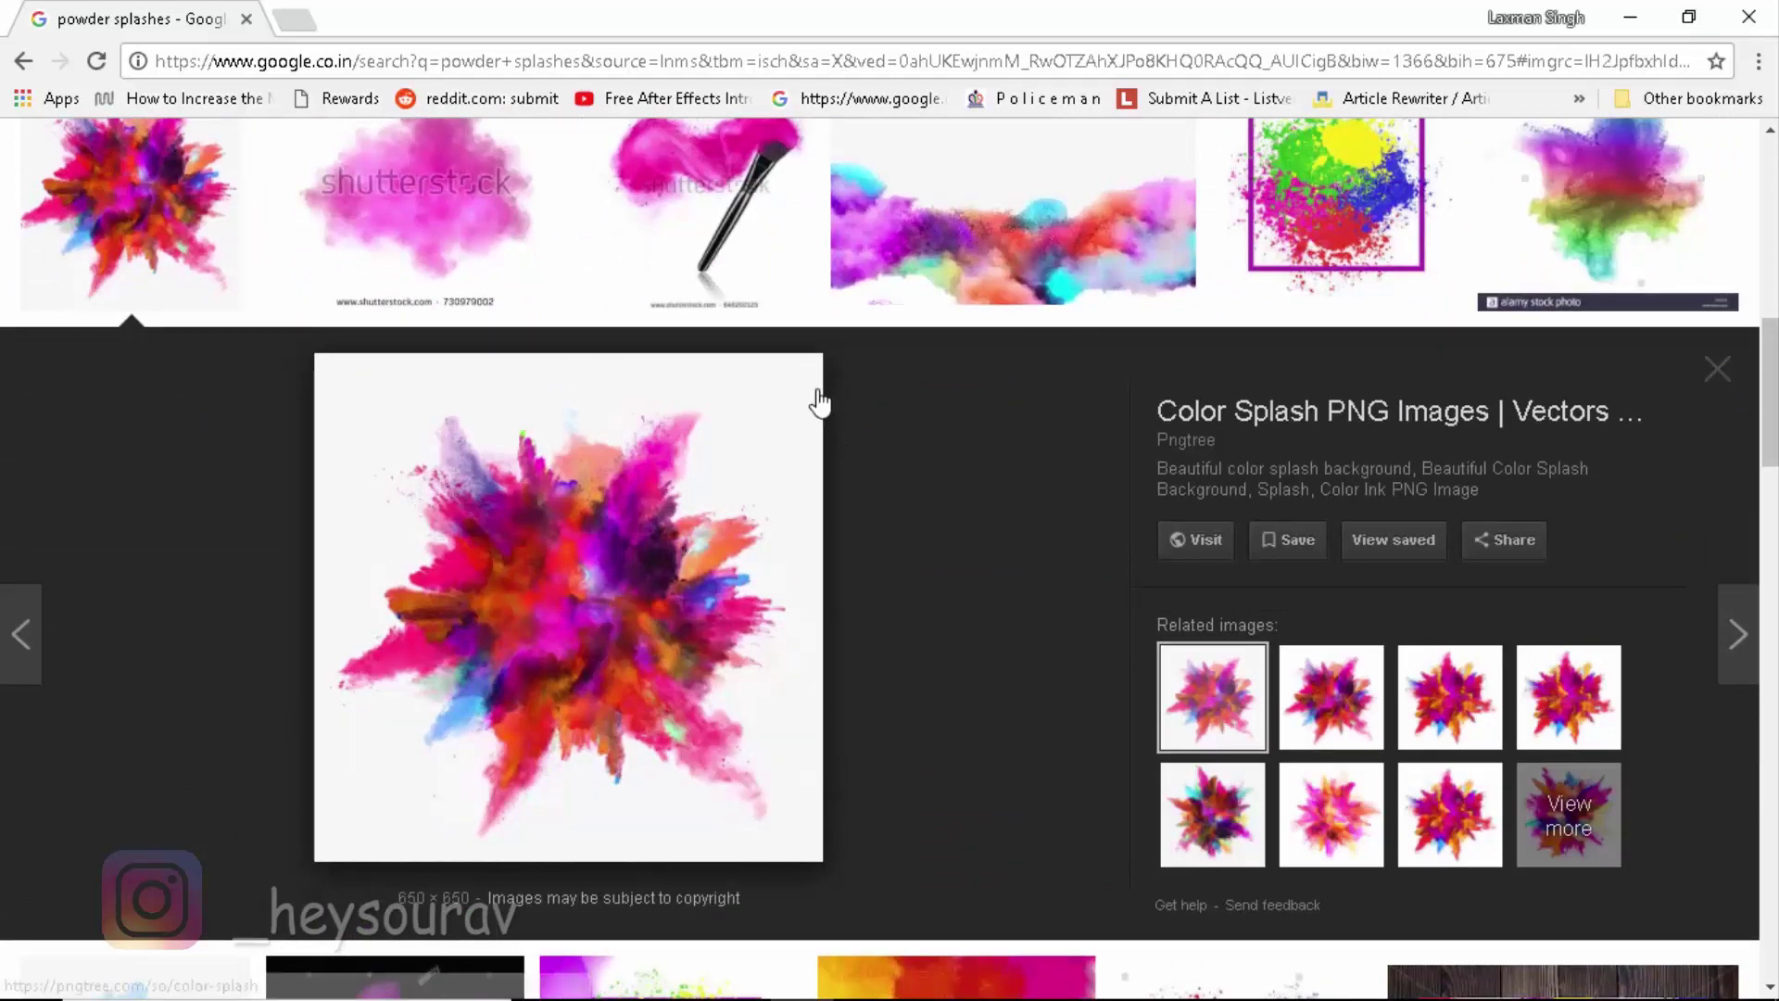
pyautogui.scroll(-5, 853, 530)
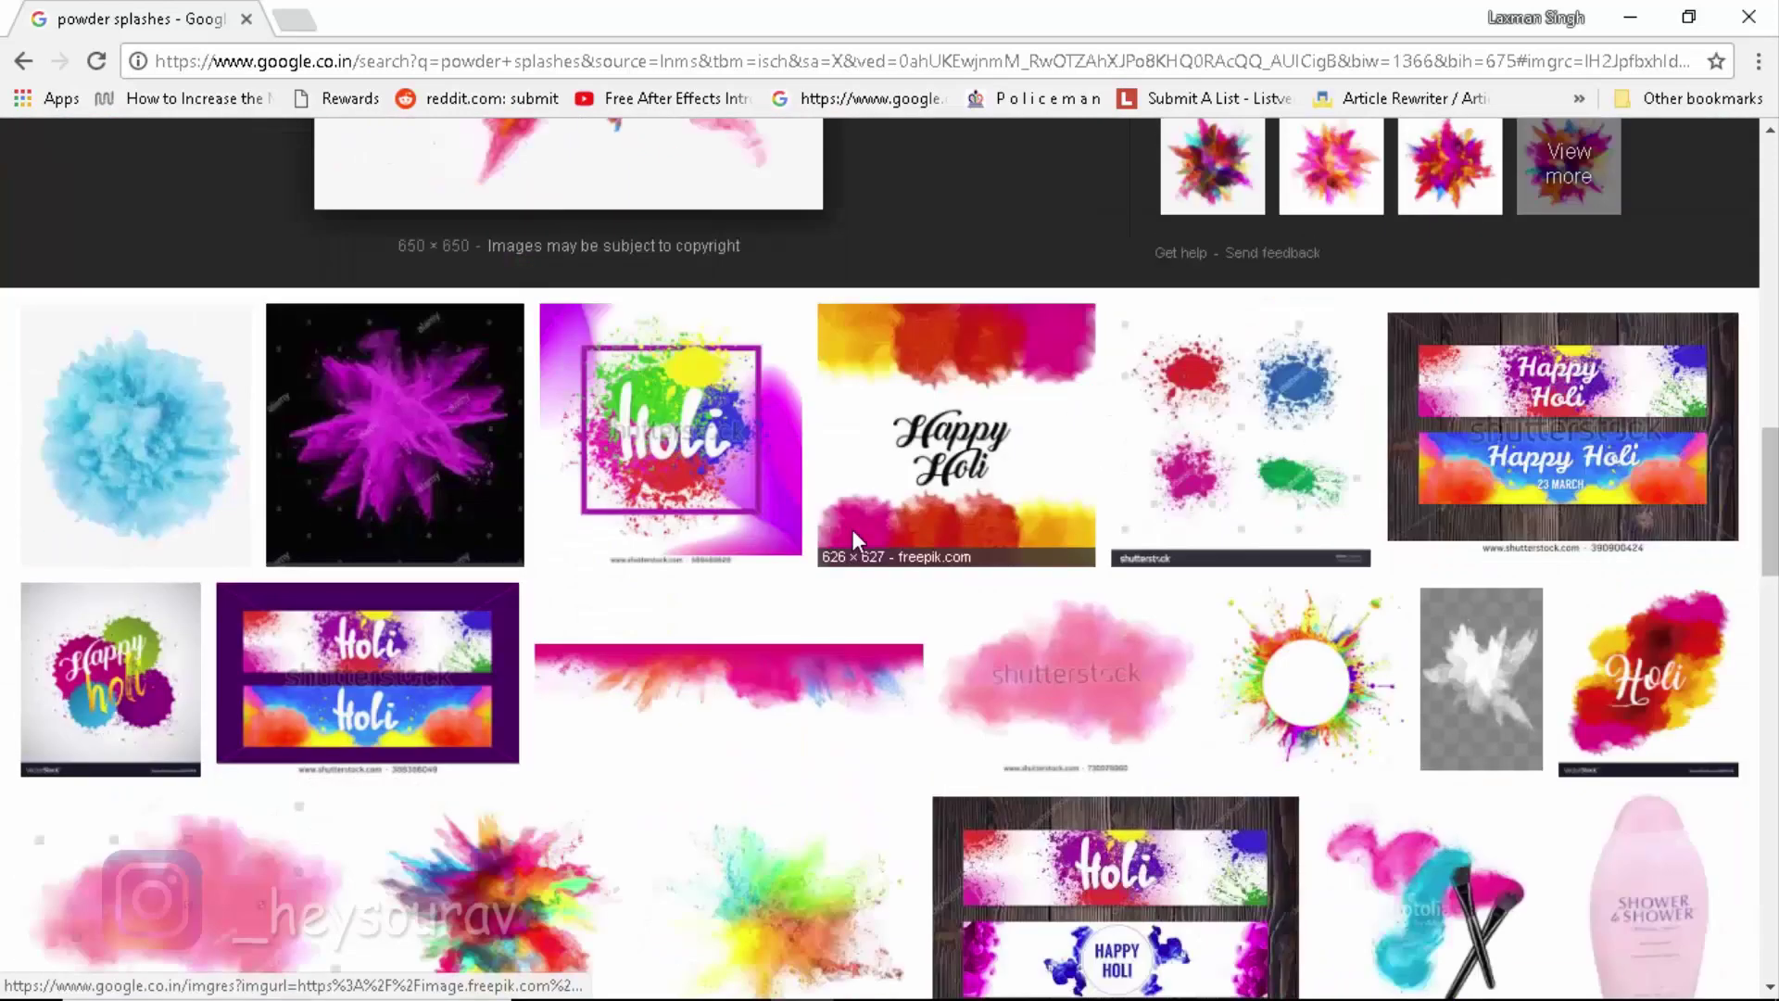
pyautogui.scroll(-5, 853, 530)
pyautogui.scroll(-4, 853, 546)
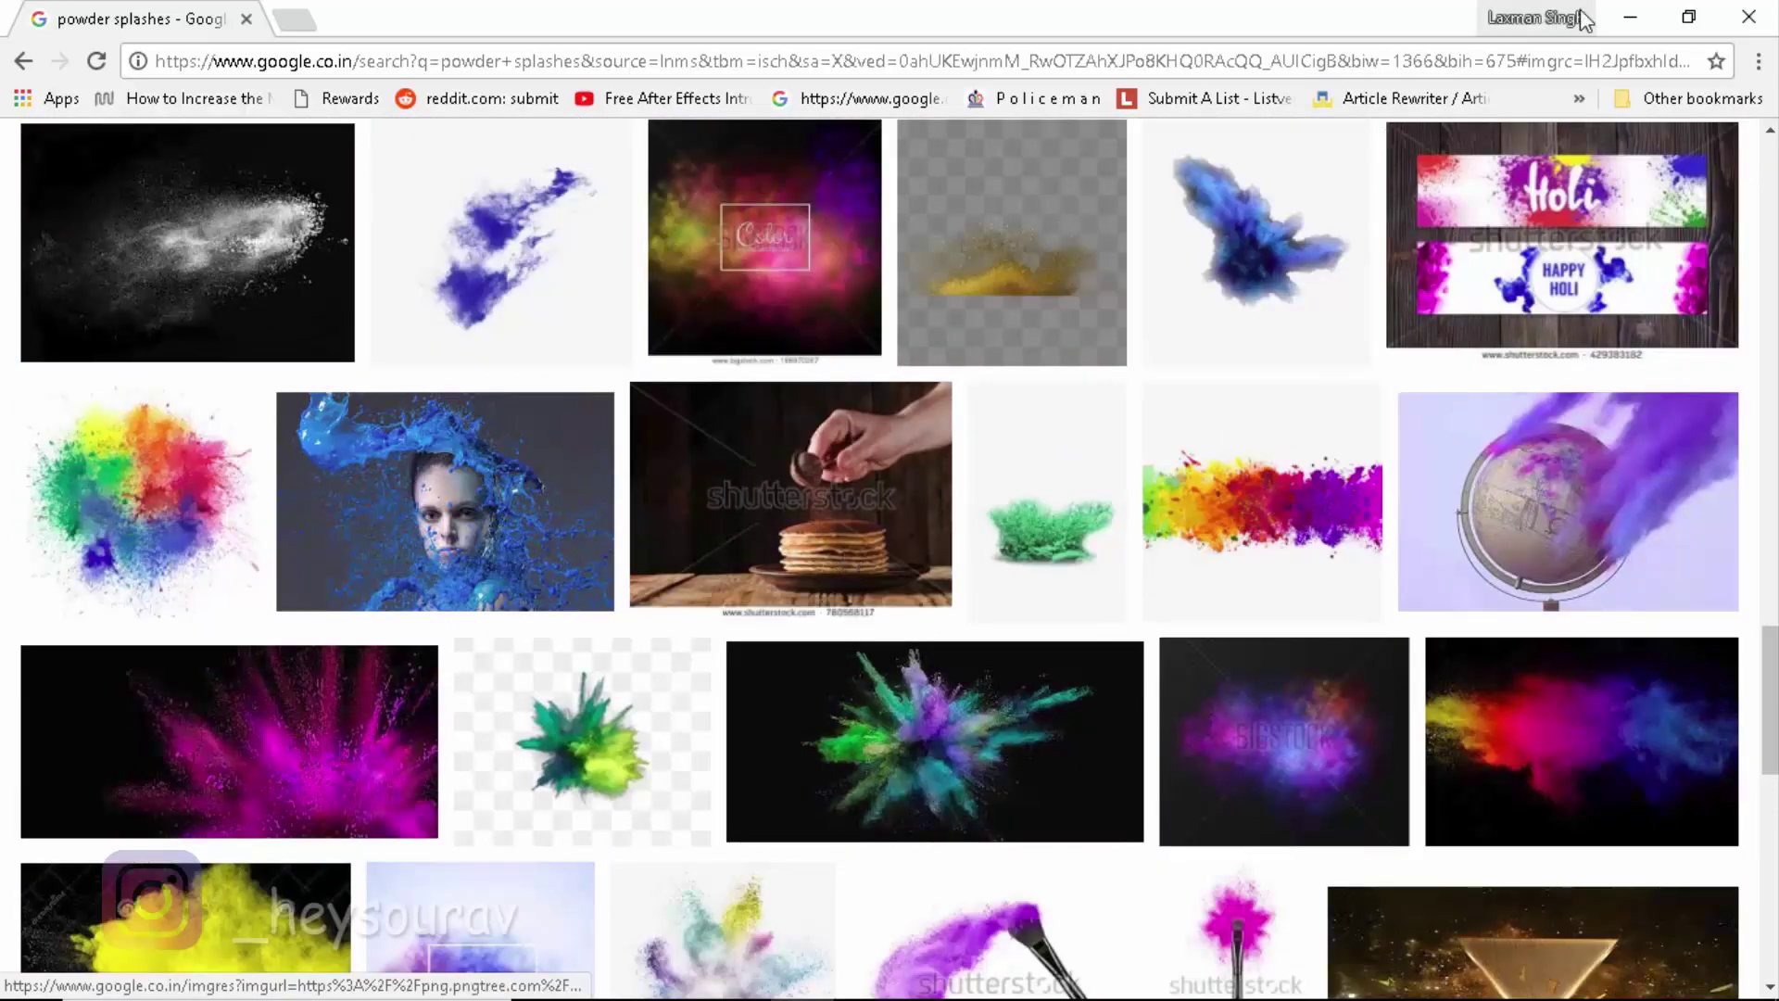
# Minimize Chrome and Cinema 4D, view Nebula.jpg from the desktop, then close the viewer
pyautogui.click(1623, 18)
pyautogui.click(1621, 16)
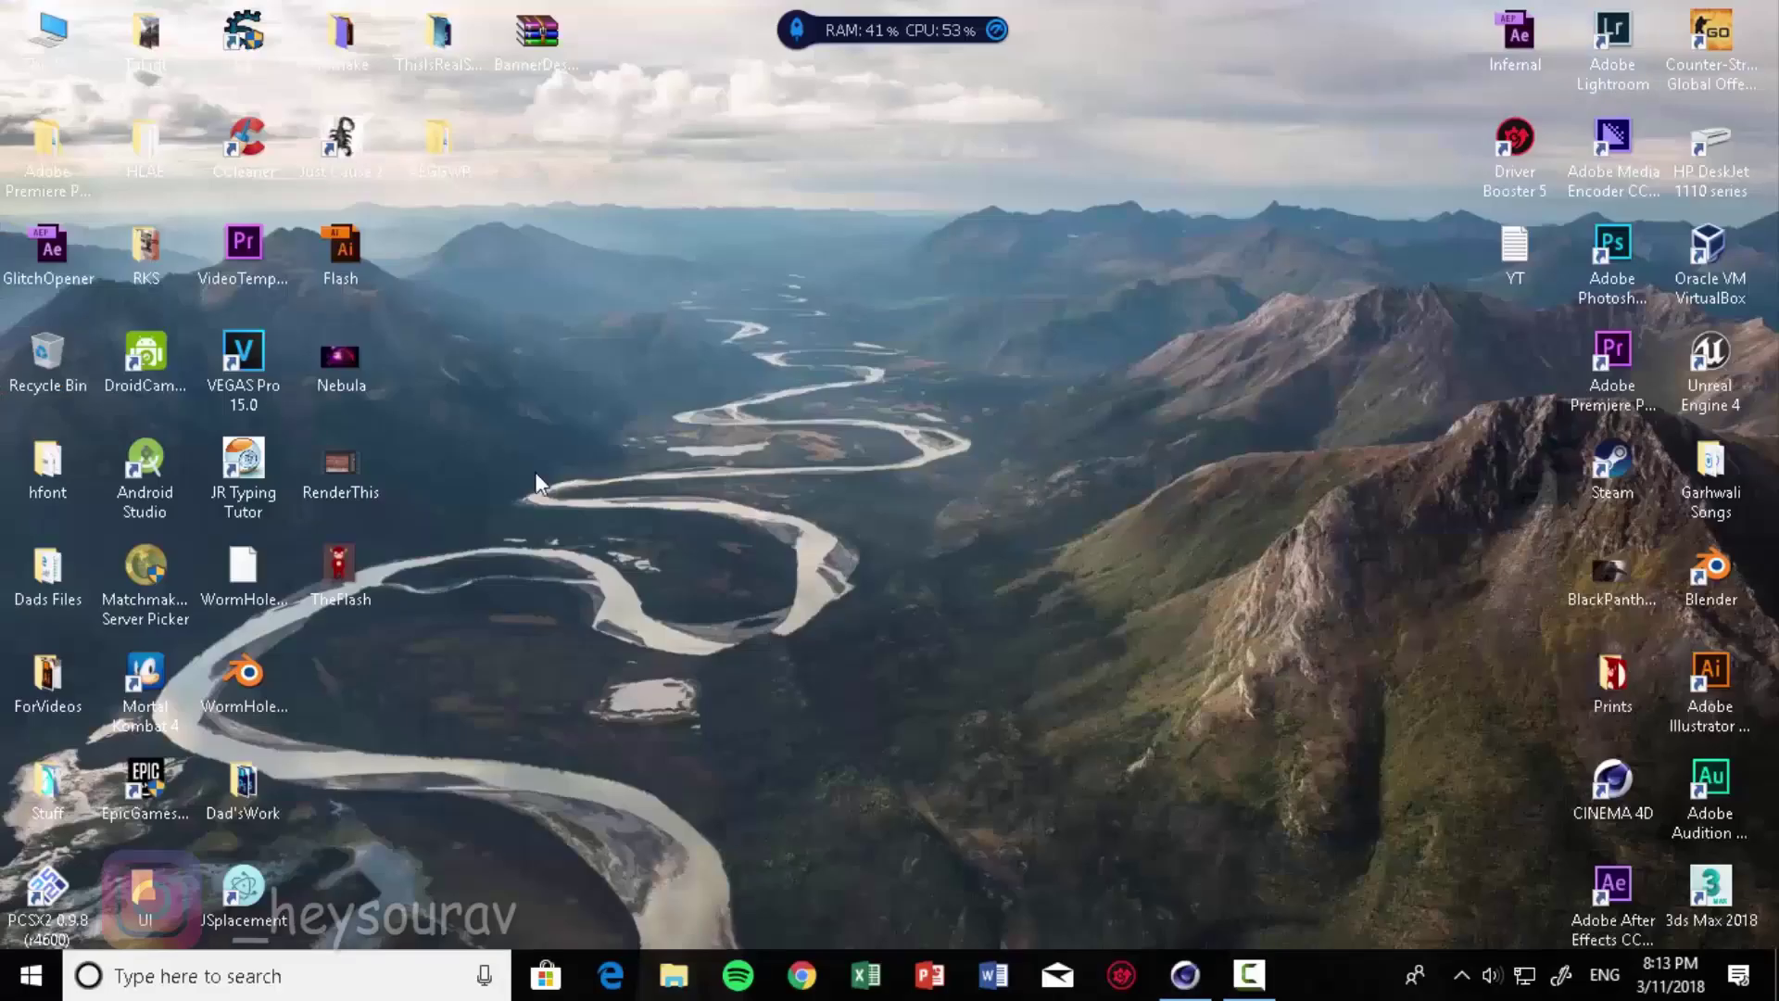
pyautogui.doubleClick(365, 364)
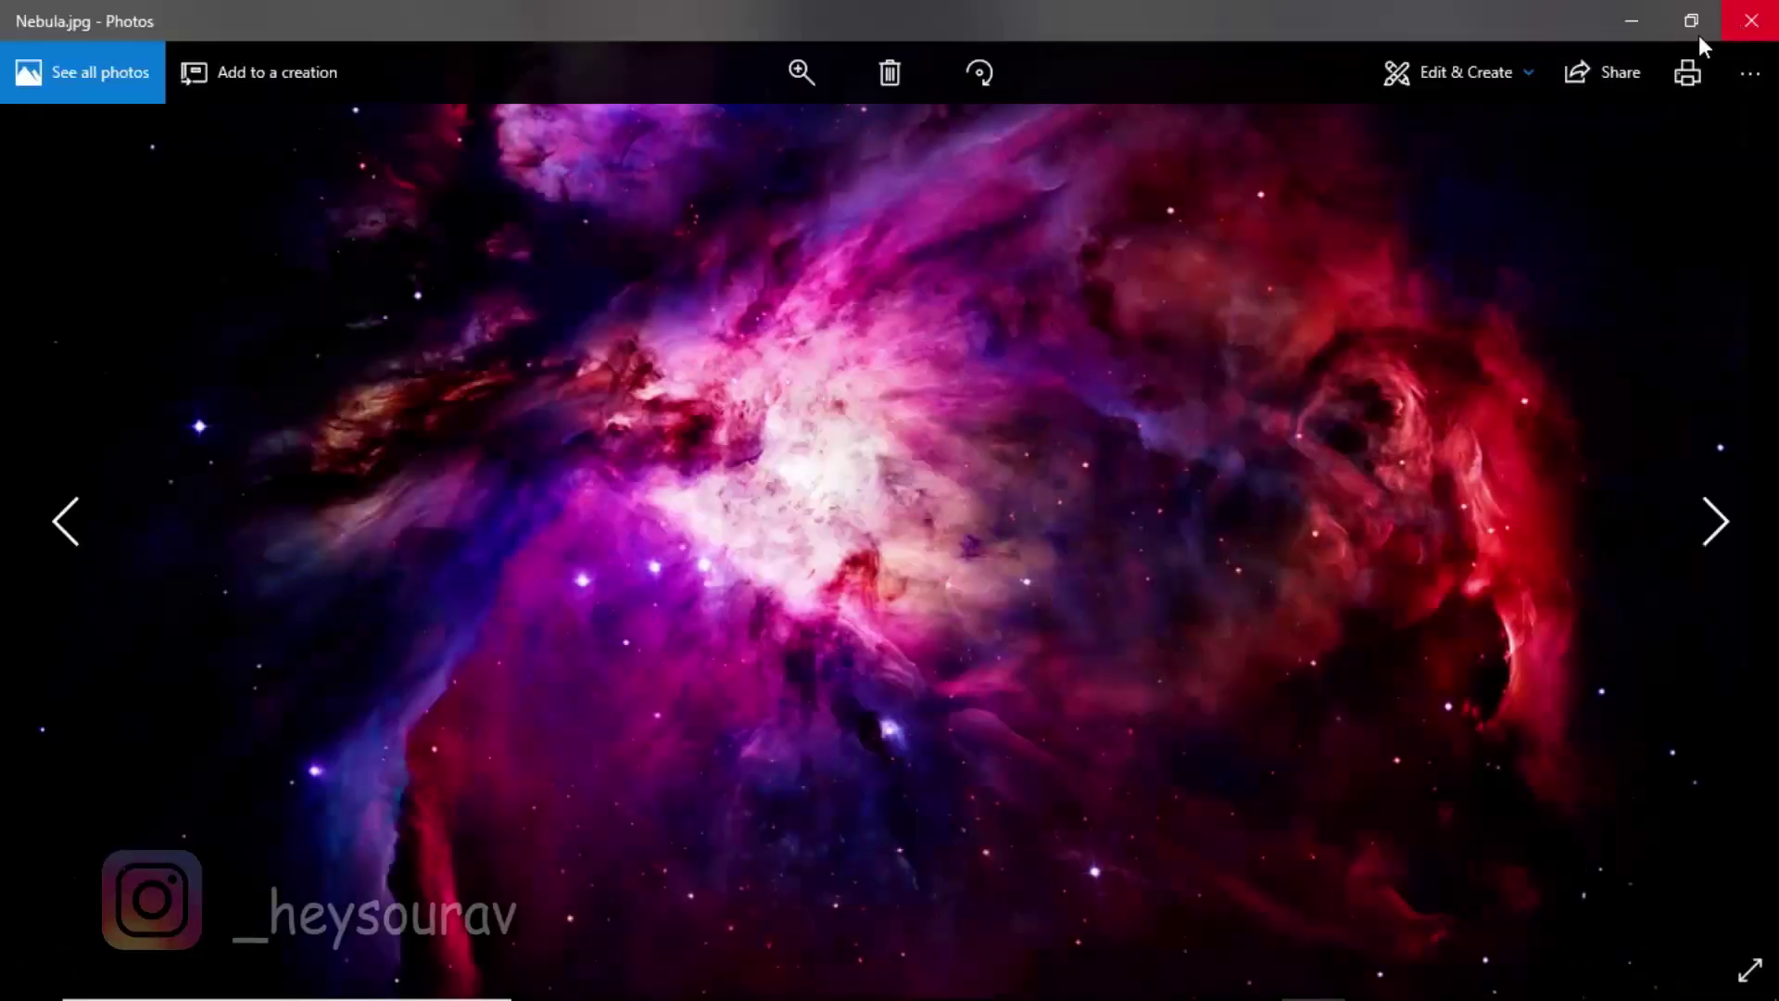
pyautogui.click(1749, 17)
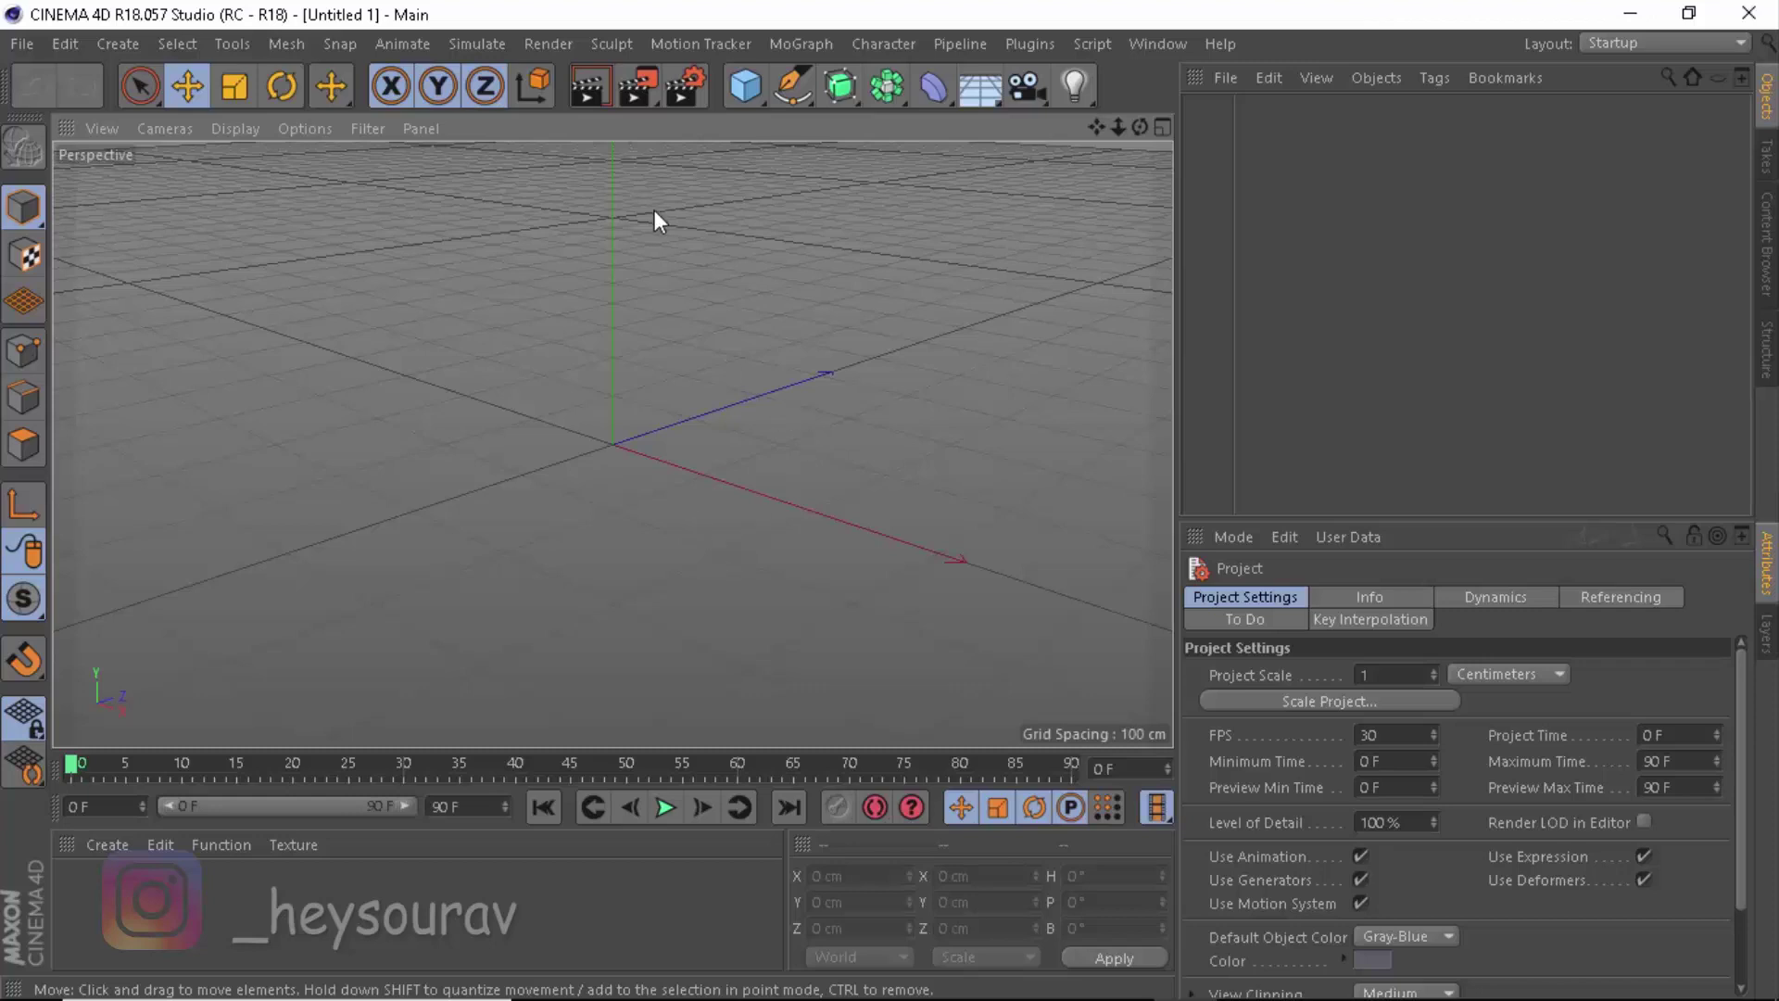
# Add a Landscape object to the scene from the Cube flyout
pyautogui.click(613, 43)
pyautogui.click(662, 15)
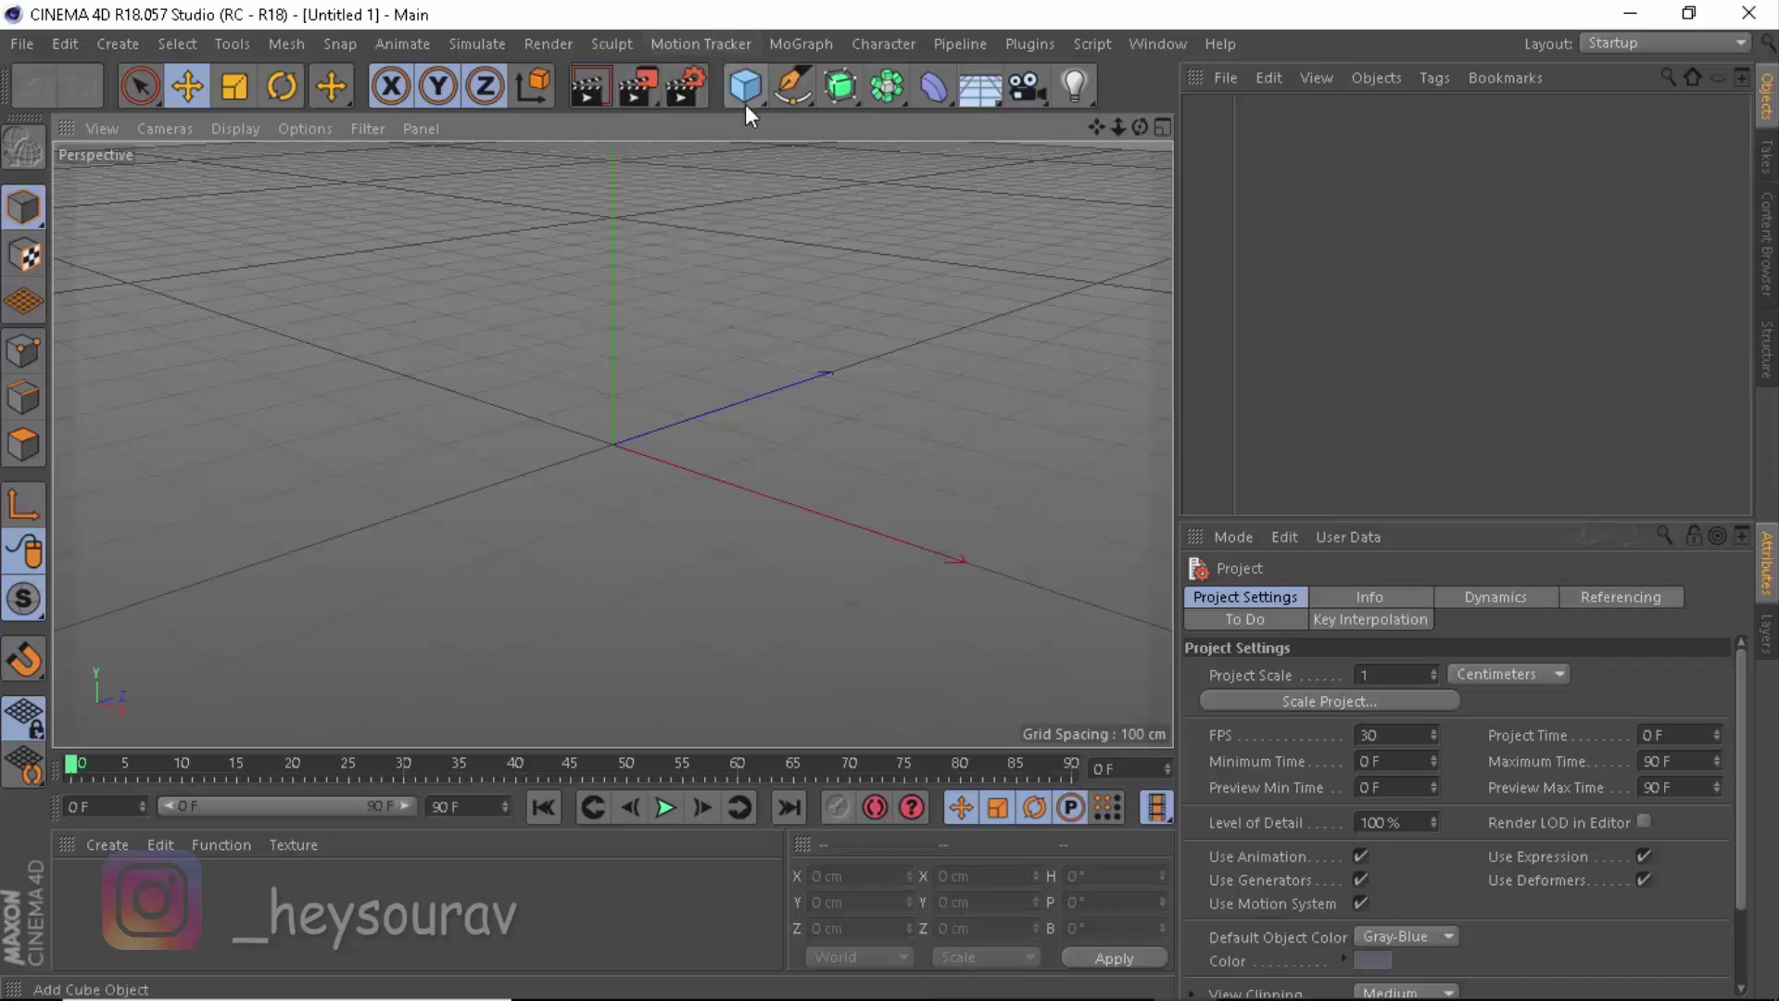
pyautogui.moveTo(745, 104); pyautogui.dragTo(1257, 254)
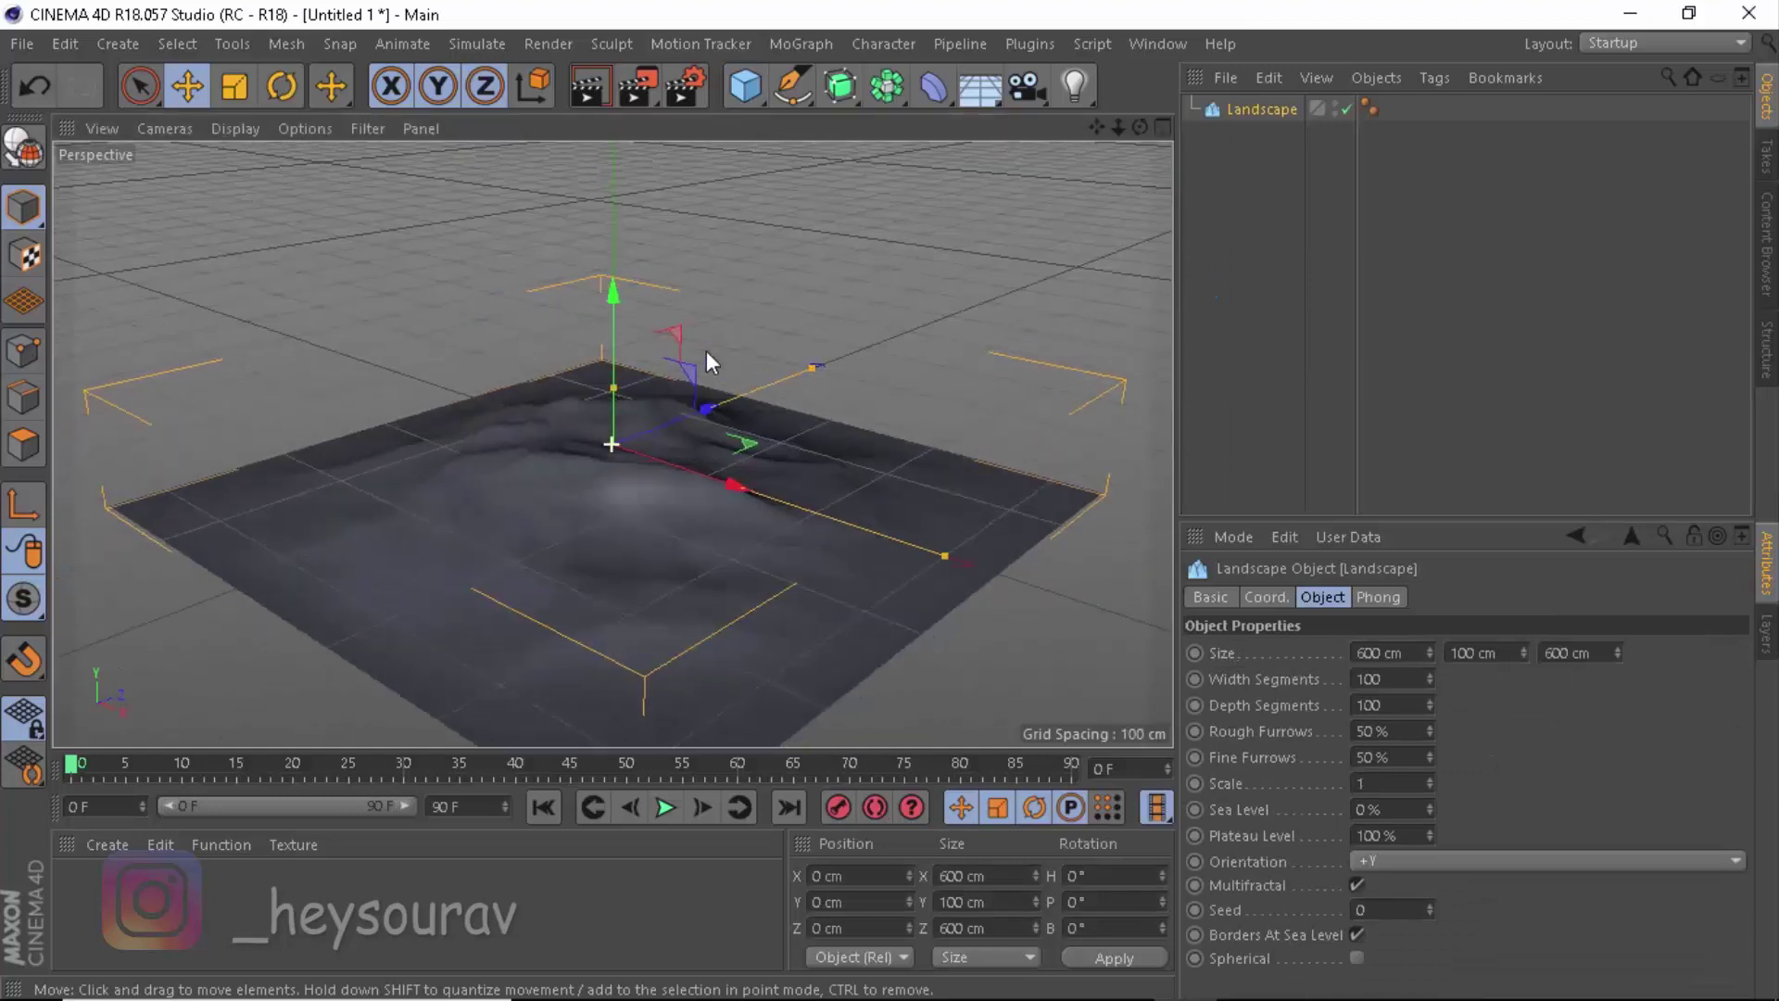
pyautogui.moveTo(706, 350)
pyautogui.keyDown('alt'); pyautogui.mouseDown()
pyautogui.moveTo(676, 387)
pyautogui.moveTo(704, 337)
pyautogui.mouseUp(); pyautogui.keyUp('alt')
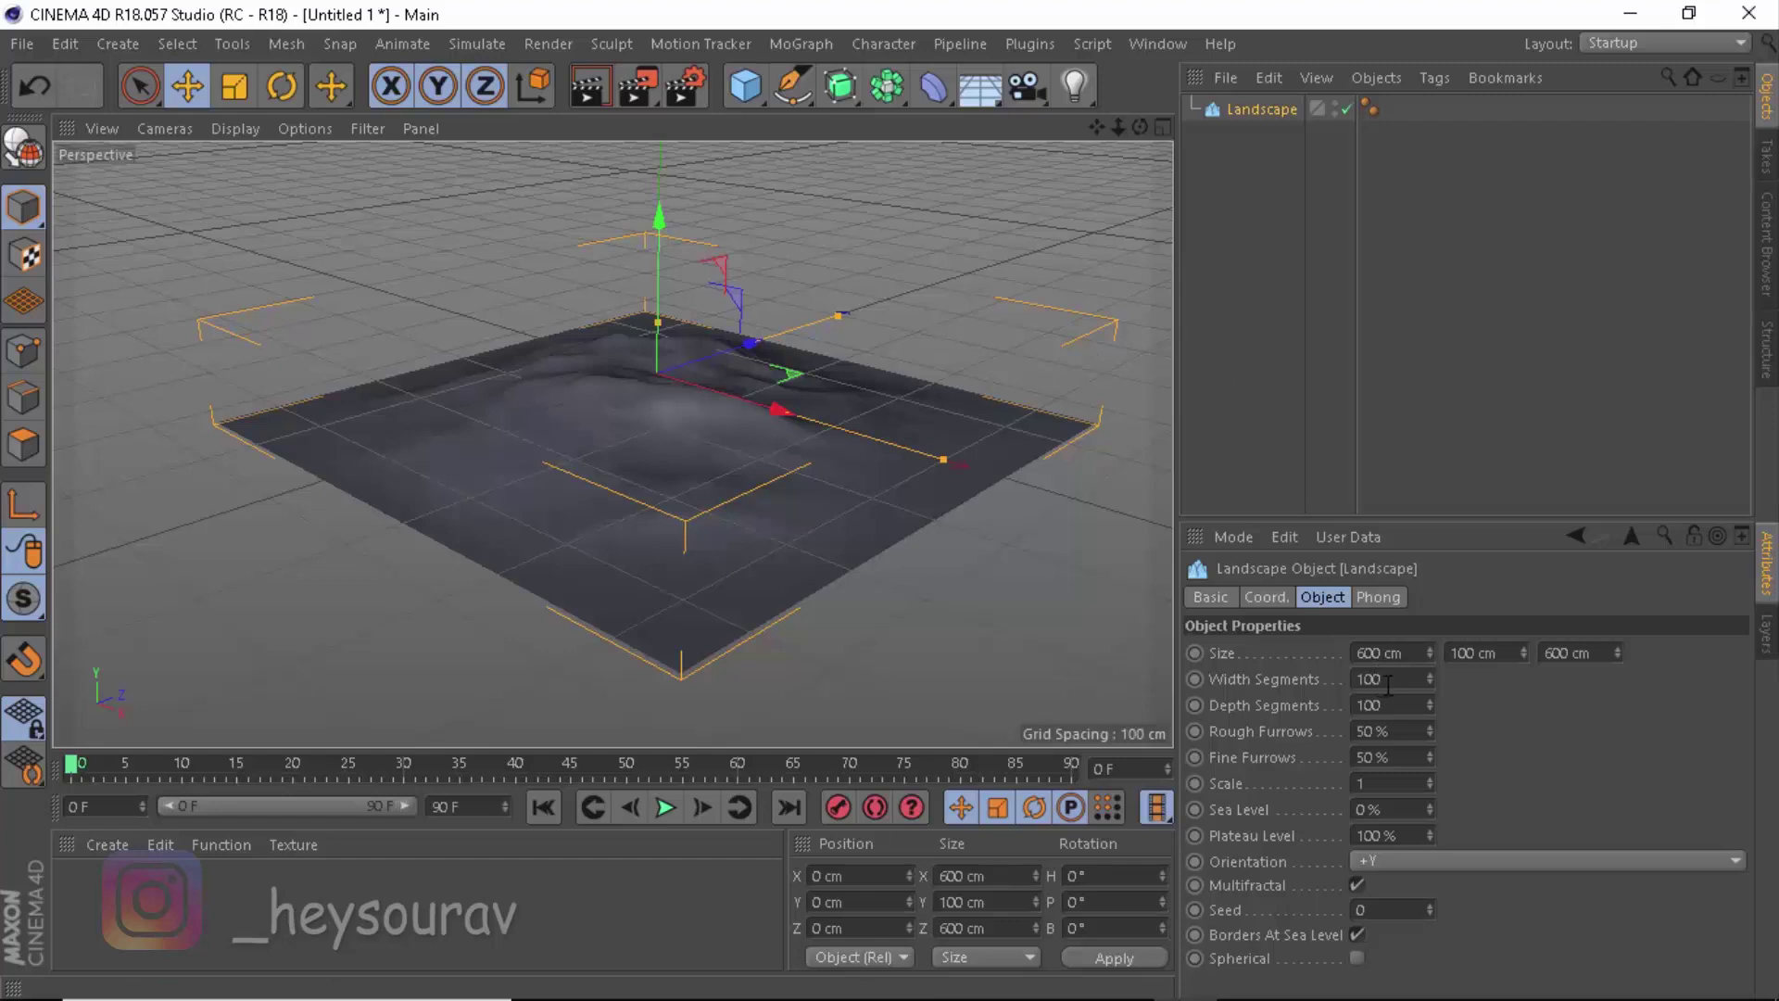
# Set the Landscape to 75 by 75 segments with 0% furrows and 0% plateau level
pyautogui.moveTo(1387, 684); pyautogui.dragTo(1322, 688)
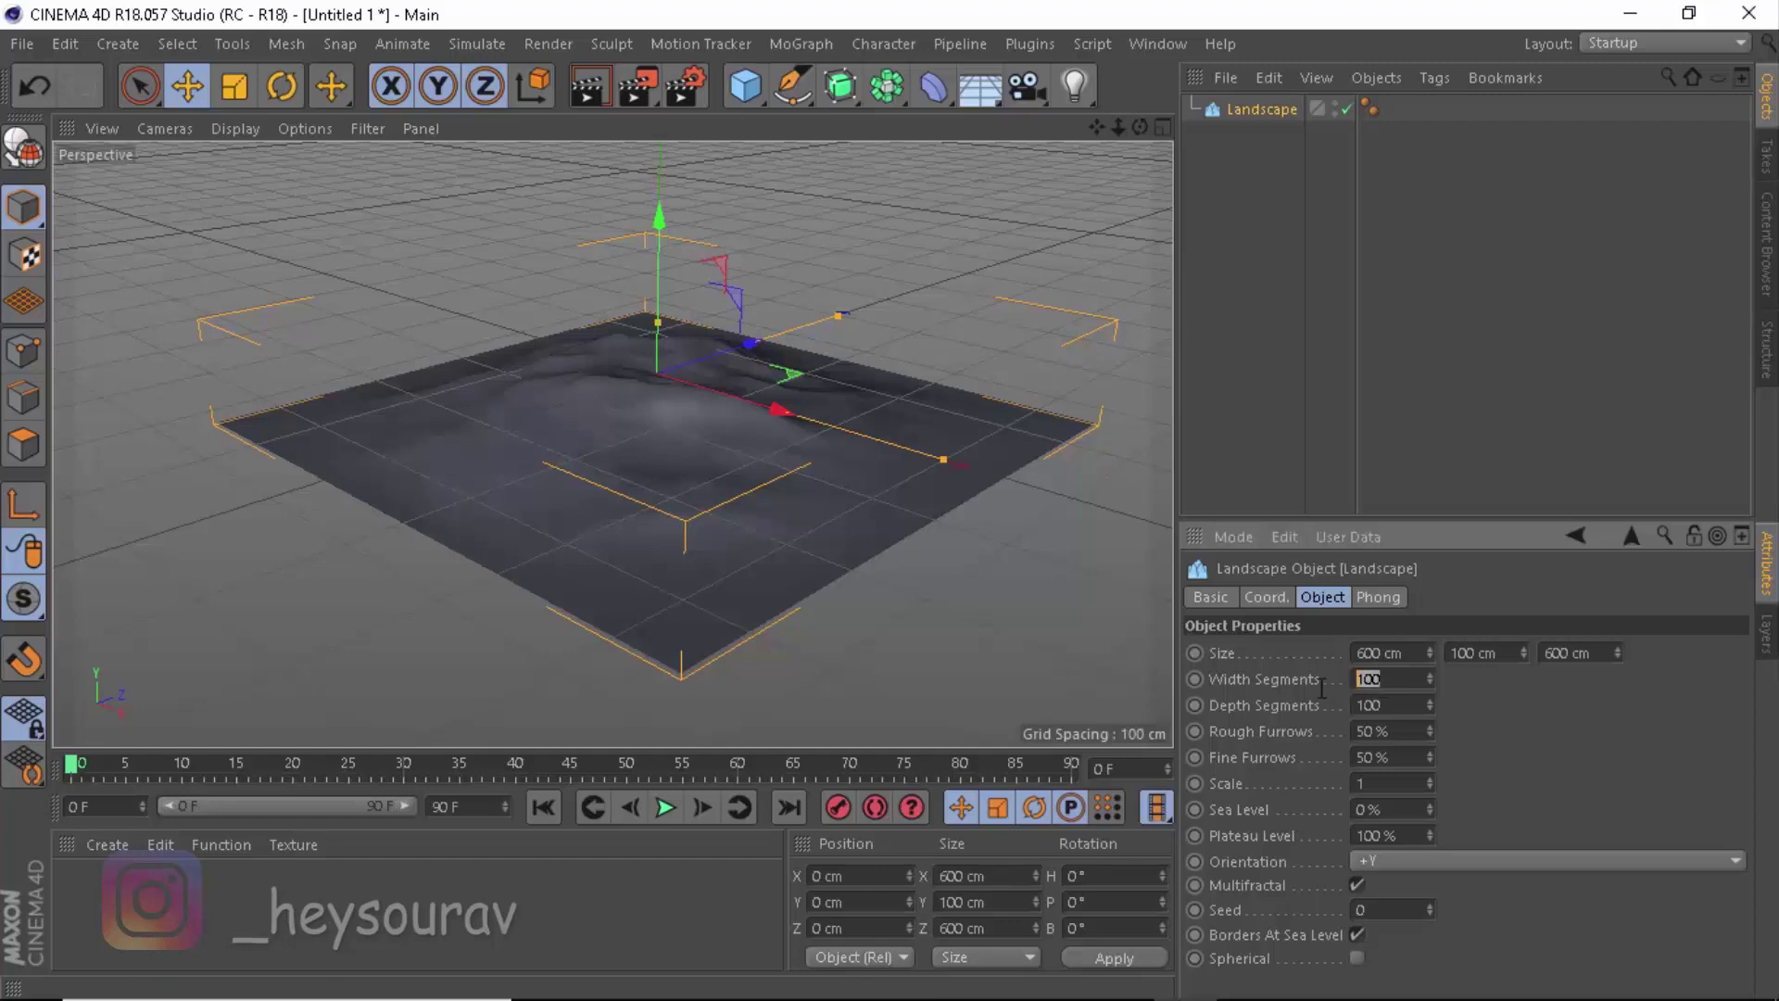
pyautogui.write('75')
pyautogui.press('Tab')
pyautogui.write('75')
pyautogui.press('Tab')
pyautogui.write('0')
pyautogui.press('Tab')
pyautogui.write('0')
pyautogui.press('Tab')
pyautogui.press('Tab')
pyautogui.press('Tab')
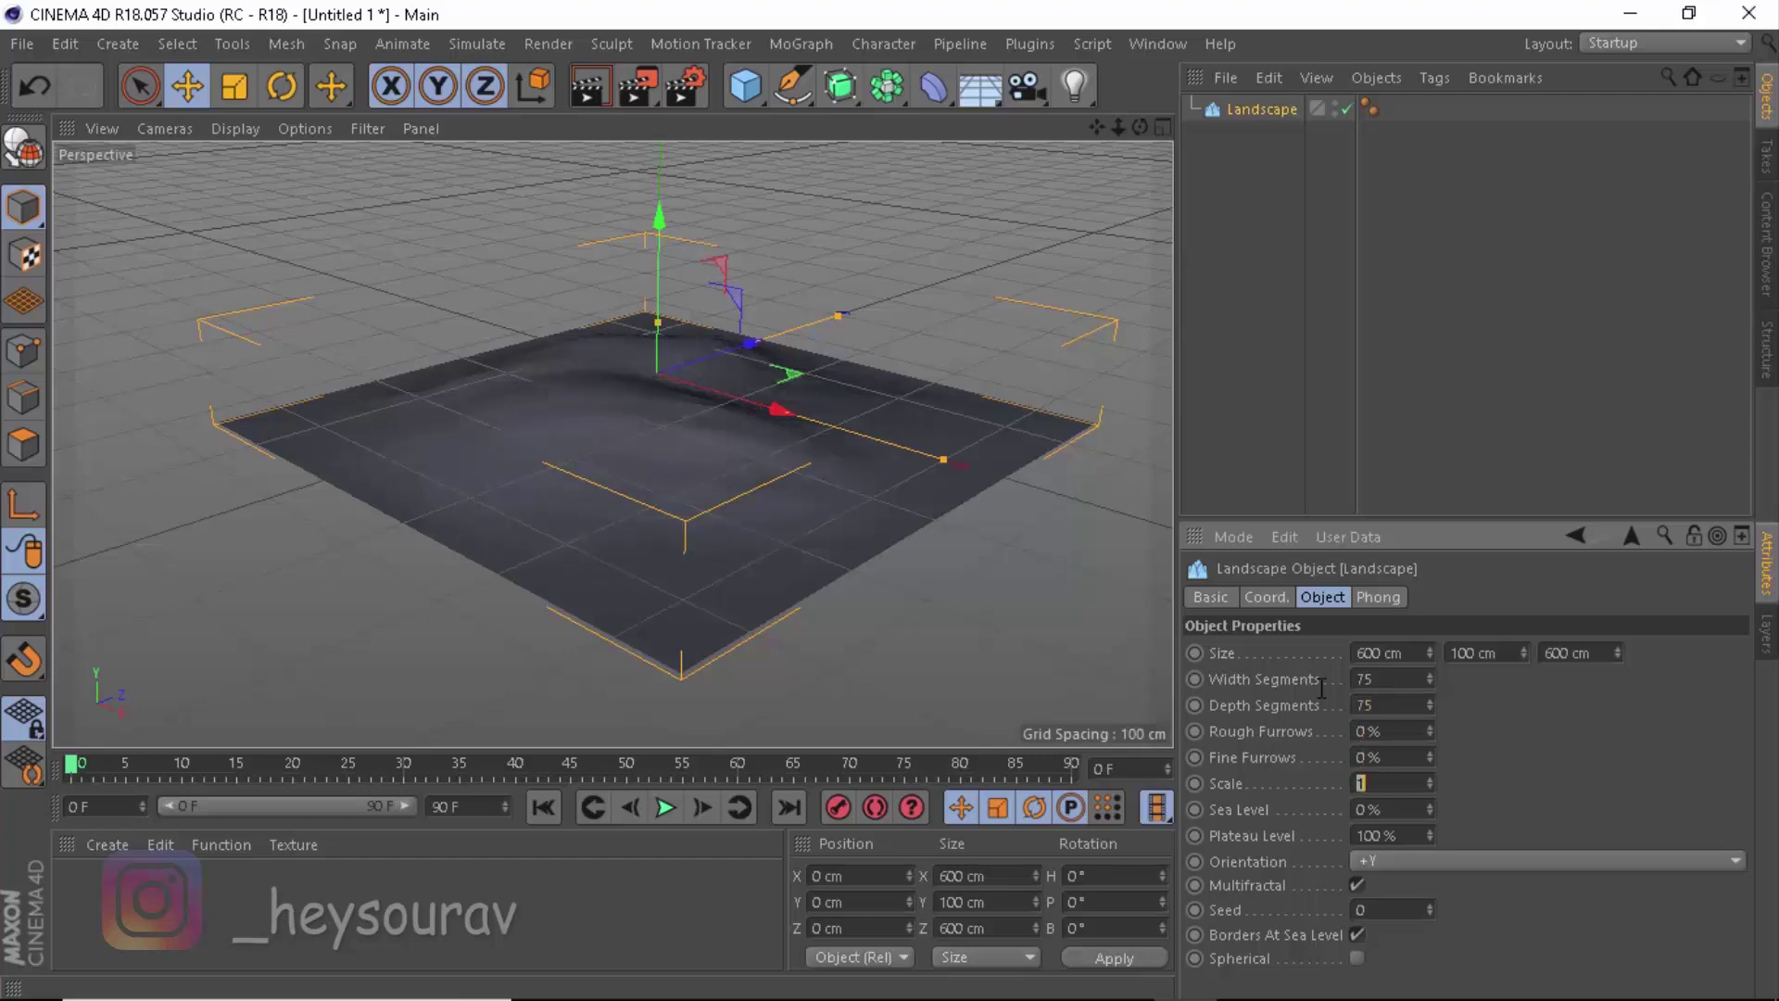
pyautogui.write('0')
pyautogui.press('Return')
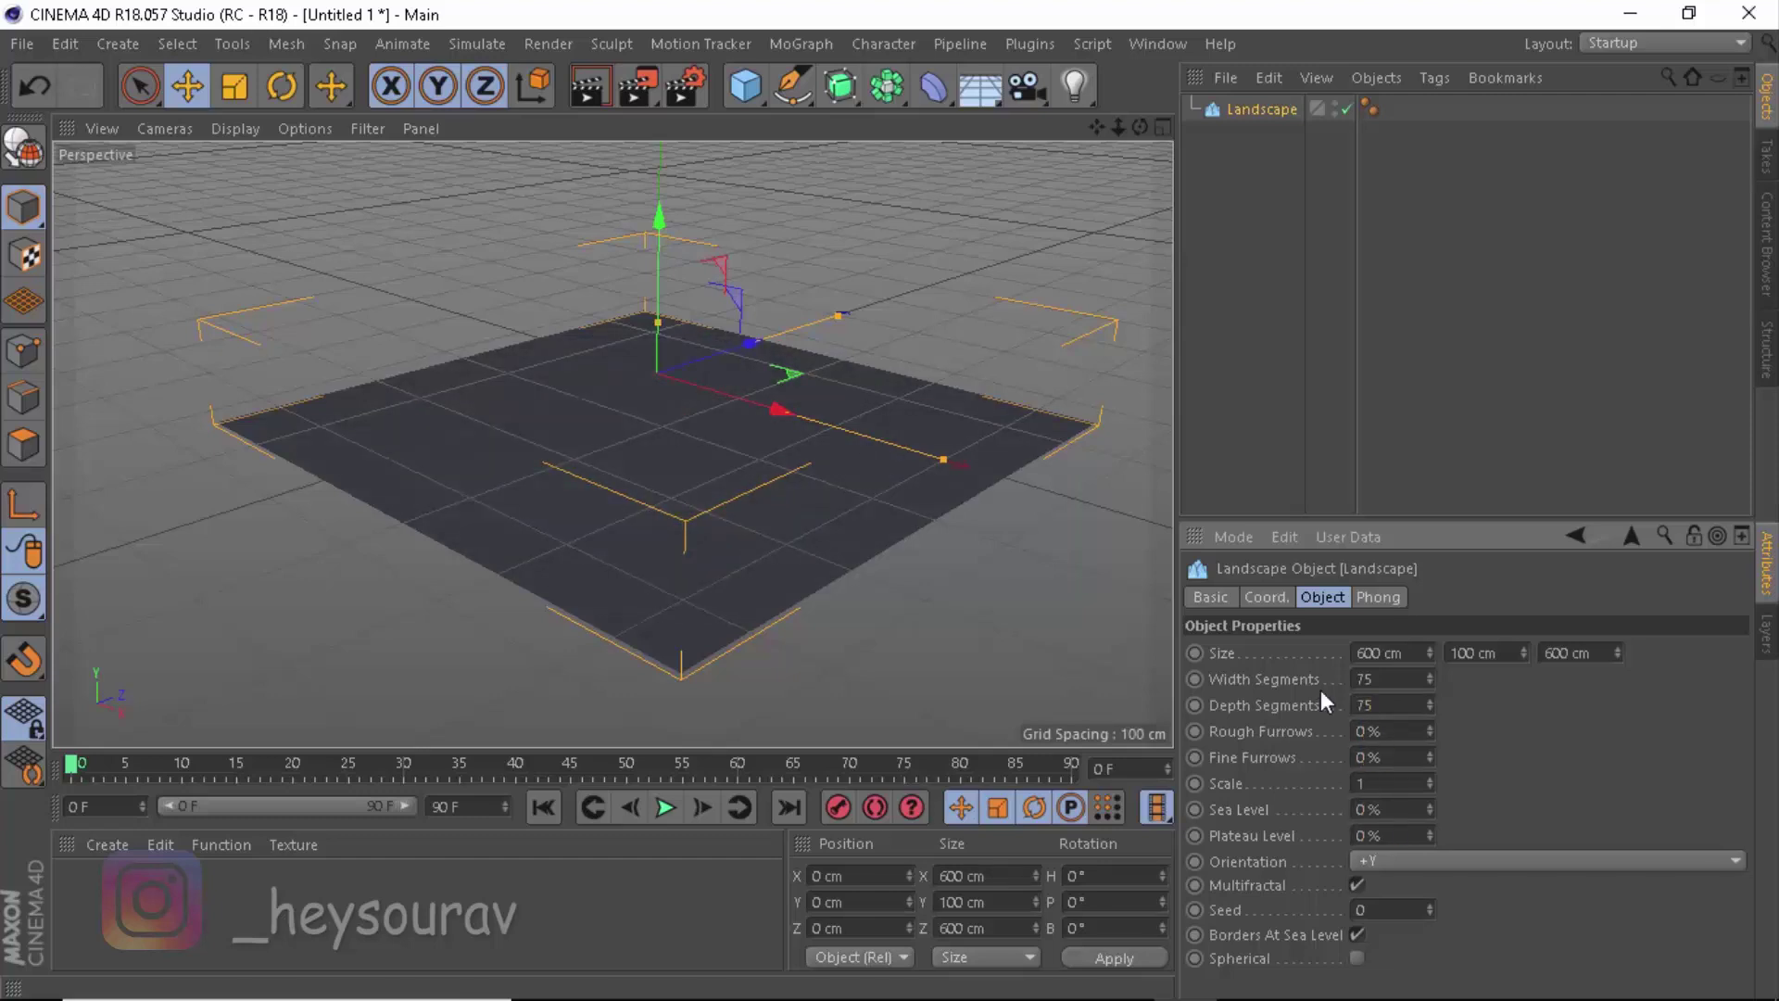
# Make the Landscape spherical with Size X and Z both 200 cm
pyautogui.click(1356, 958)
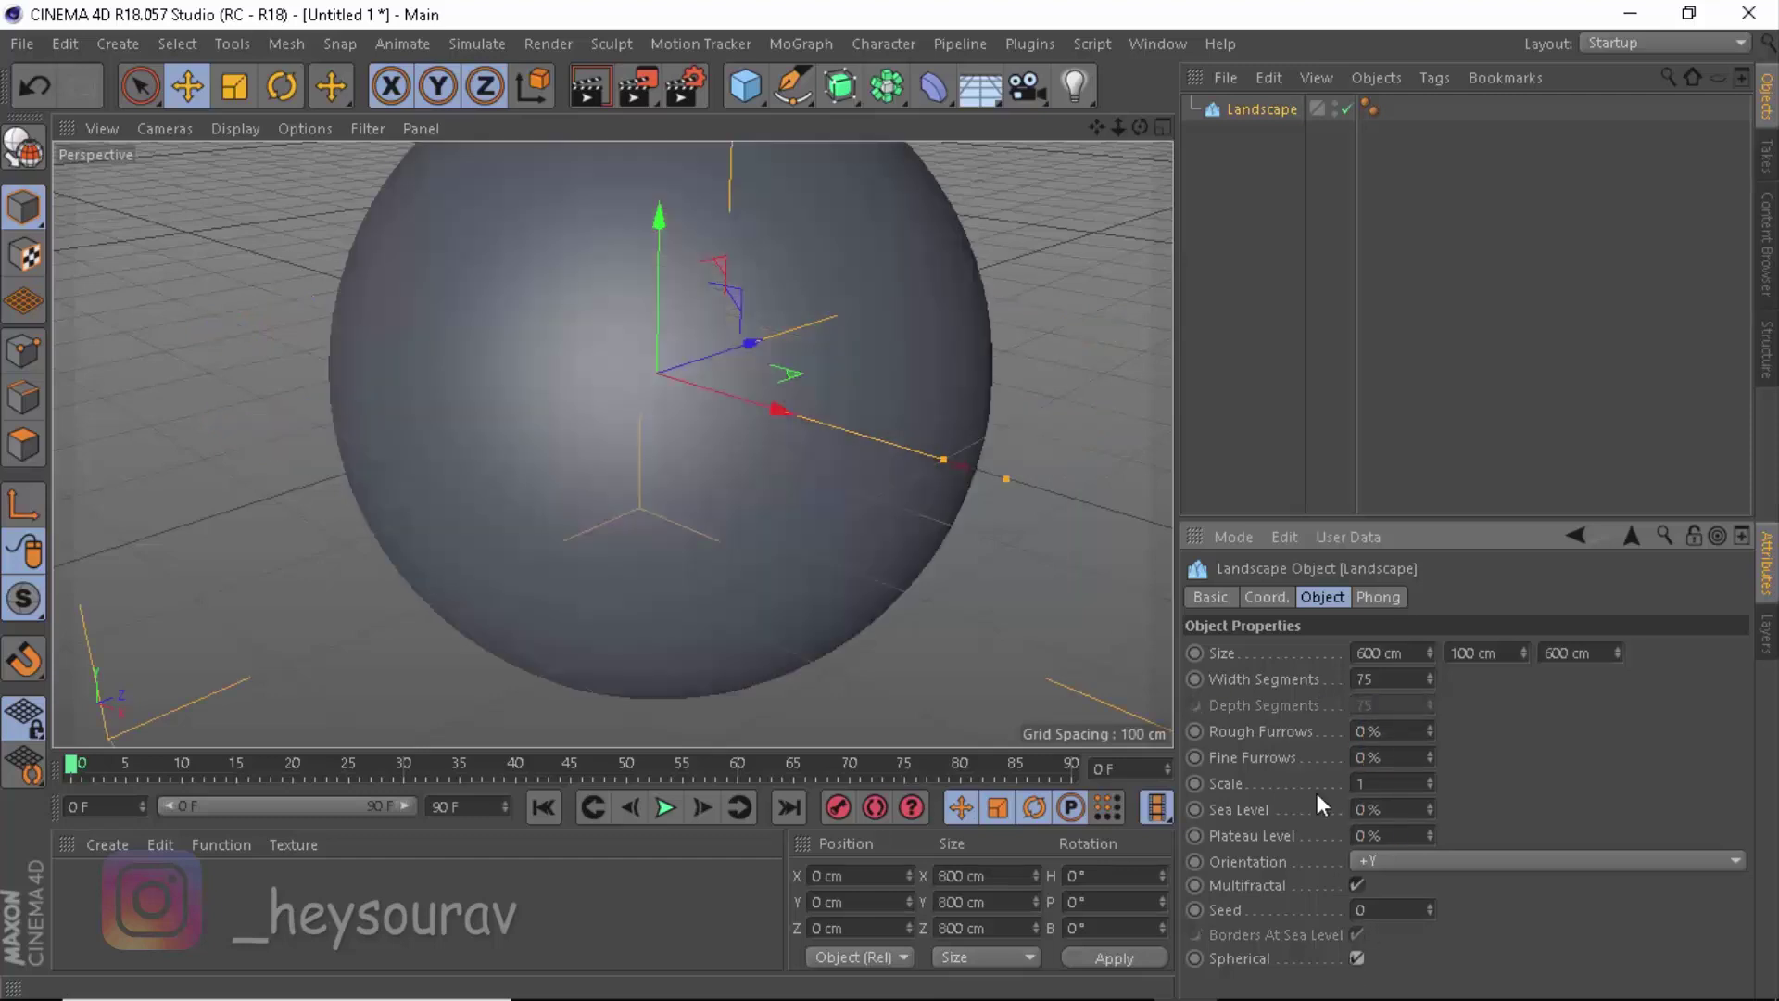
pyautogui.click(1501, 648)
pyautogui.click(1381, 653)
pyautogui.write('200')
pyautogui.press('Return')
pyautogui.click(1602, 649)
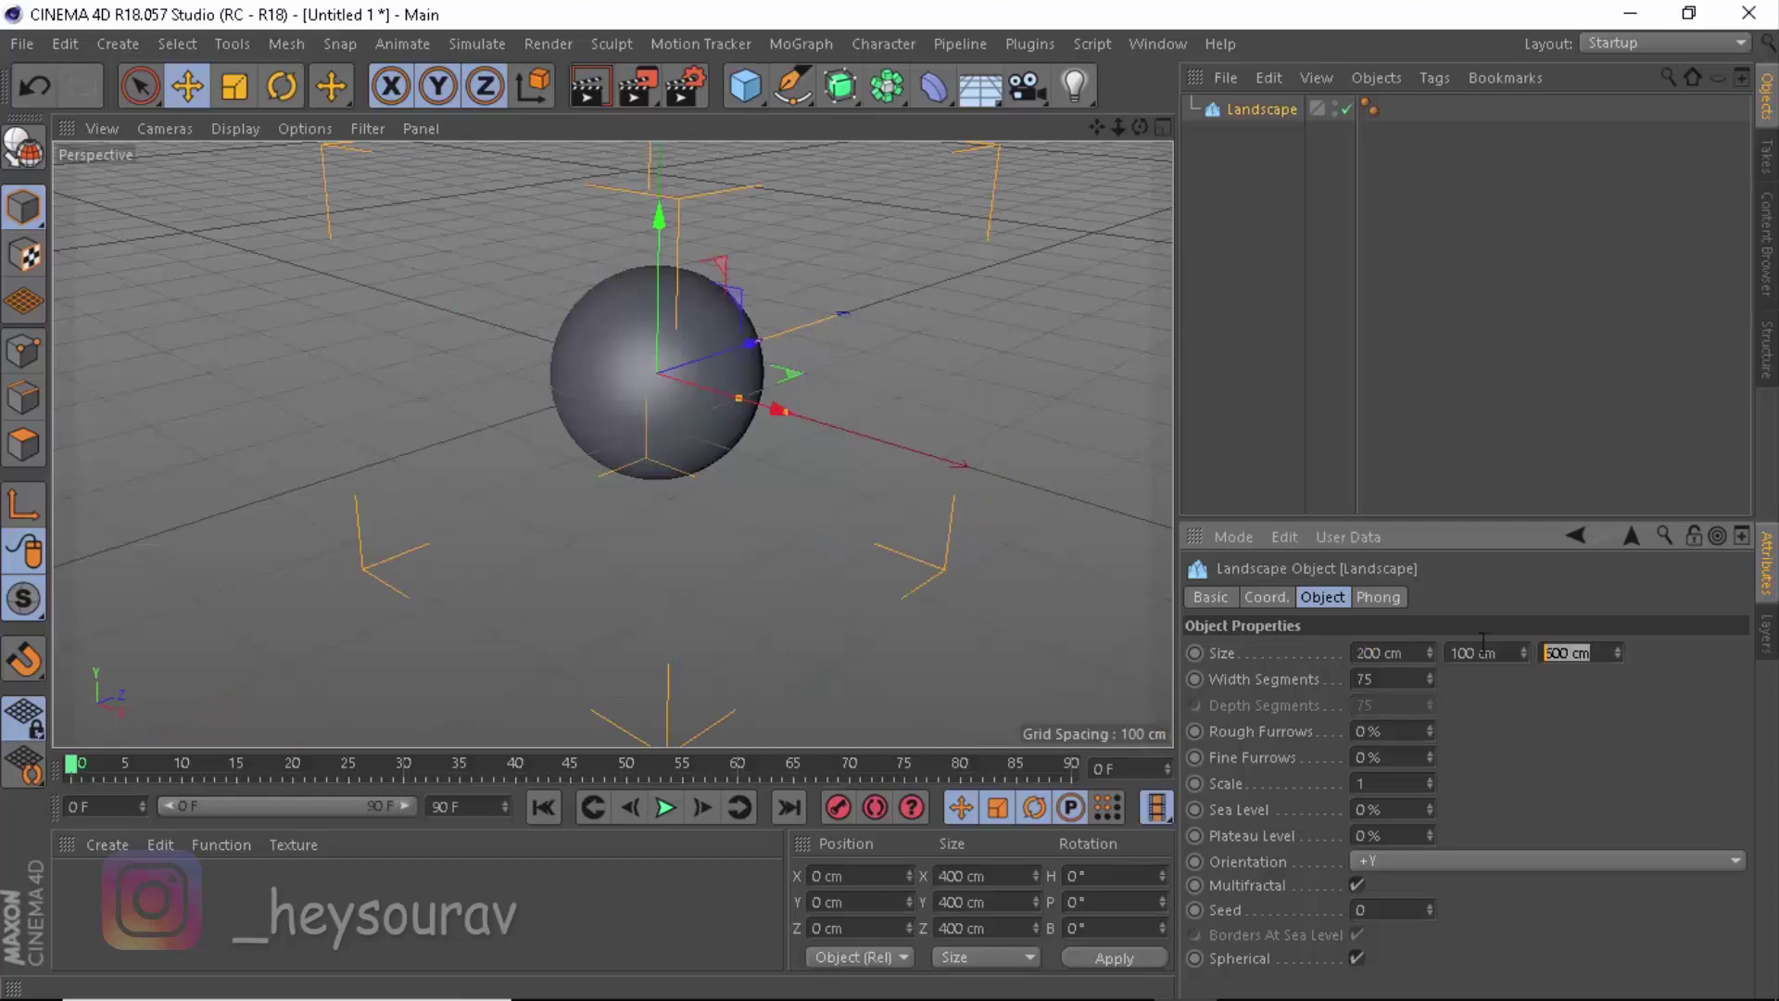
pyautogui.write('200')
pyautogui.press('Return')
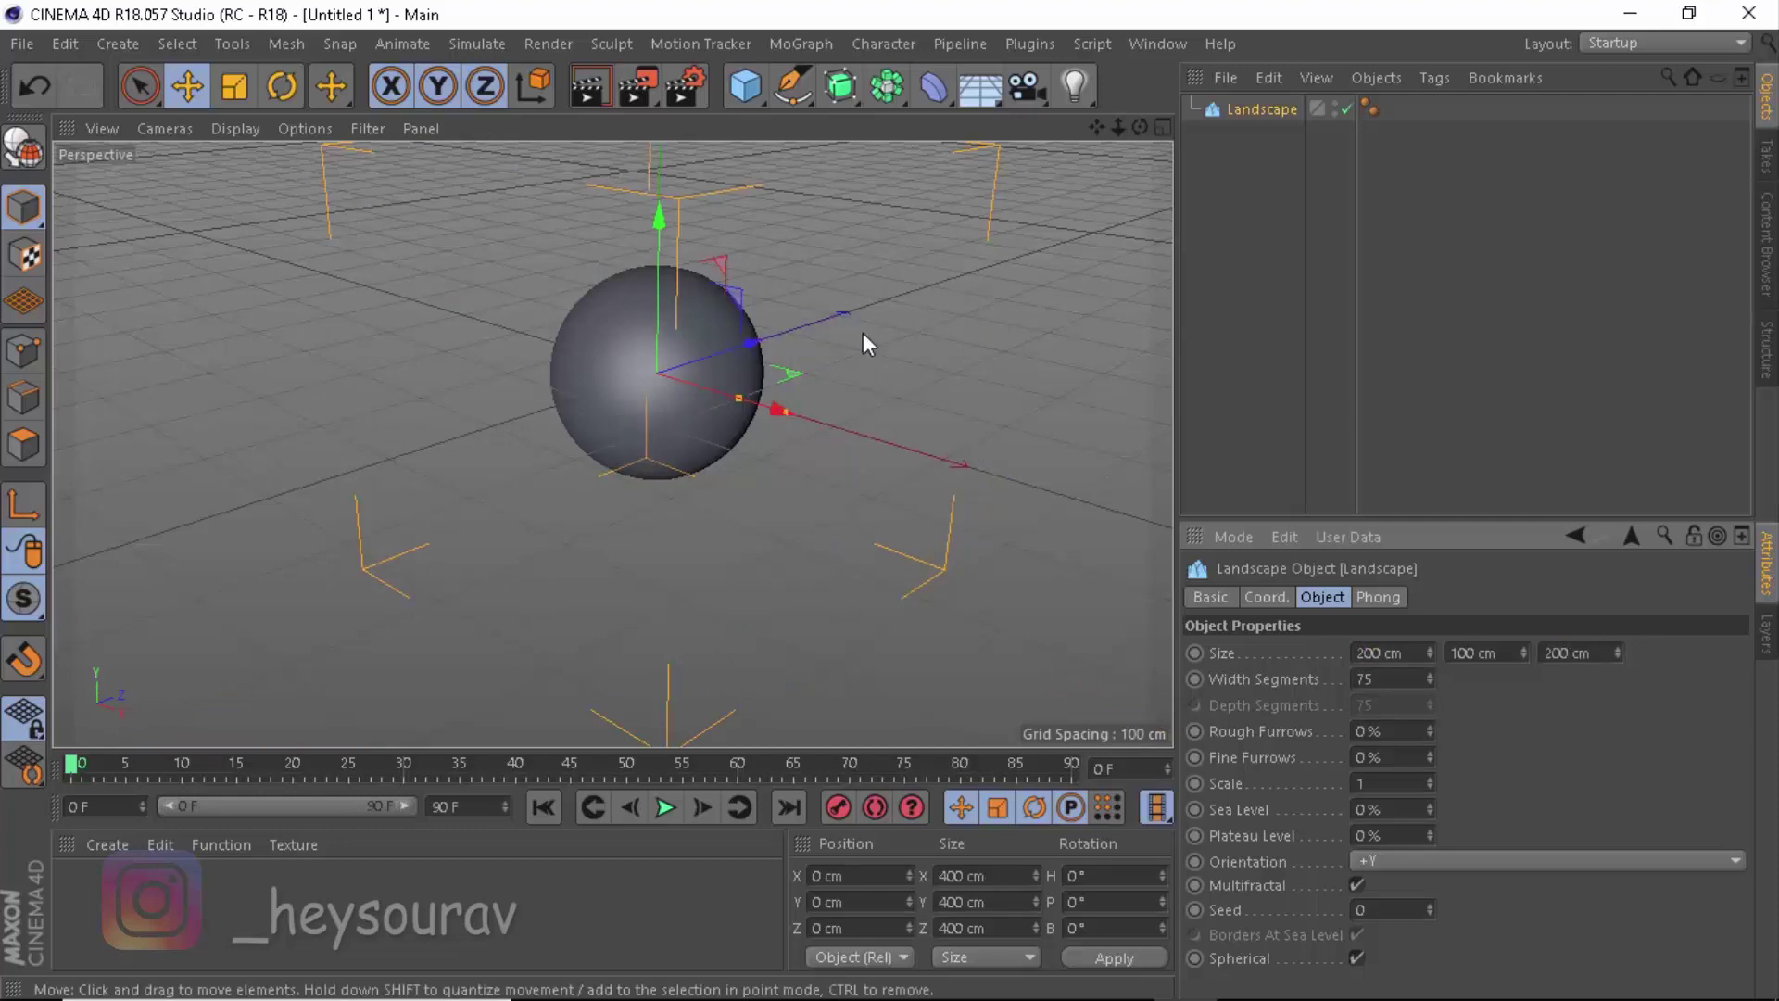
pyautogui.click(949, 405)
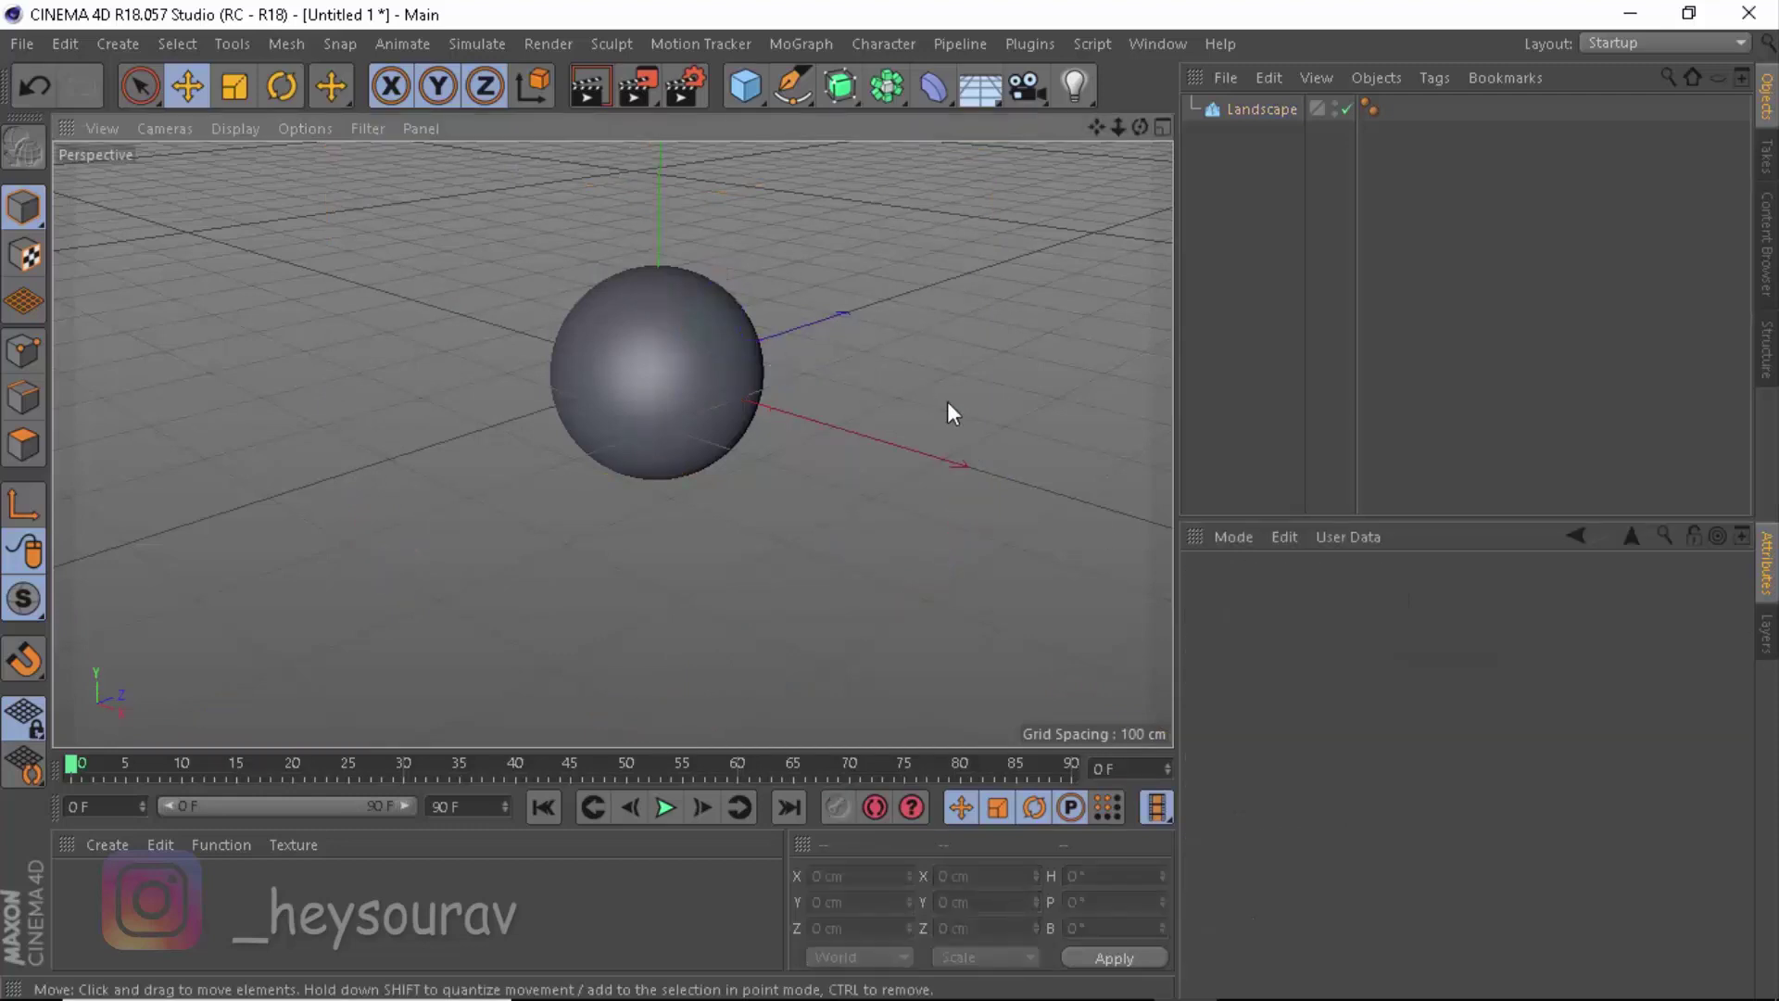
# Add a plain Sphere beside the Landscape sphere, then undo moving the Landscape
pyautogui.click(668, 347)
pyautogui.keyDown('alt'); pyautogui.moveTo(839, 391); pyautogui.dragTo(752, 306); pyautogui.keyUp('alt')
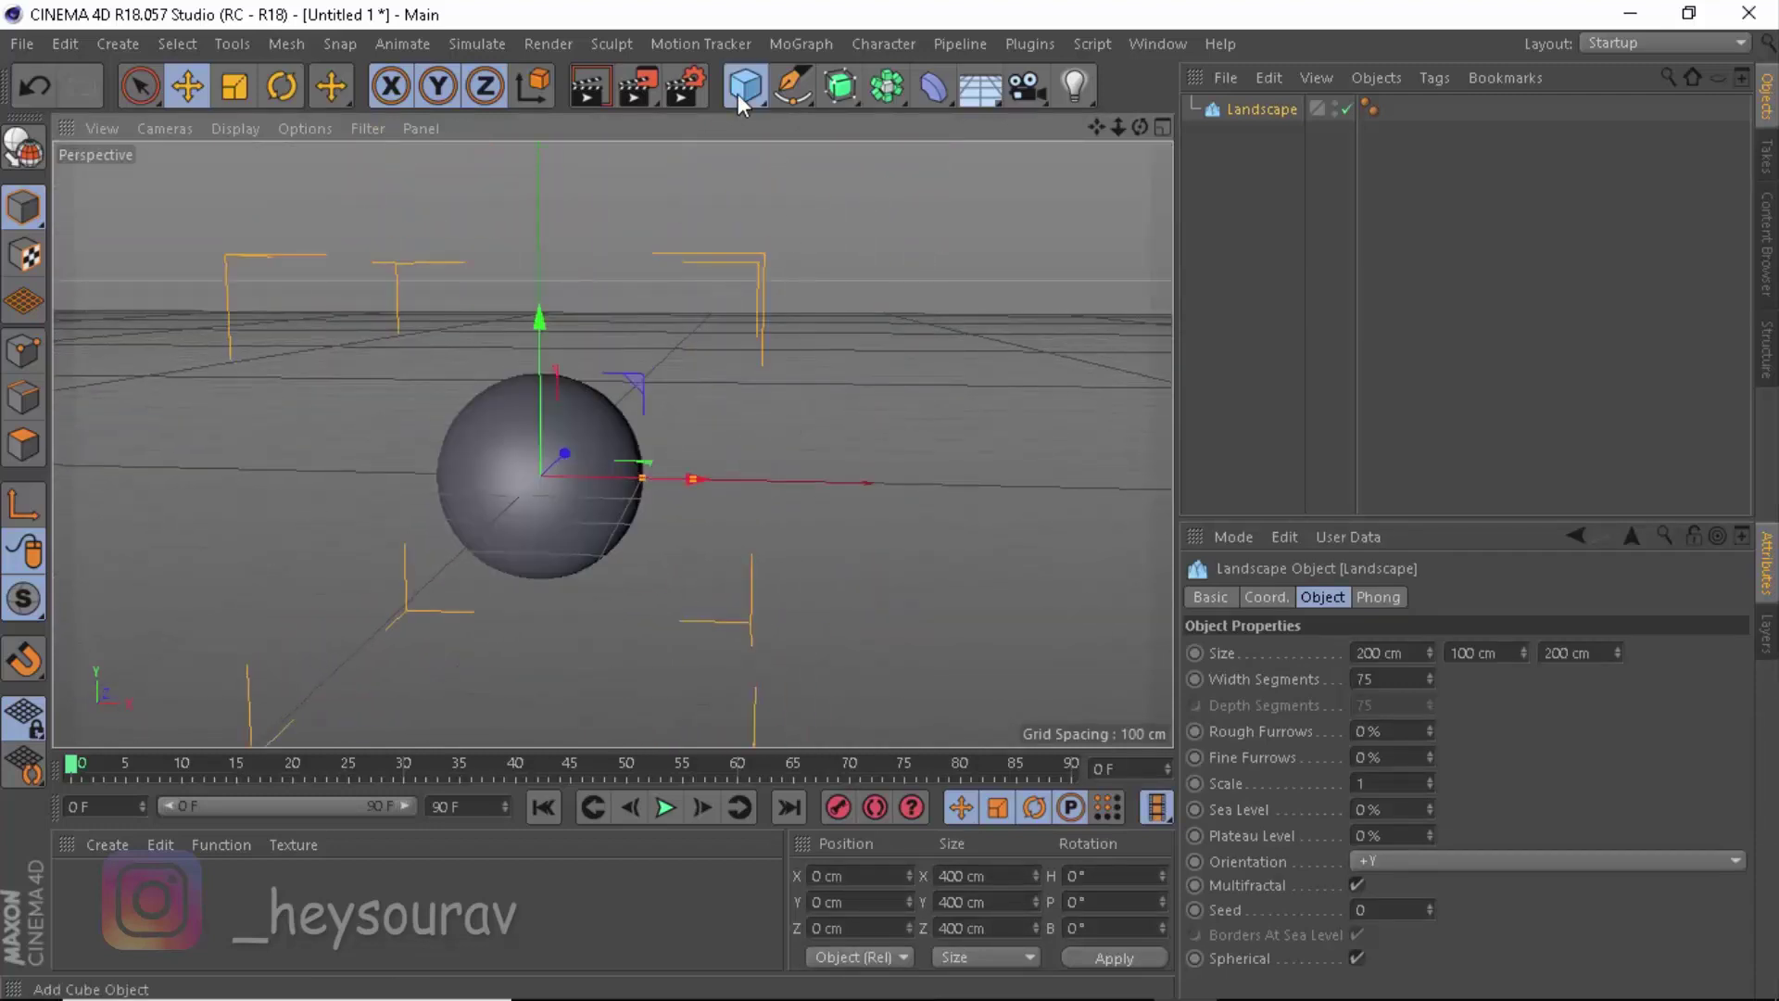
pyautogui.moveTo(737, 93); pyautogui.dragTo(1242, 180)
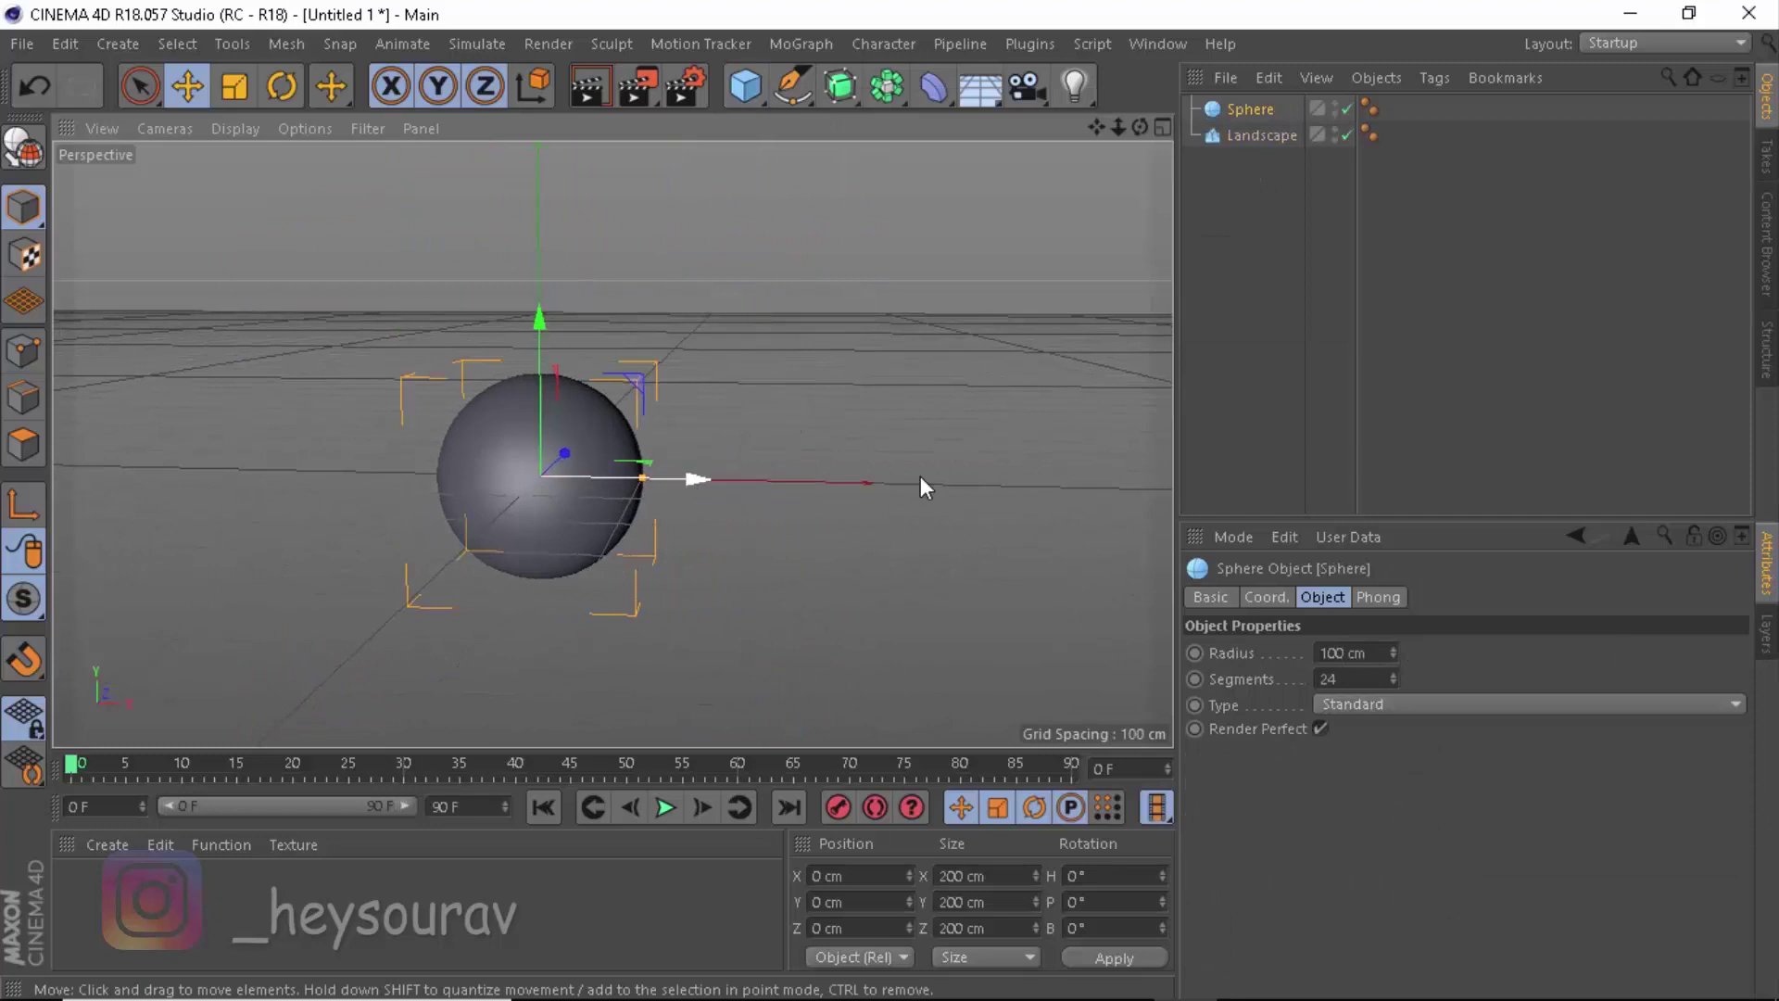
pyautogui.moveTo(921, 485); pyautogui.dragTo(1149, 483)
pyautogui.click(592, 436)
pyautogui.moveTo(592, 436); pyautogui.dragTo(637, 684)
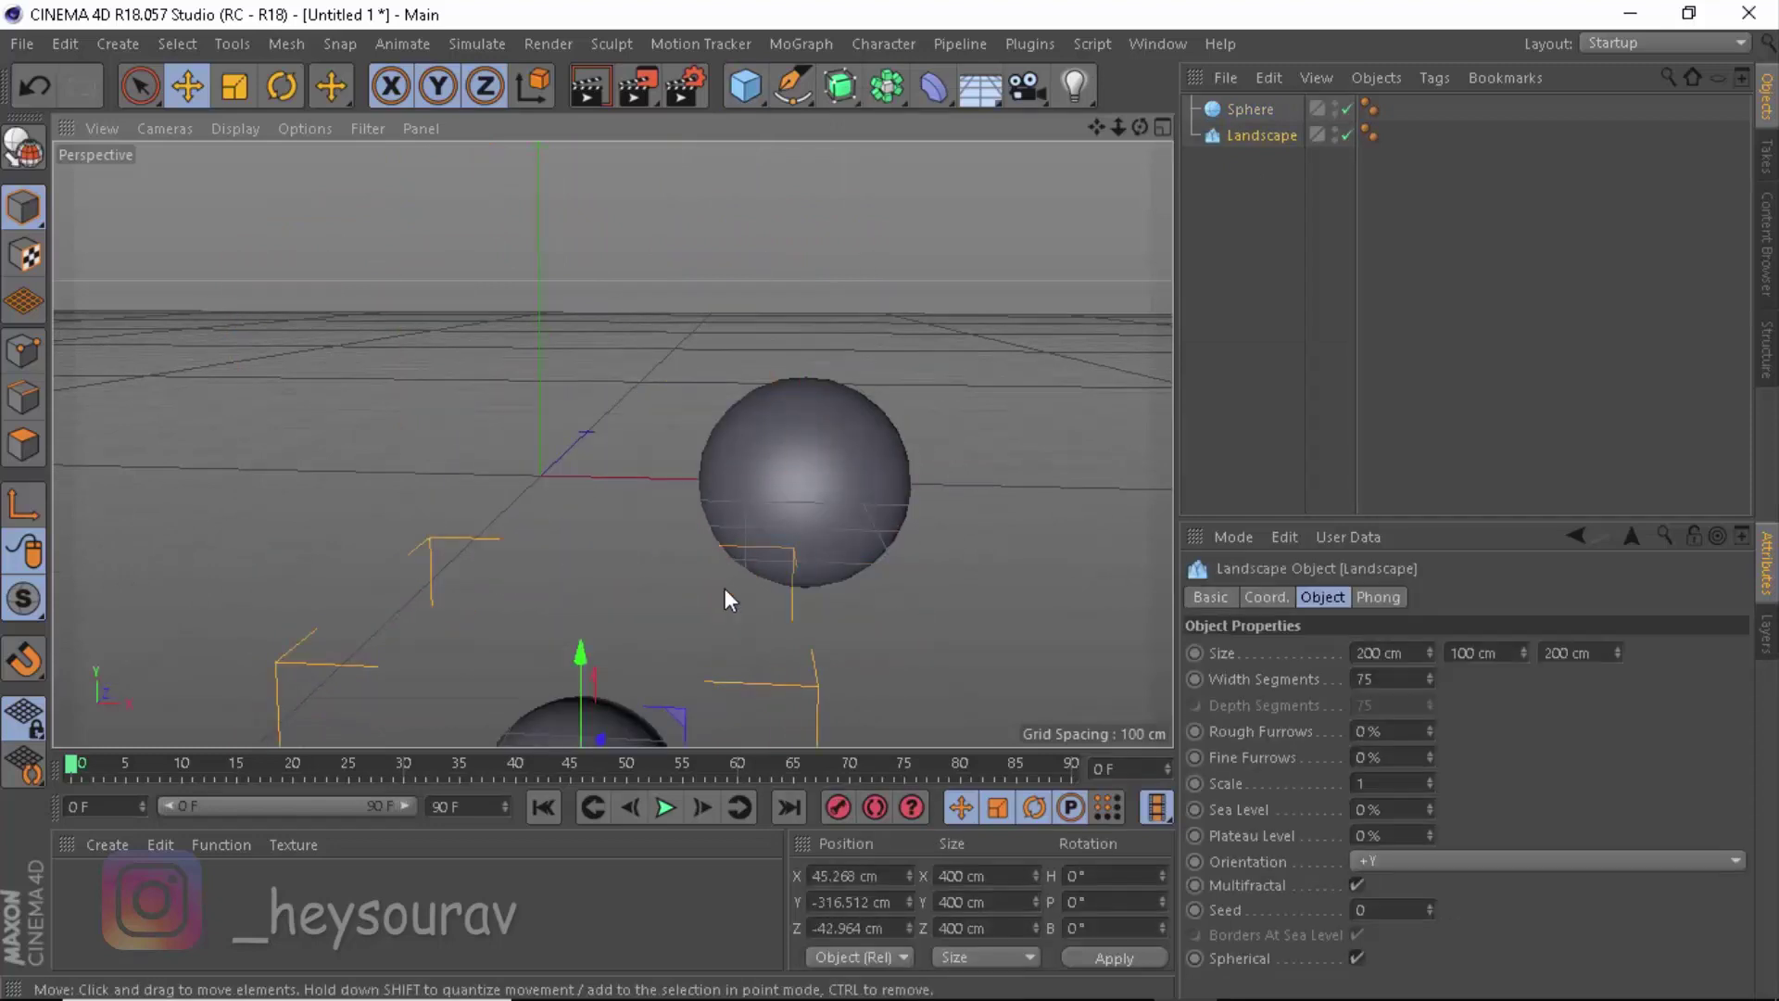
pyautogui.hotkey('ctrl', 'z')
# Delete the plain Sphere and recentre the view on the Landscape sphere
pyautogui.click(1250, 110)
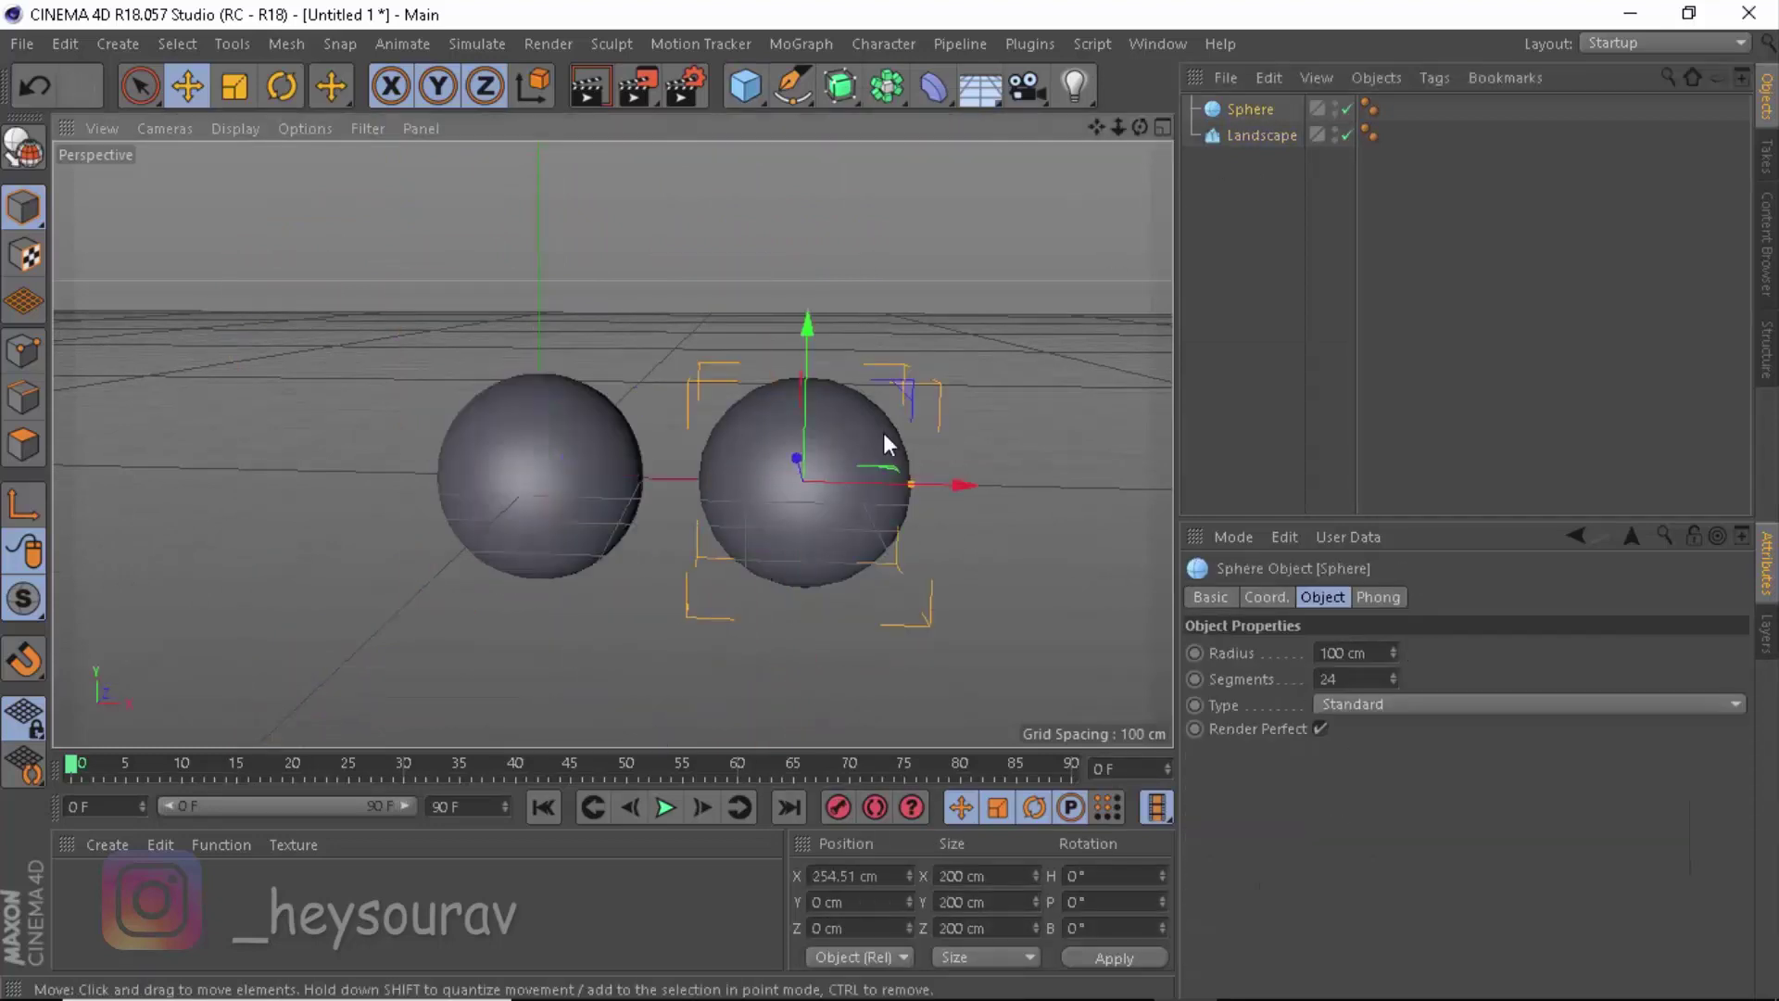
pyautogui.press('Delete')
pyautogui.click(554, 417)
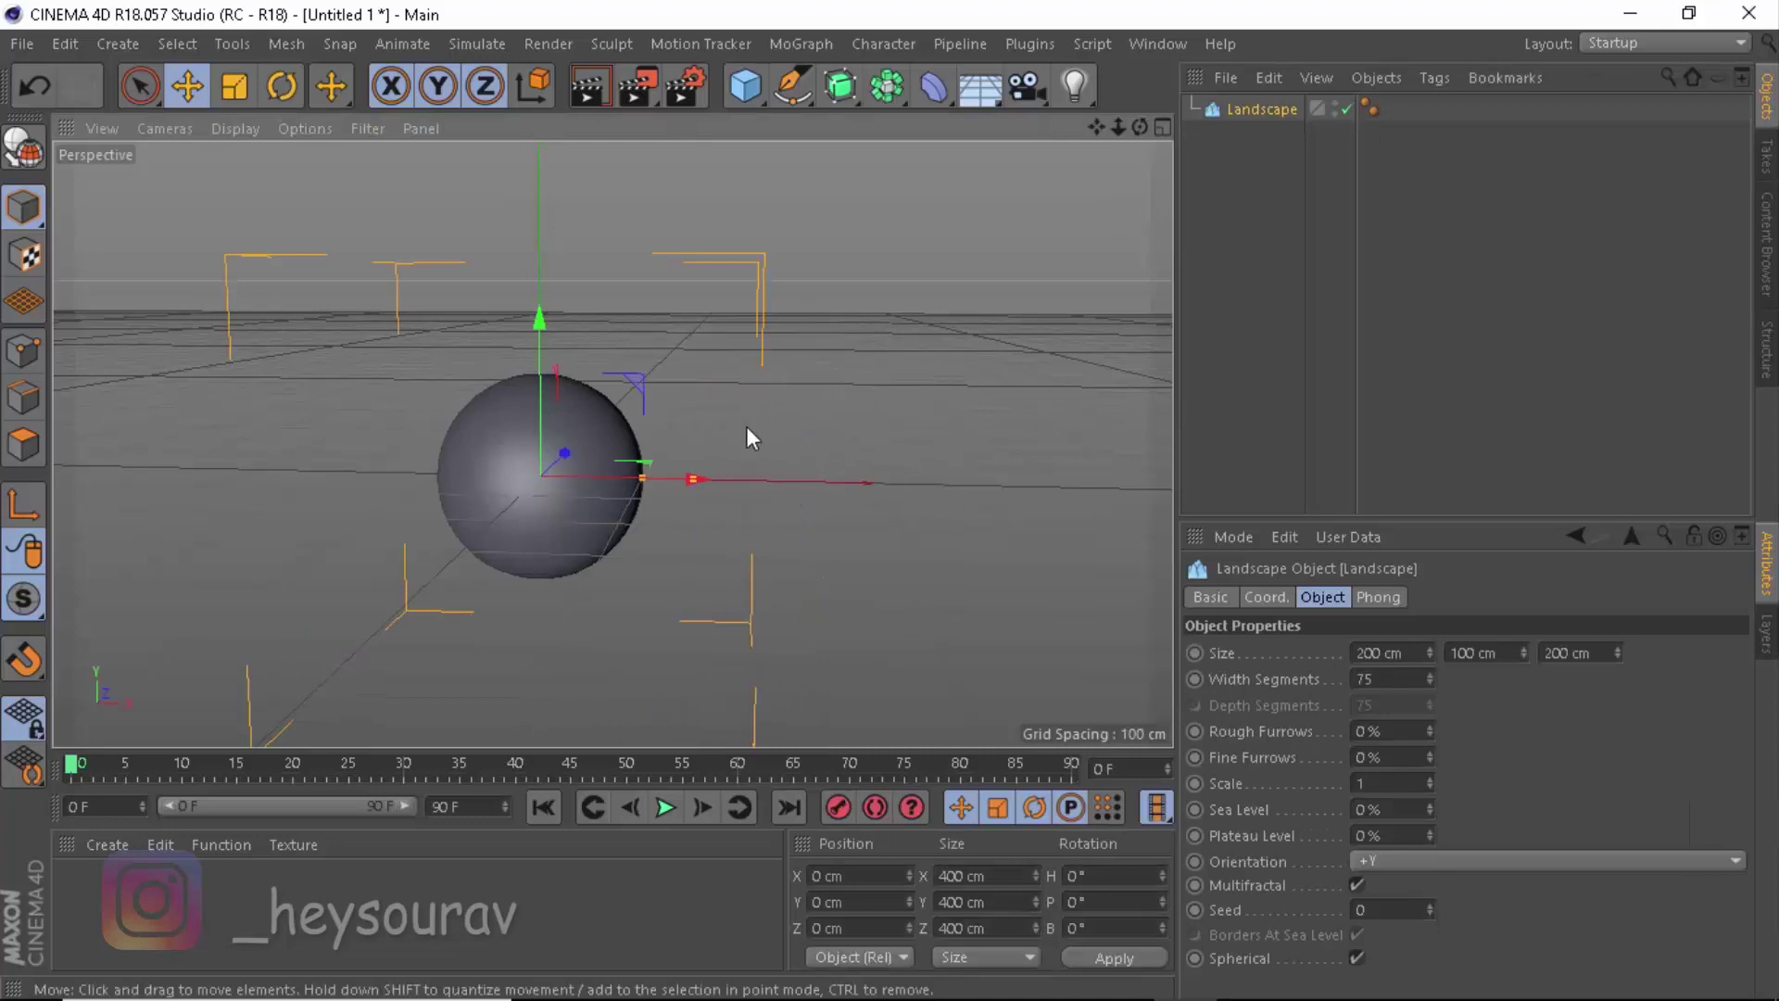
pyautogui.keyDown('alt'); pyautogui.moveTo(828, 482); pyautogui.dragTo(898, 375, button='middle'); pyautogui.keyUp('alt')
# Rename the Landscape object to 'sphere' in the Object Manager
pyautogui.click(898, 375)
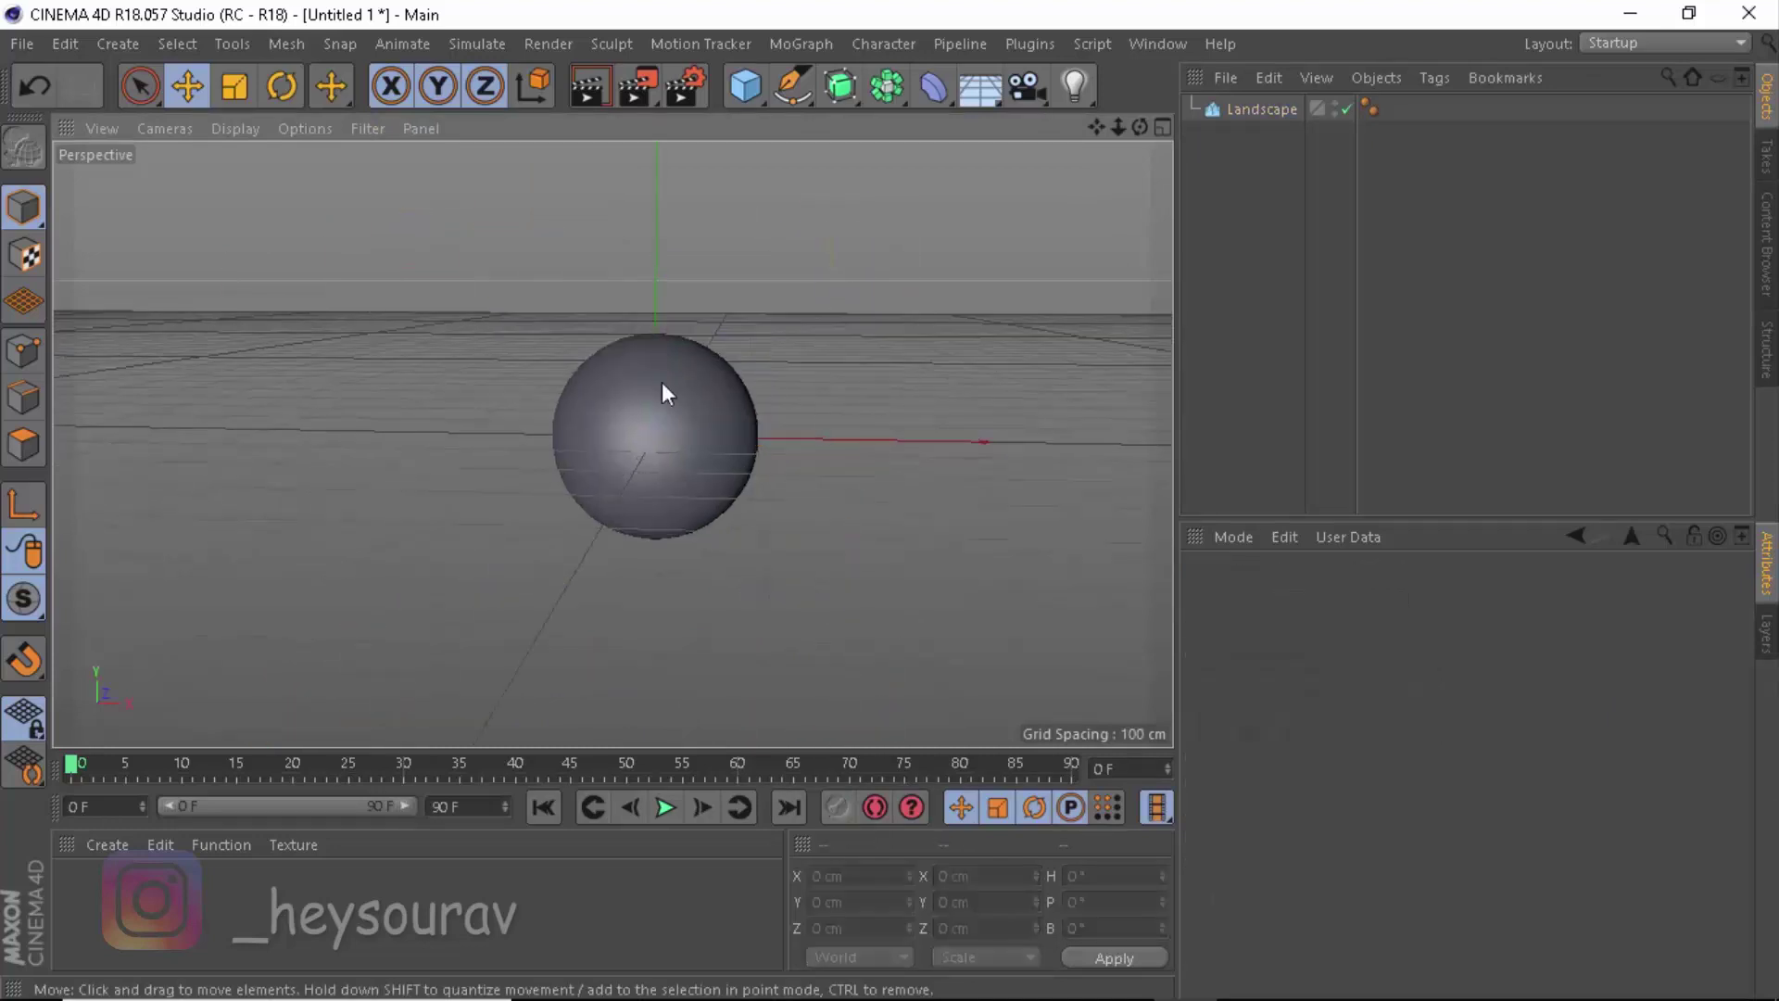
pyautogui.click(661, 385)
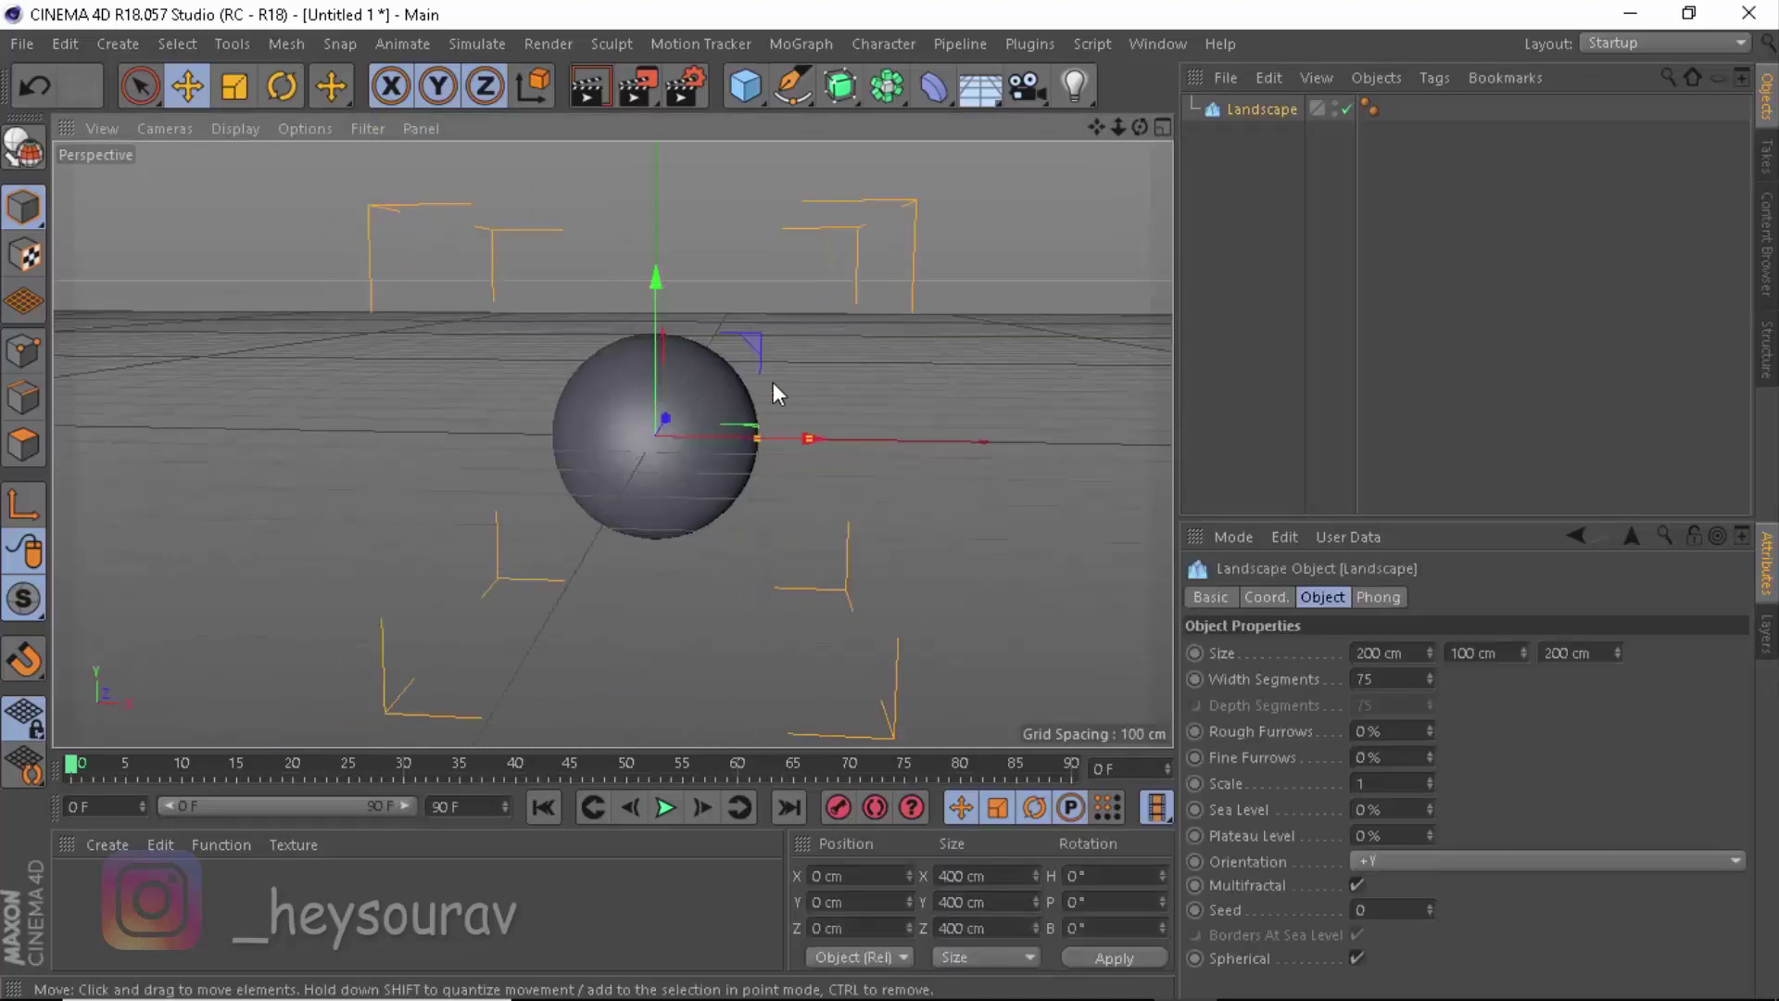
pyautogui.doubleClick(1250, 109)
pyautogui.write('s')
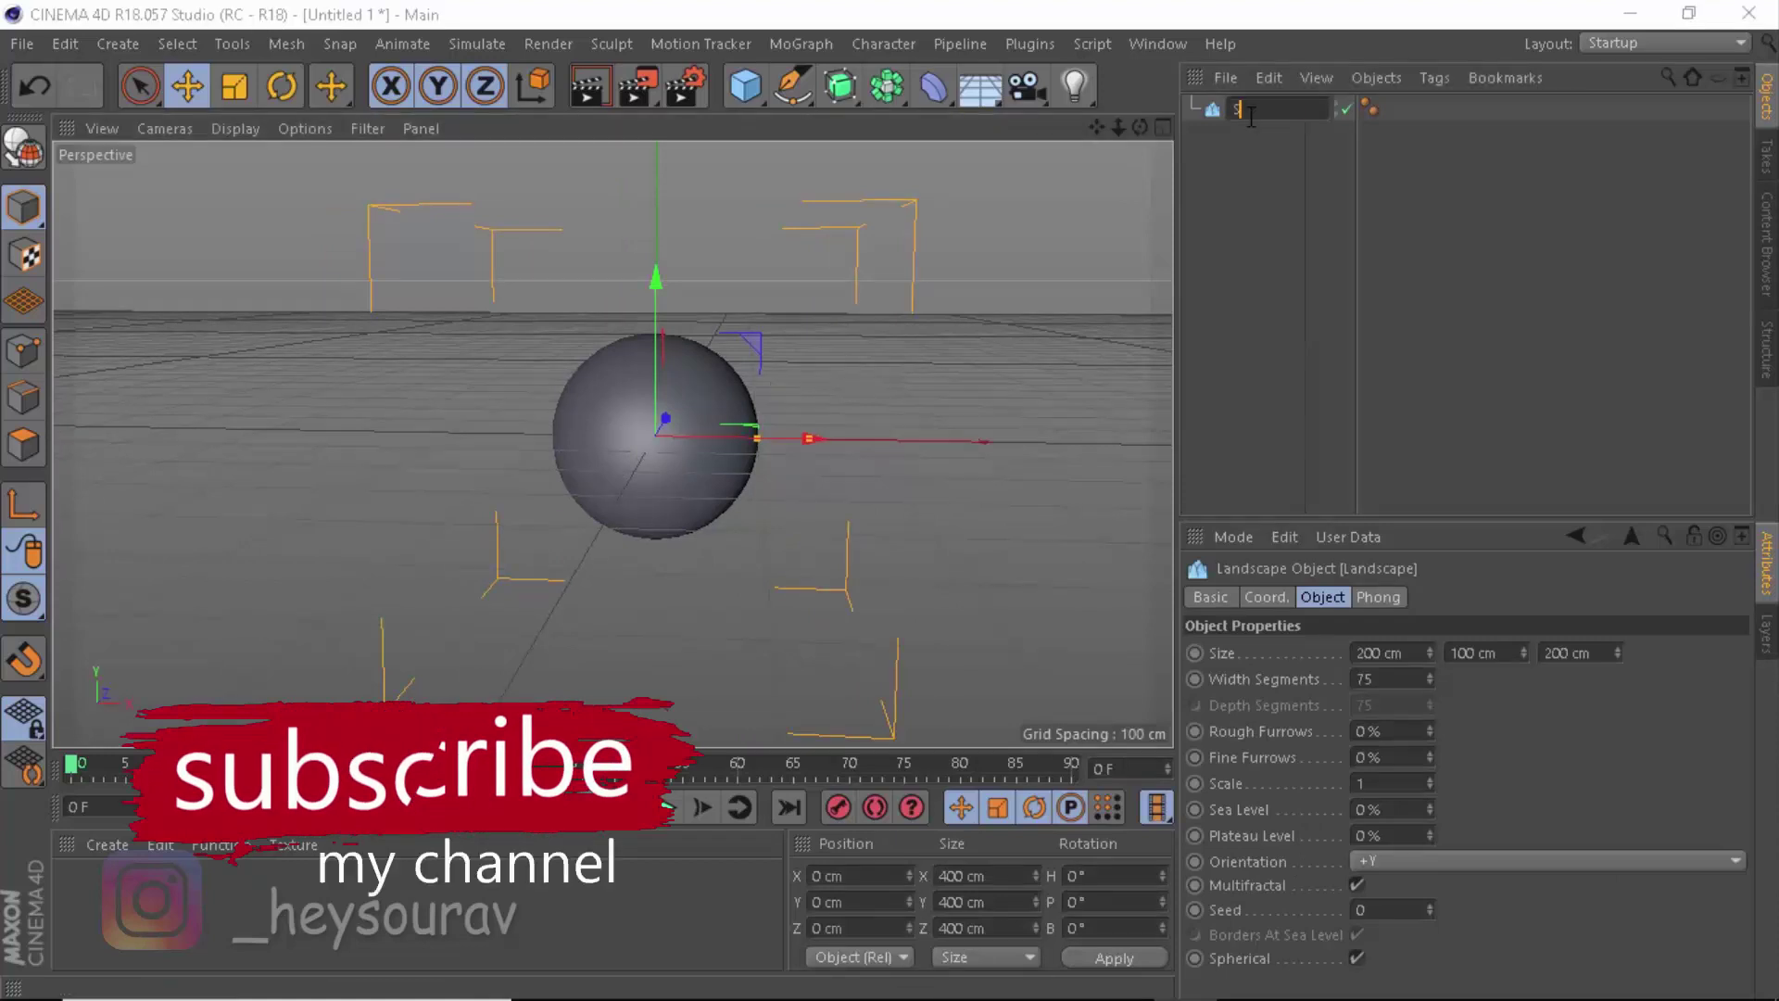
pyautogui.write('phere')
pyautogui.press('Return')
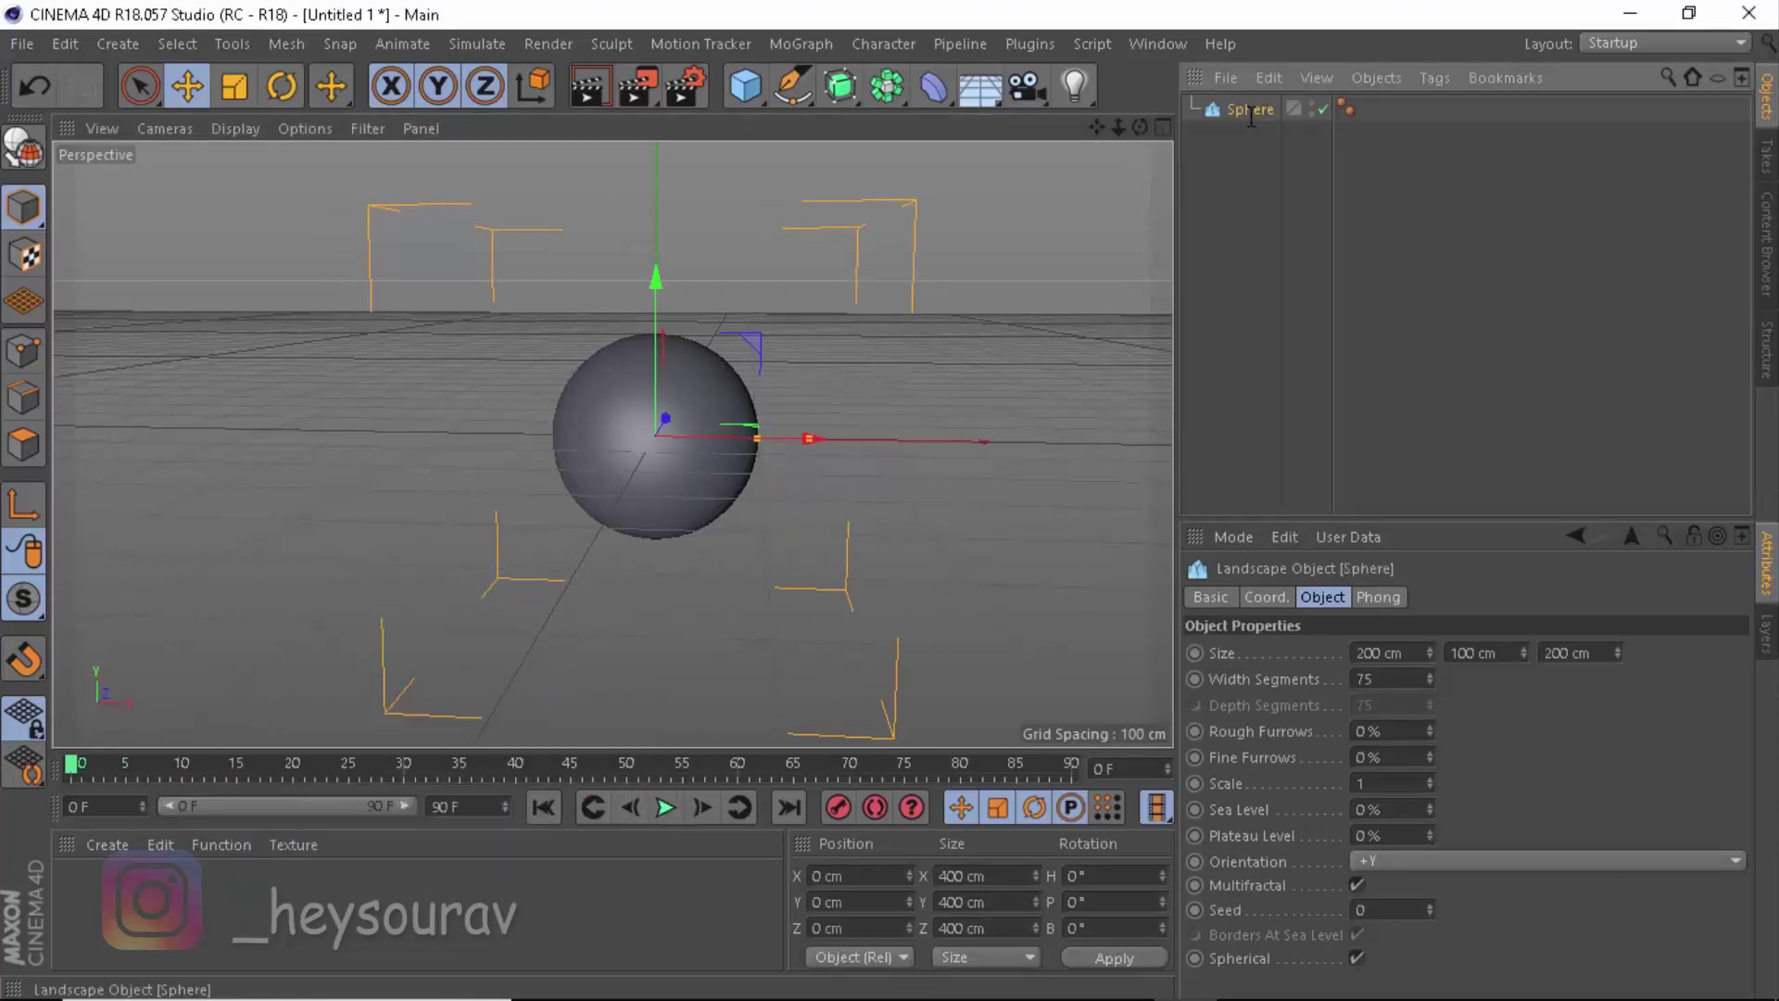
# Create a new material with Color and Reflectance off and Luminance on
pyautogui.click(386, 899)
pyautogui.doubleClick(387, 895)
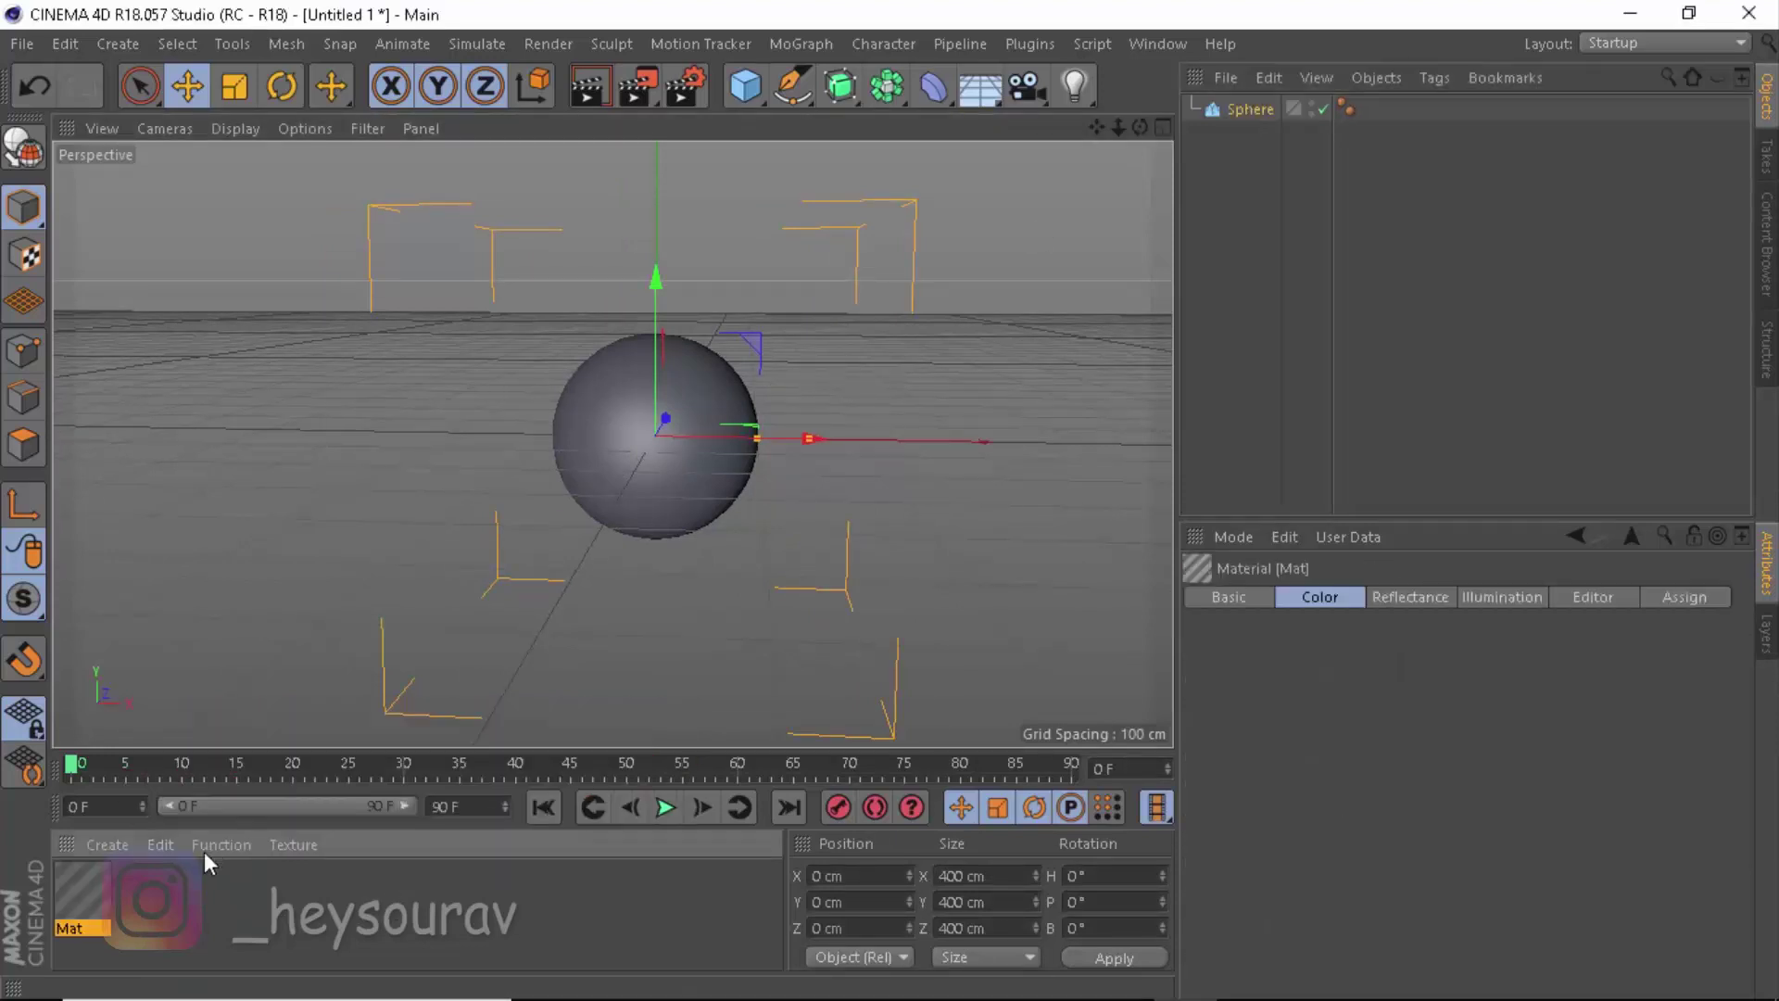
pyautogui.doubleClick(75, 891)
pyautogui.click(531, 410)
pyautogui.click(531, 505)
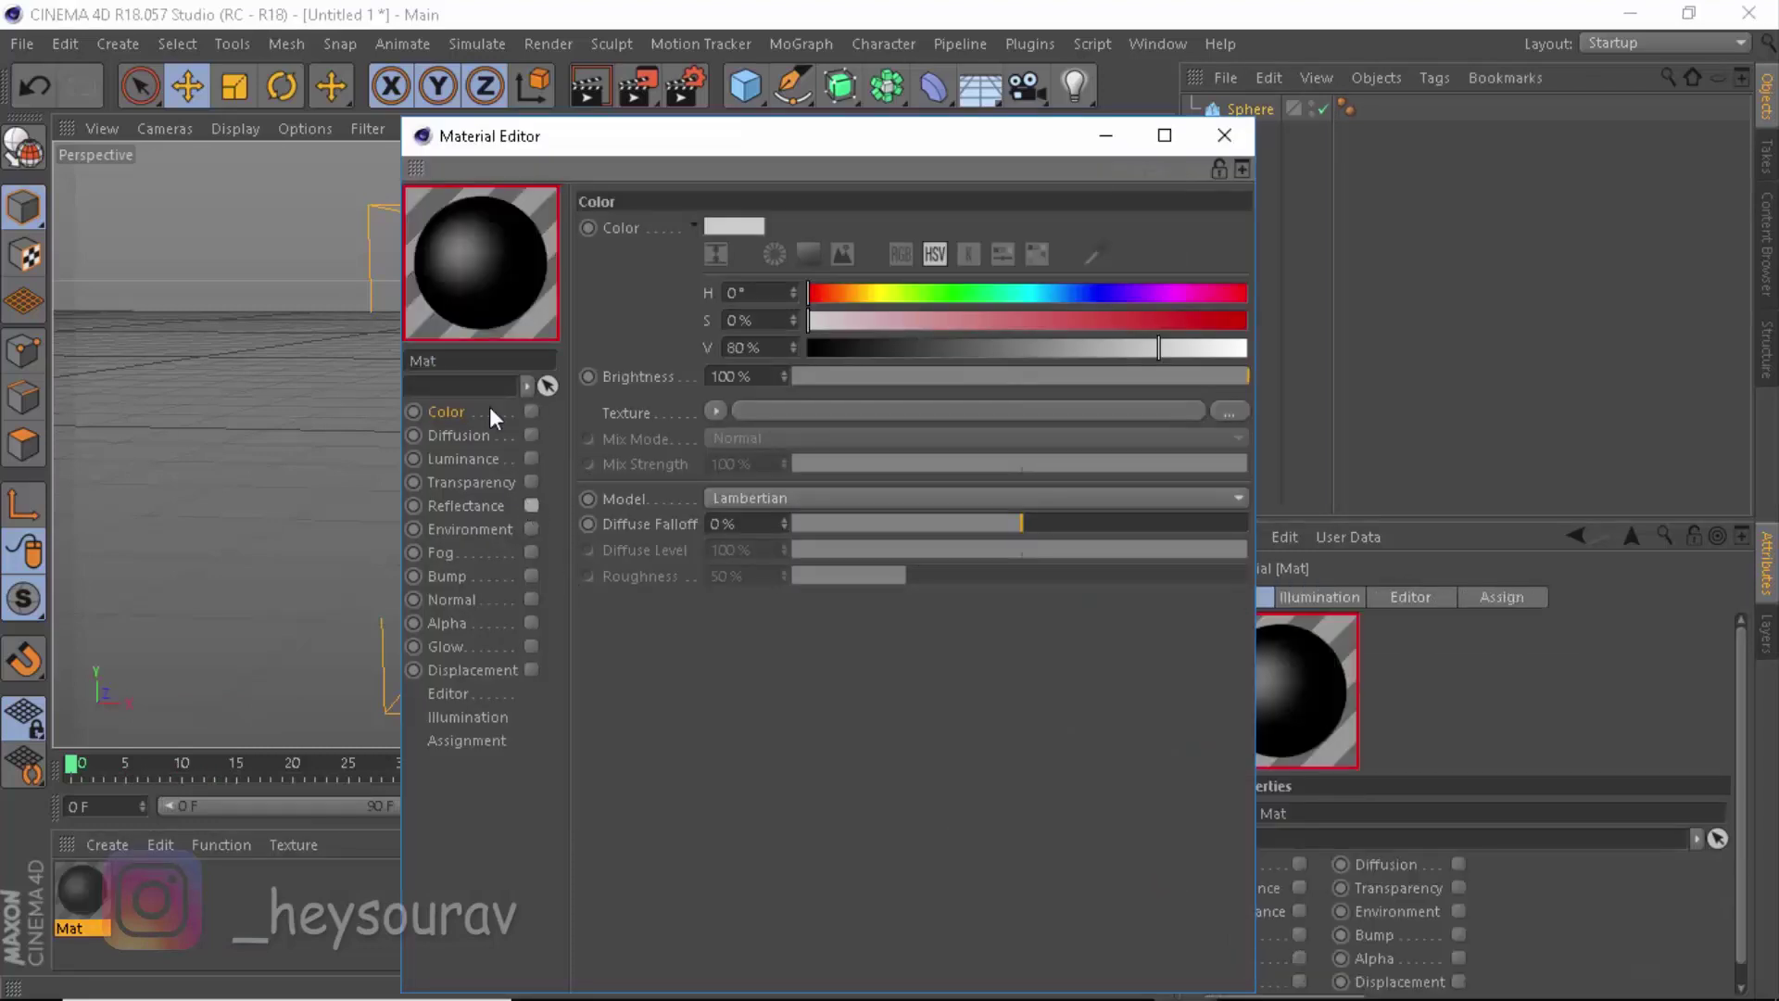
pyautogui.click(531, 458)
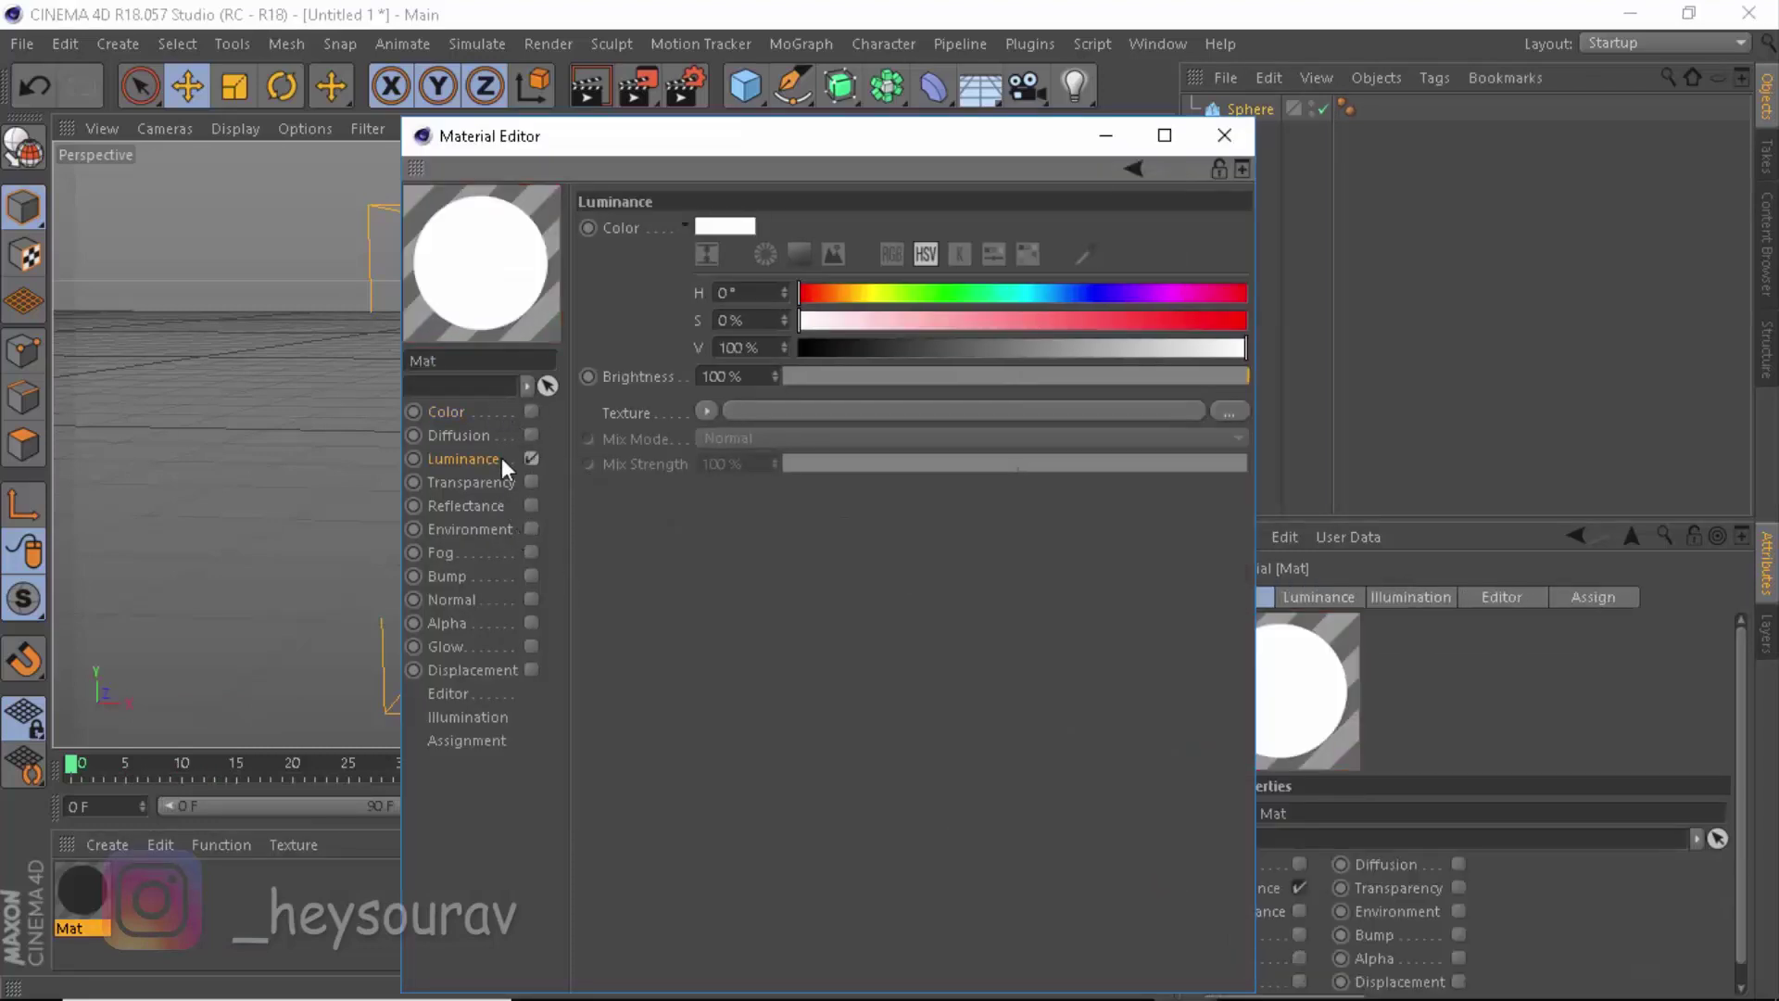
# Load Nebula.jpg as the Luminance texture
pyautogui.click(860, 414)
pyautogui.scroll(-10, 858, 437)
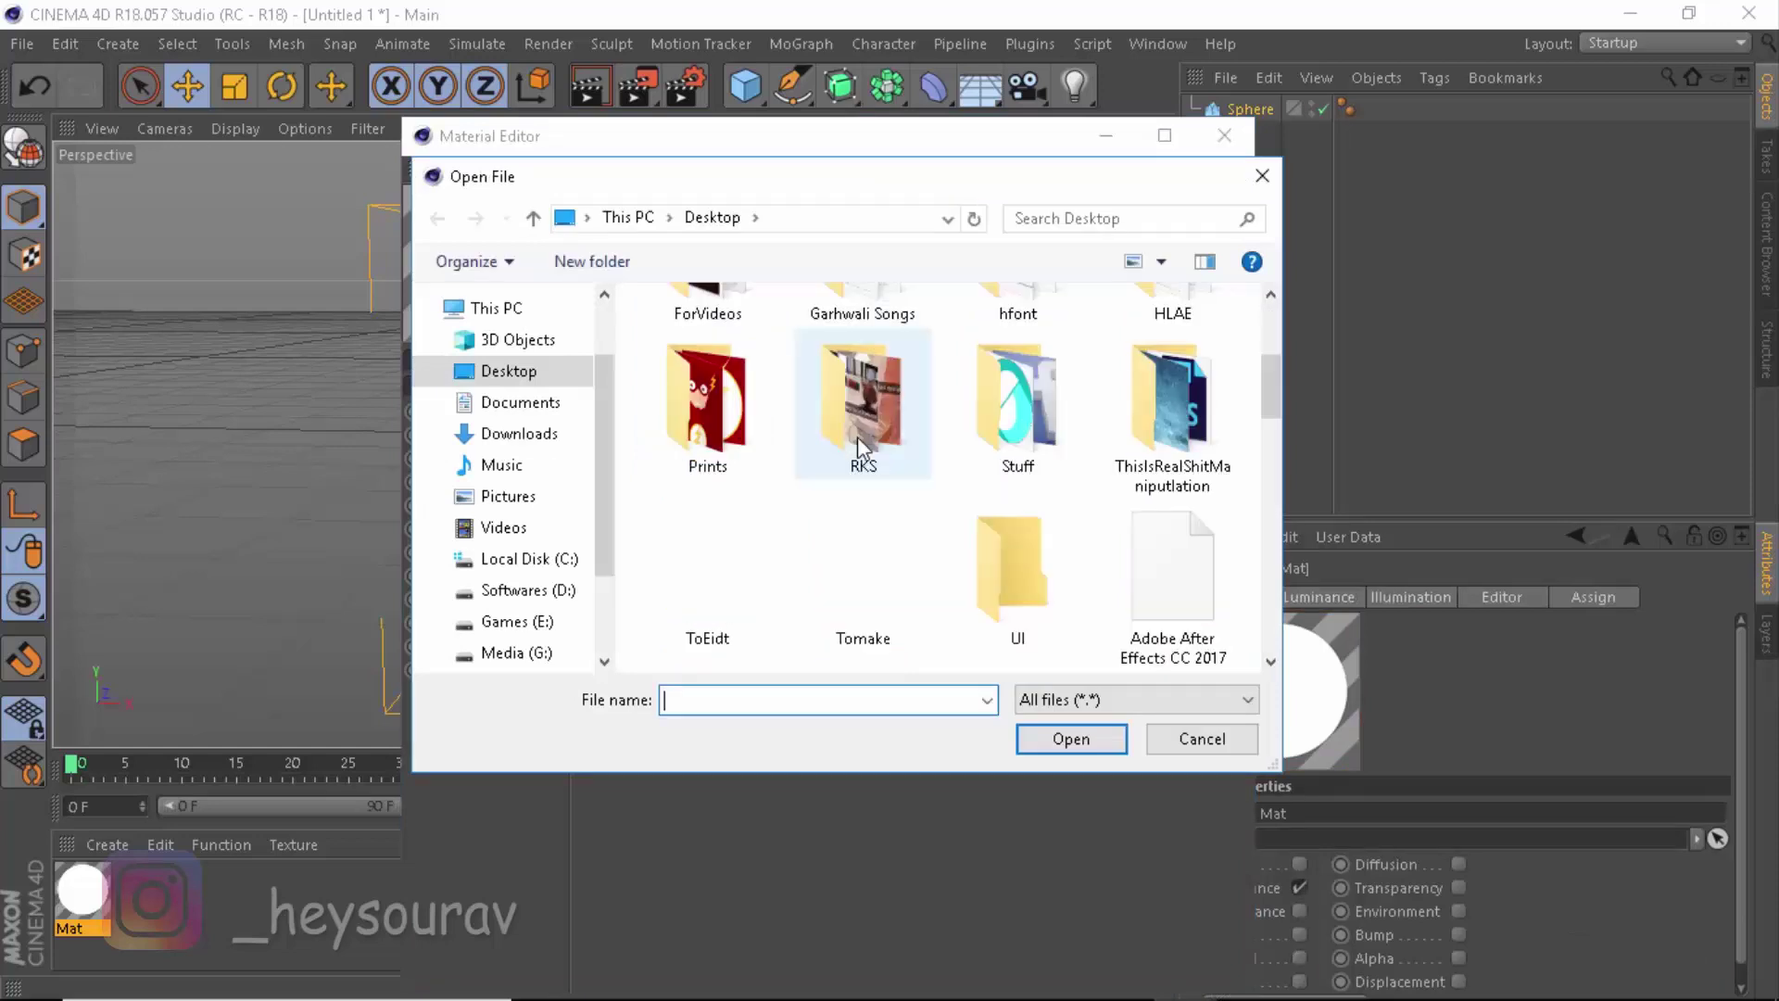
pyautogui.scroll(-2, 858, 436)
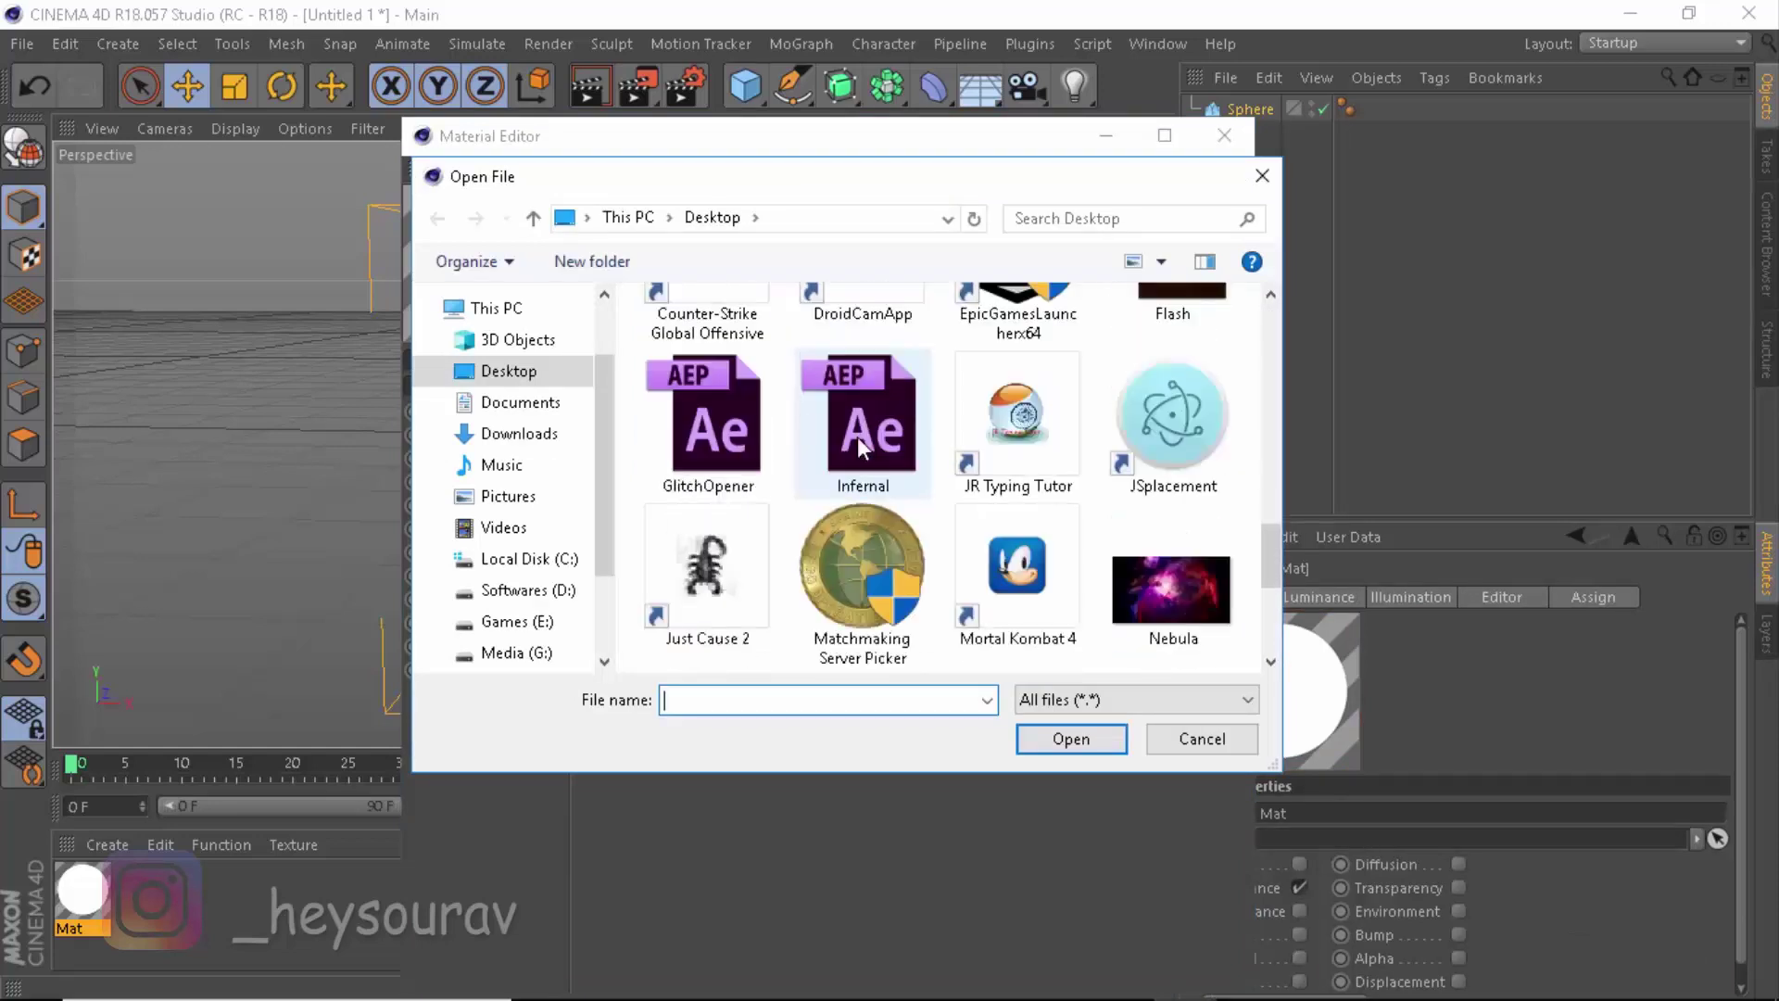
pyautogui.doubleClick(1129, 593)
pyautogui.click(1037, 602)
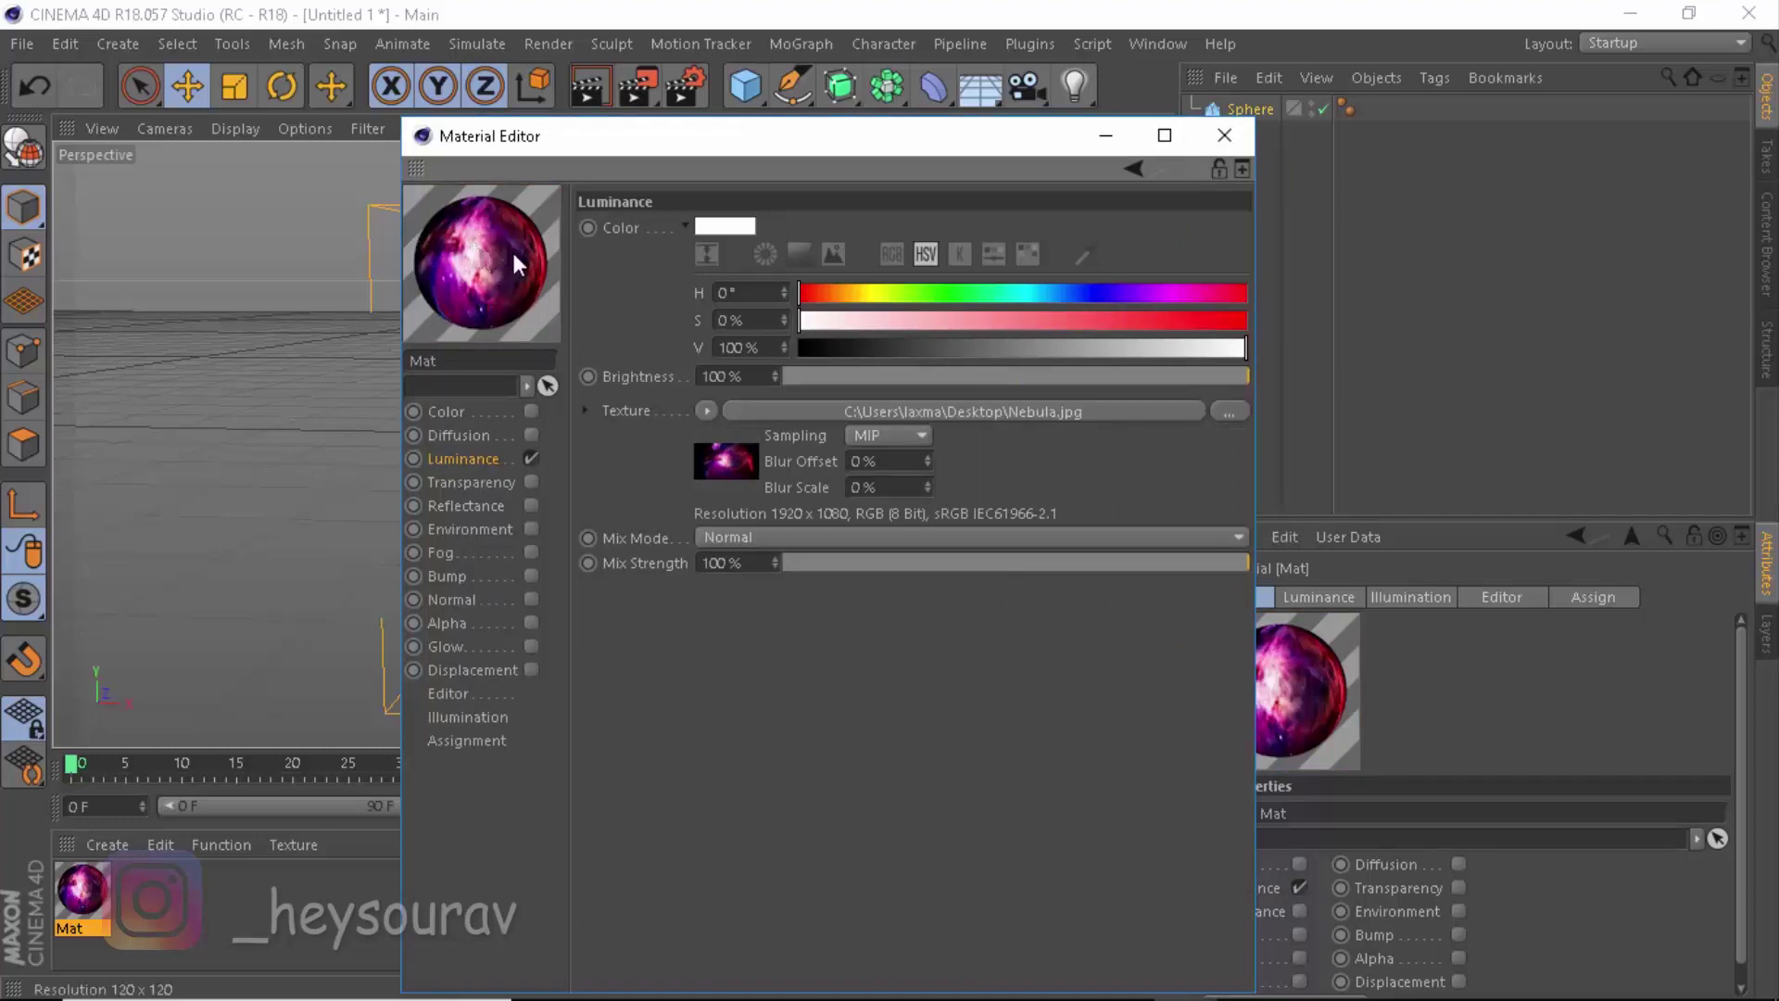
# Rename the material Matte1 and reuse the Nebula texture for Displacement
pyautogui.doubleClick(424, 361)
pyautogui.write('Matte1')
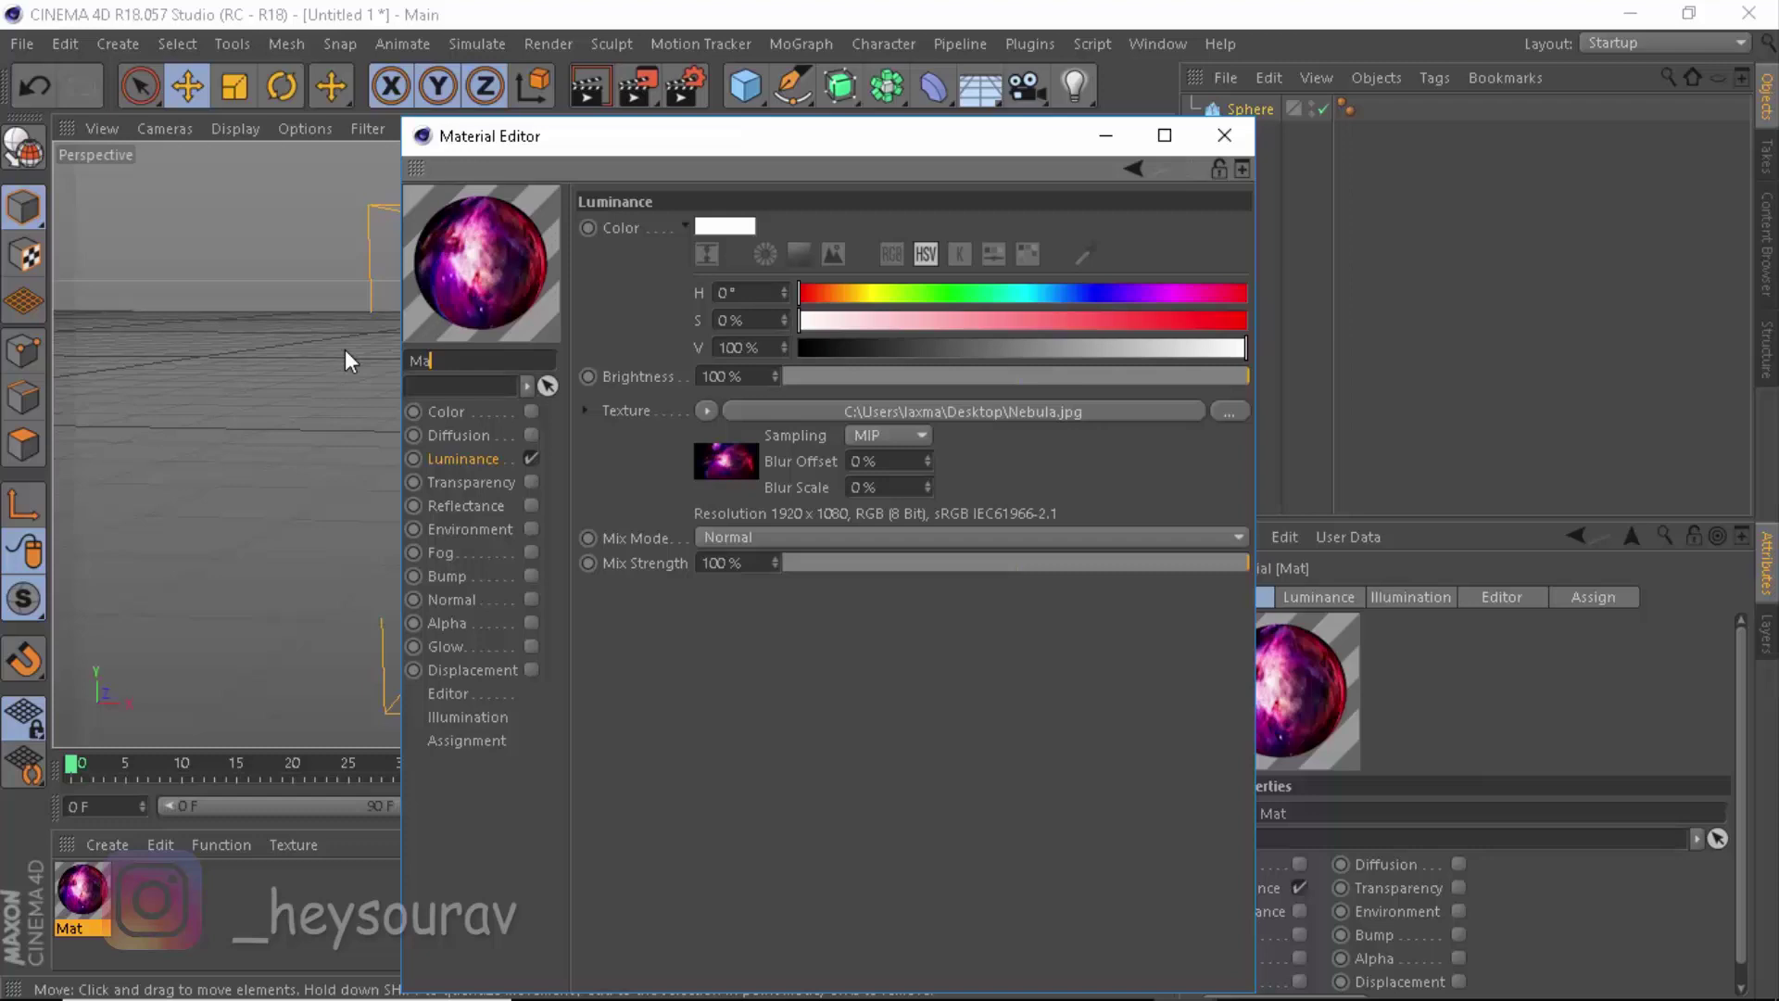
pyautogui.press('Return')
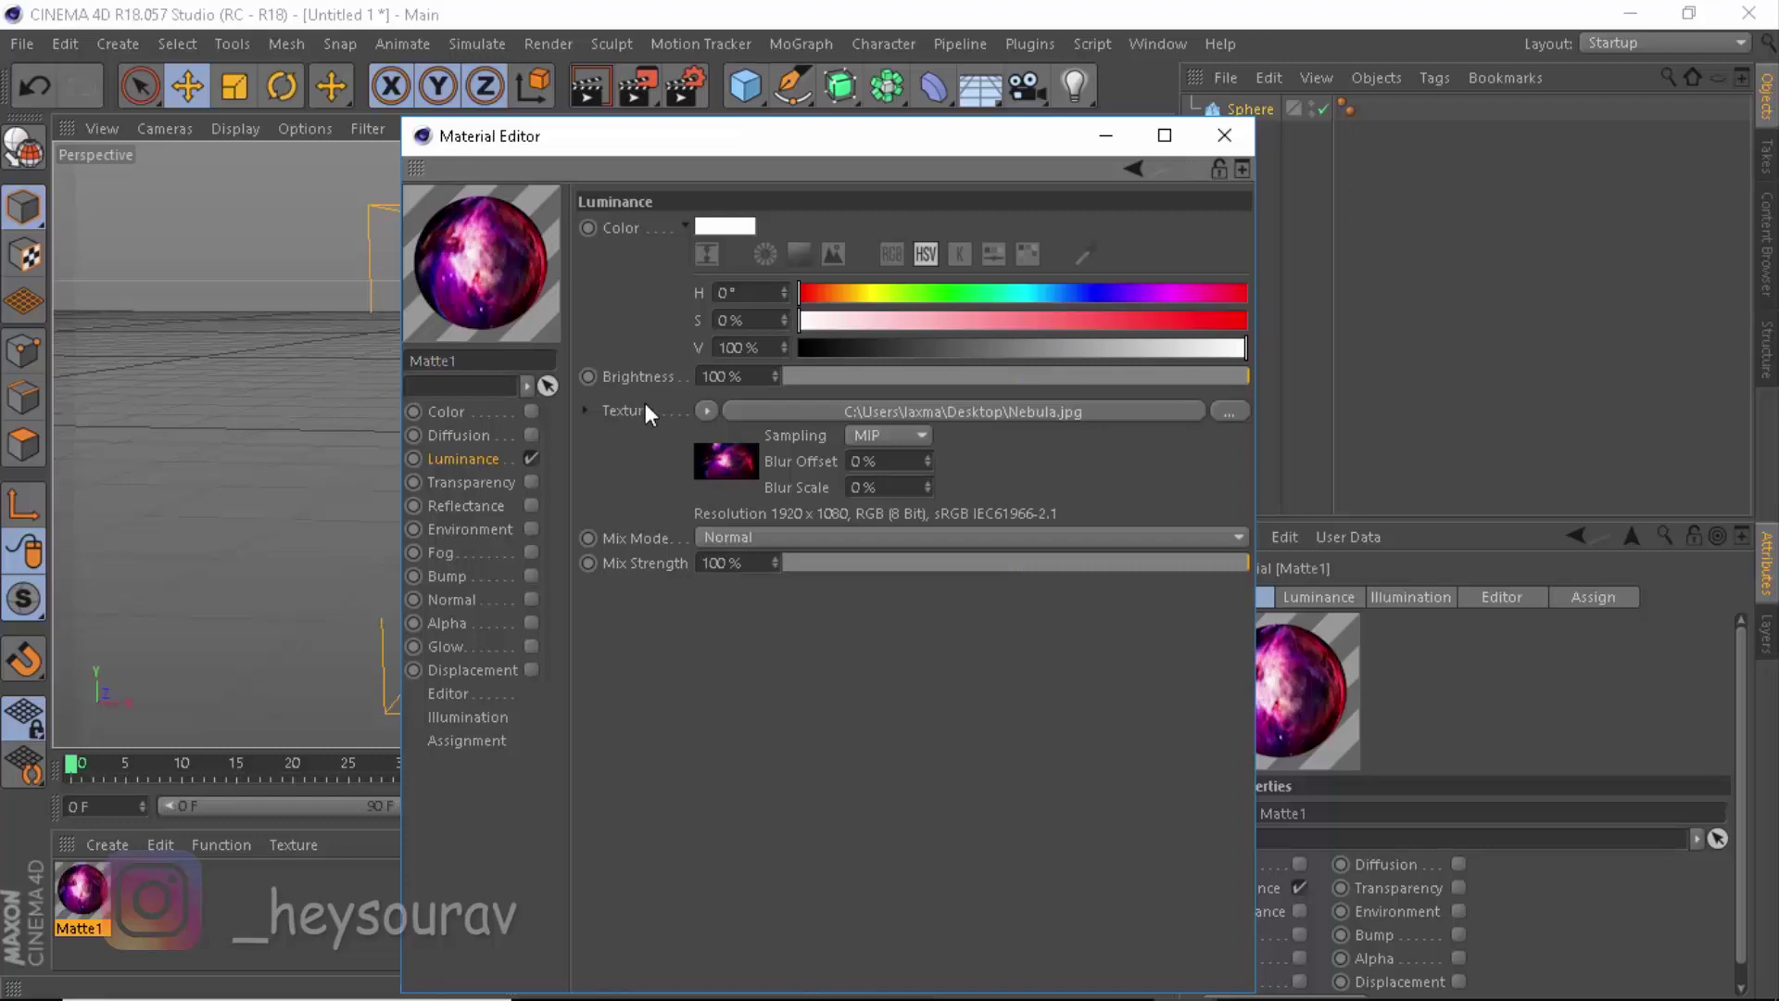
pyautogui.moveTo(726, 461); pyautogui.dragTo(758, 324)
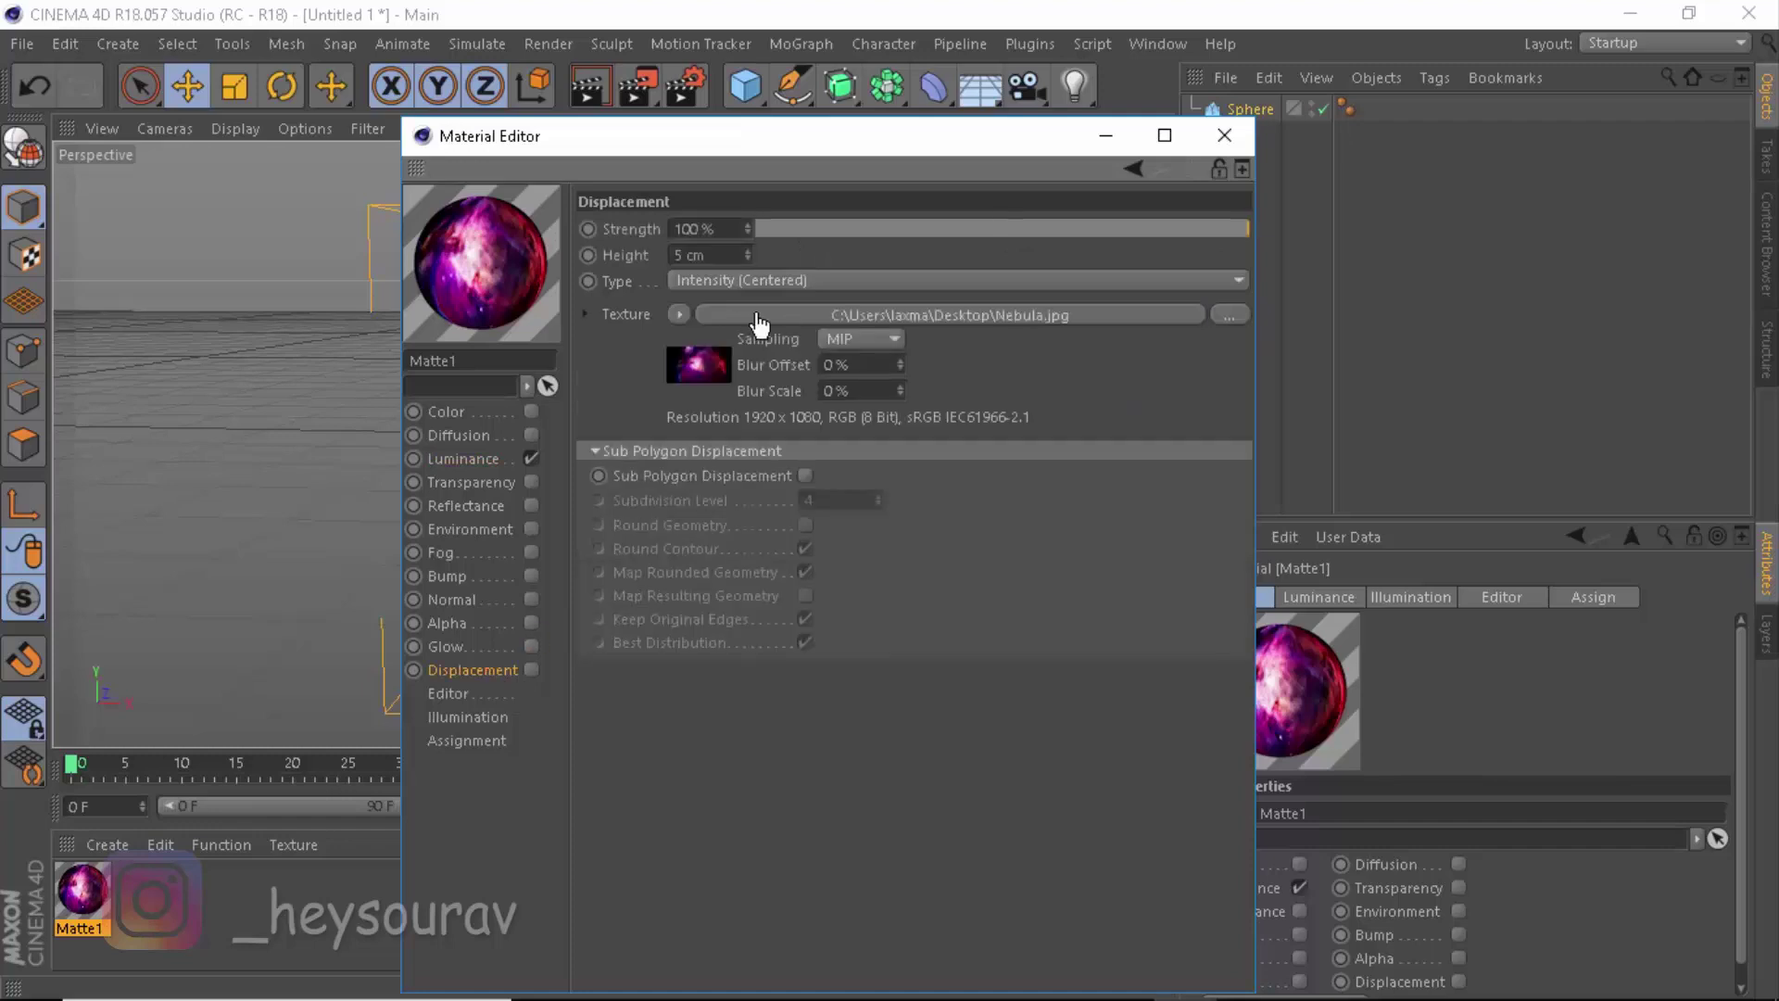
# Enable Displacement with Sub Polygon Displacement, Round Geometry and Subdivision Level 6
pyautogui.click(804, 475)
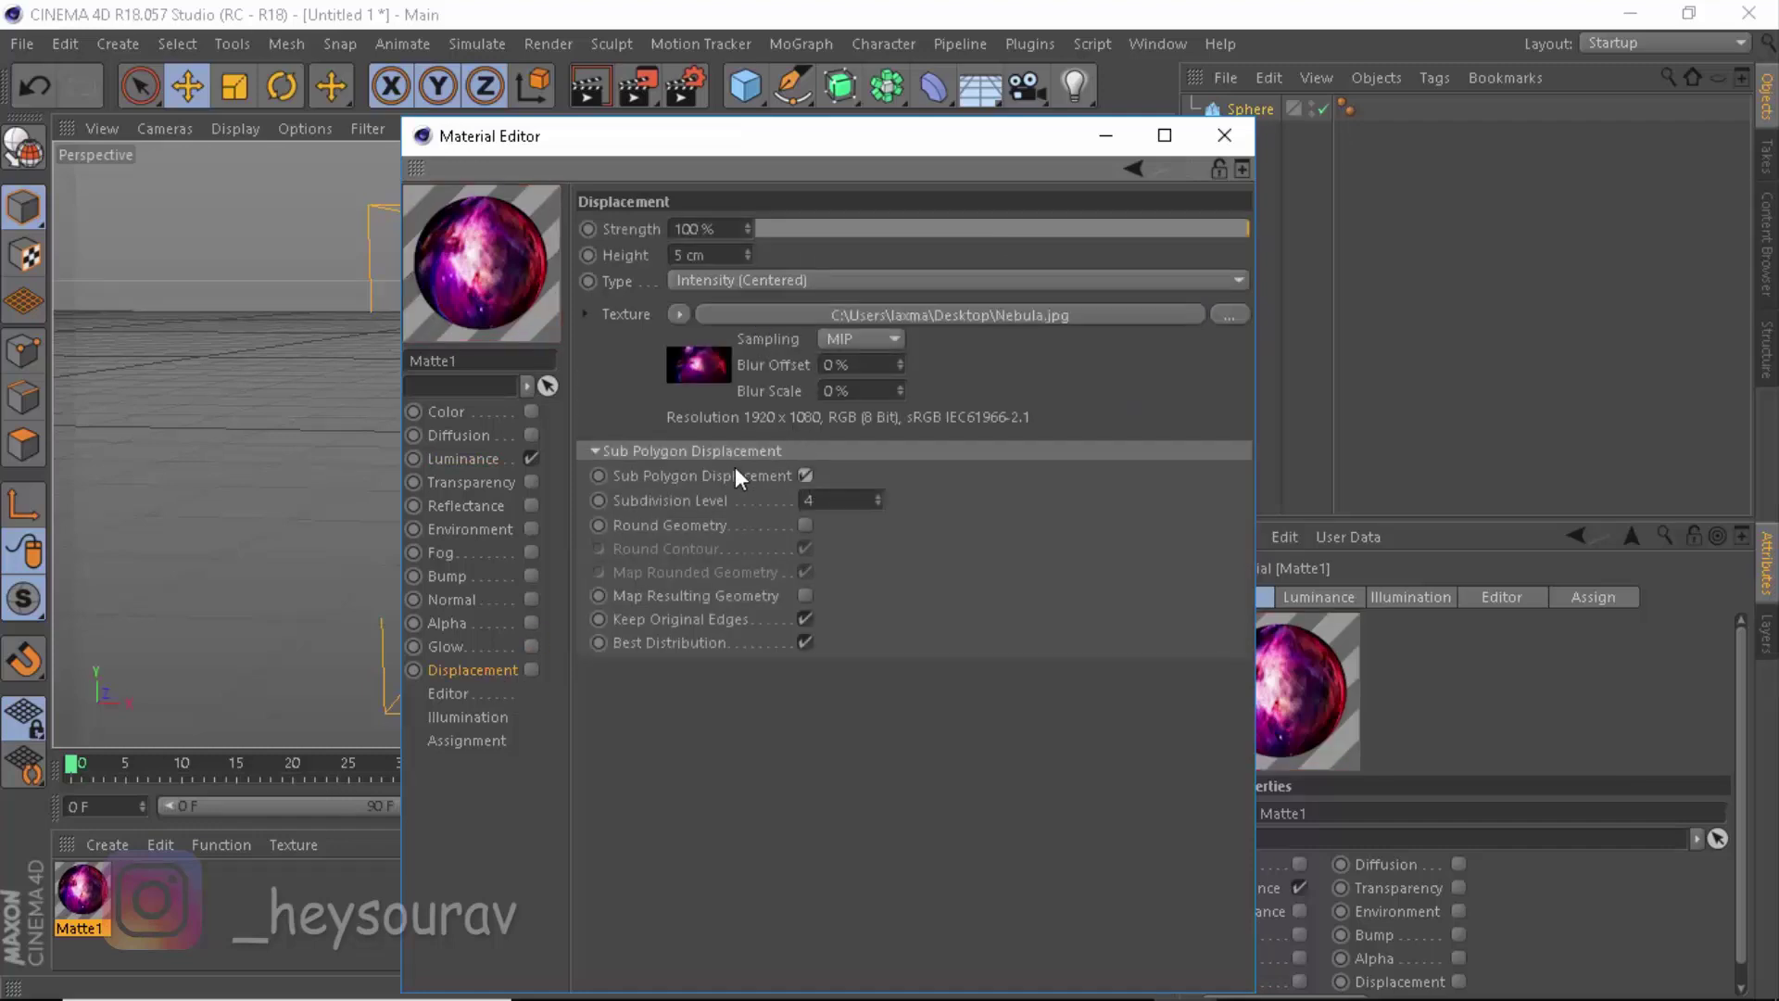
pyautogui.click(805, 525)
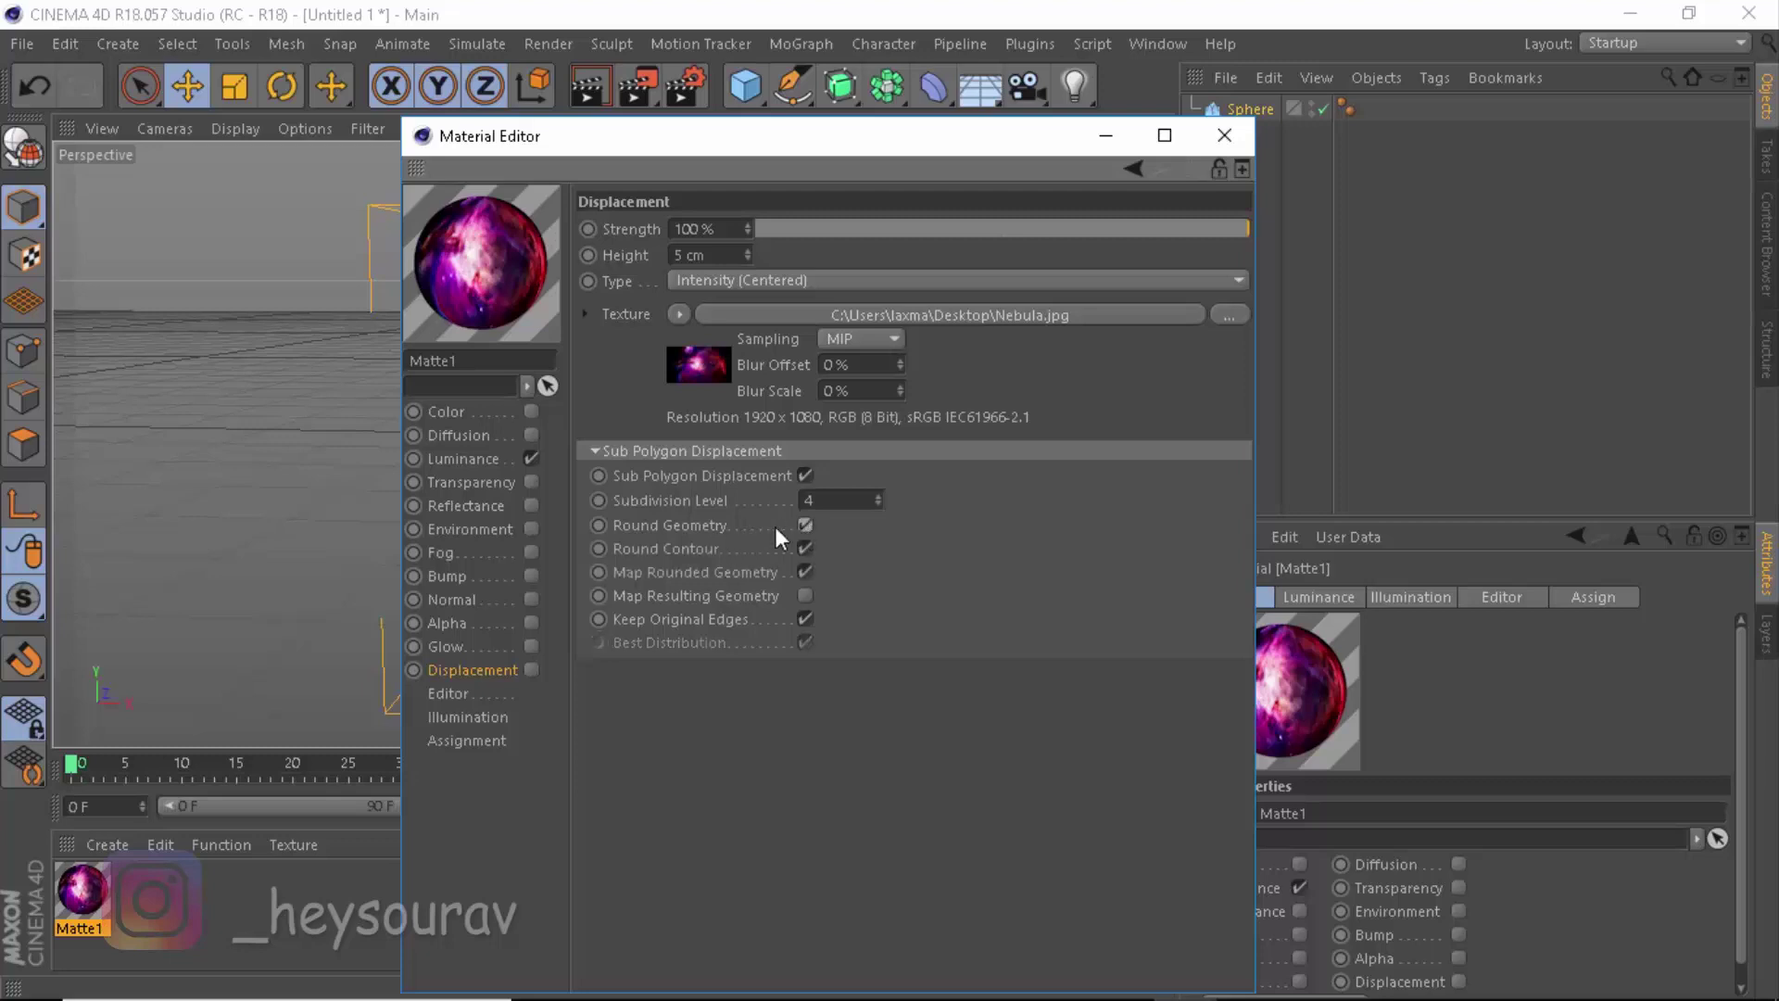
pyautogui.doubleClick(806, 500)
pyautogui.write('6')
pyautogui.doubleClick(871, 500)
pyautogui.write('12')
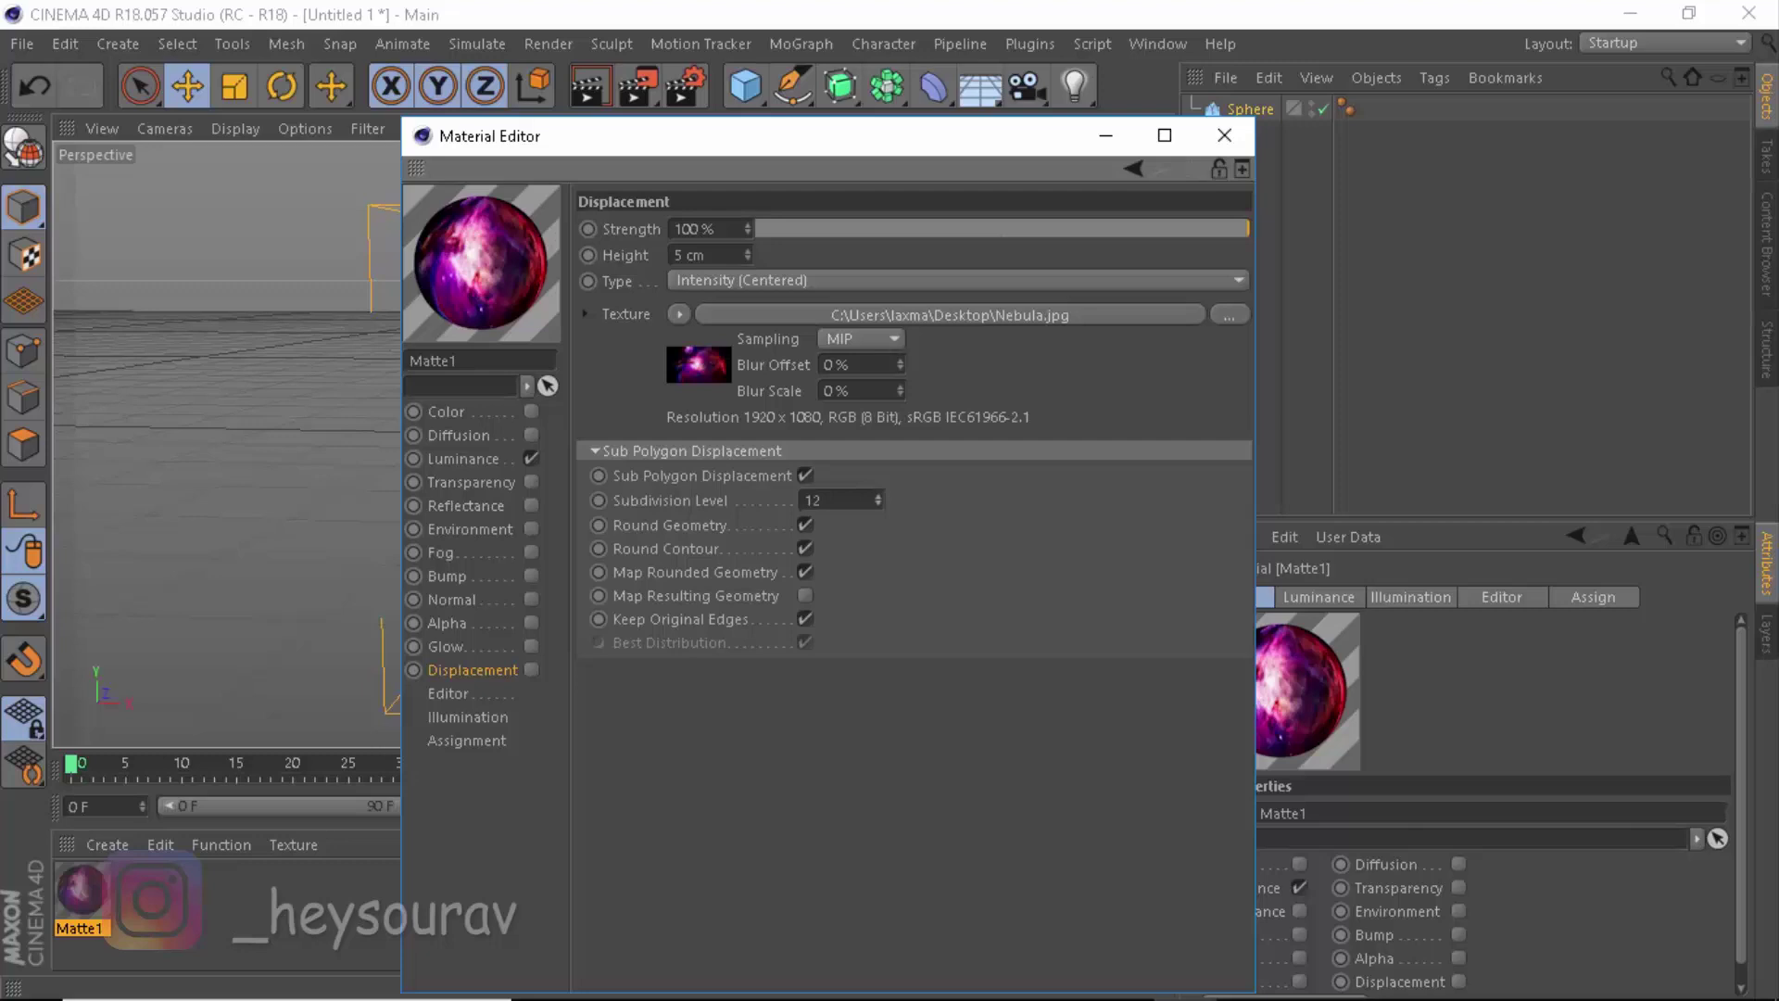
pyautogui.doubleClick(841, 507)
pyautogui.write('6')
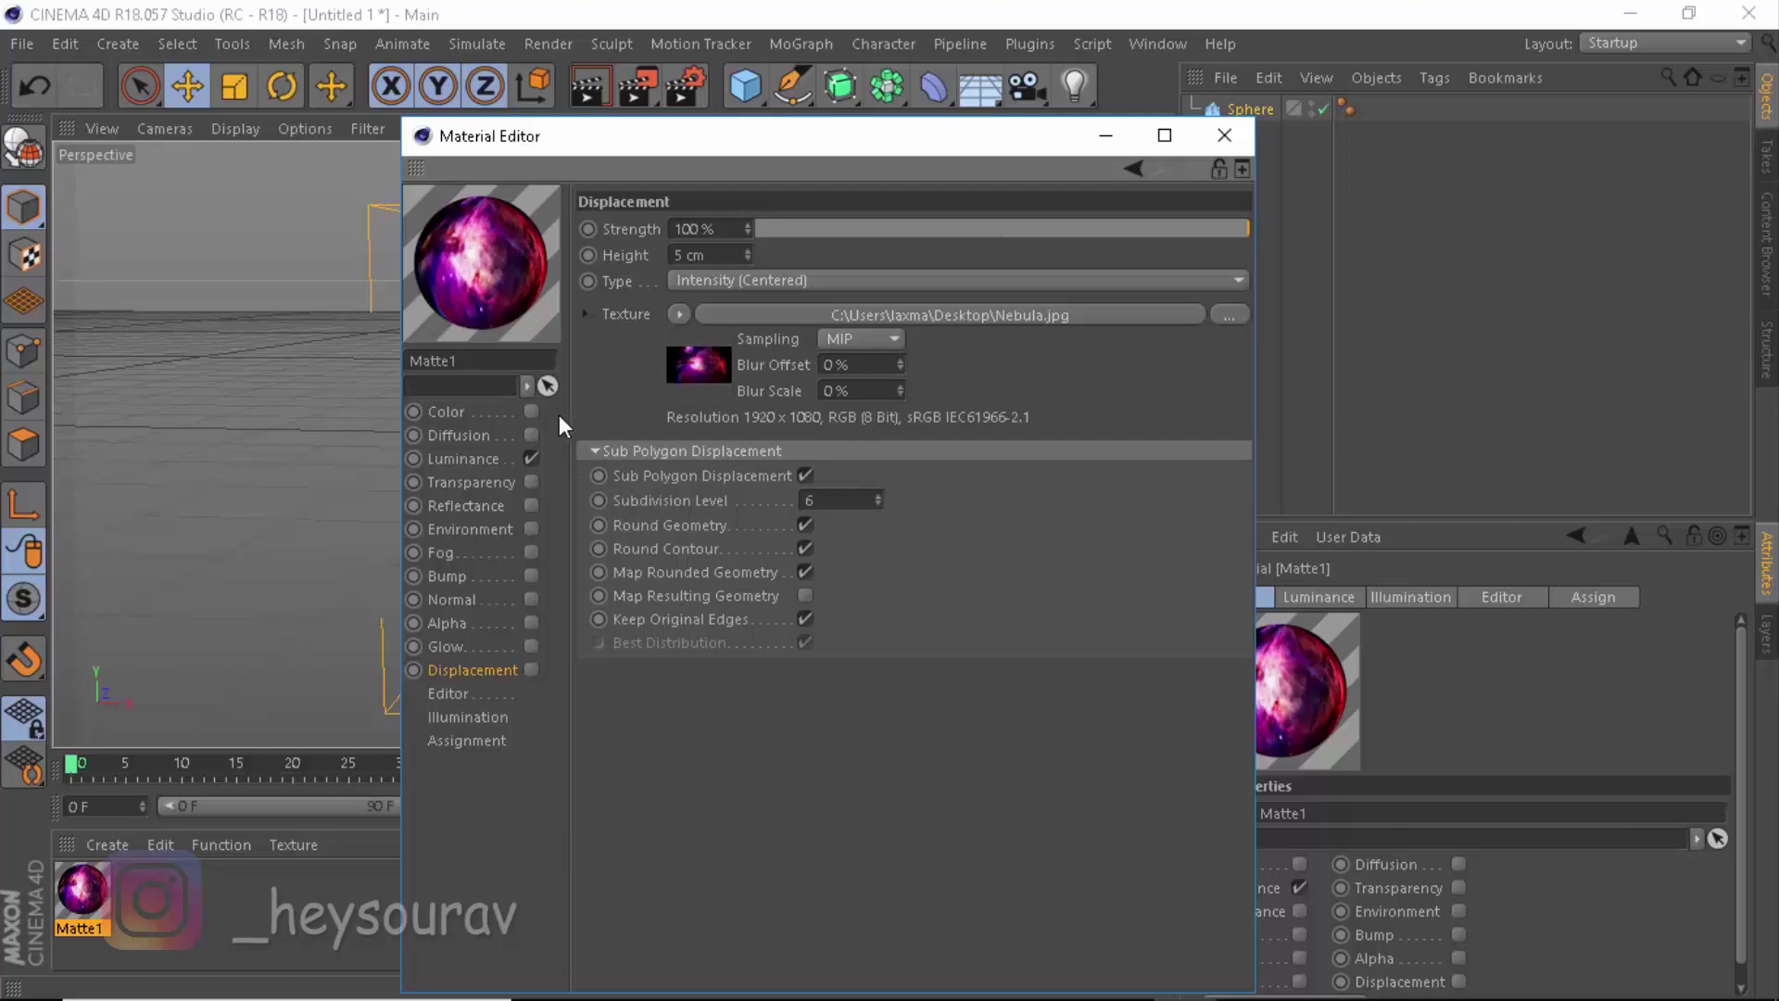
pyautogui.click(531, 670)
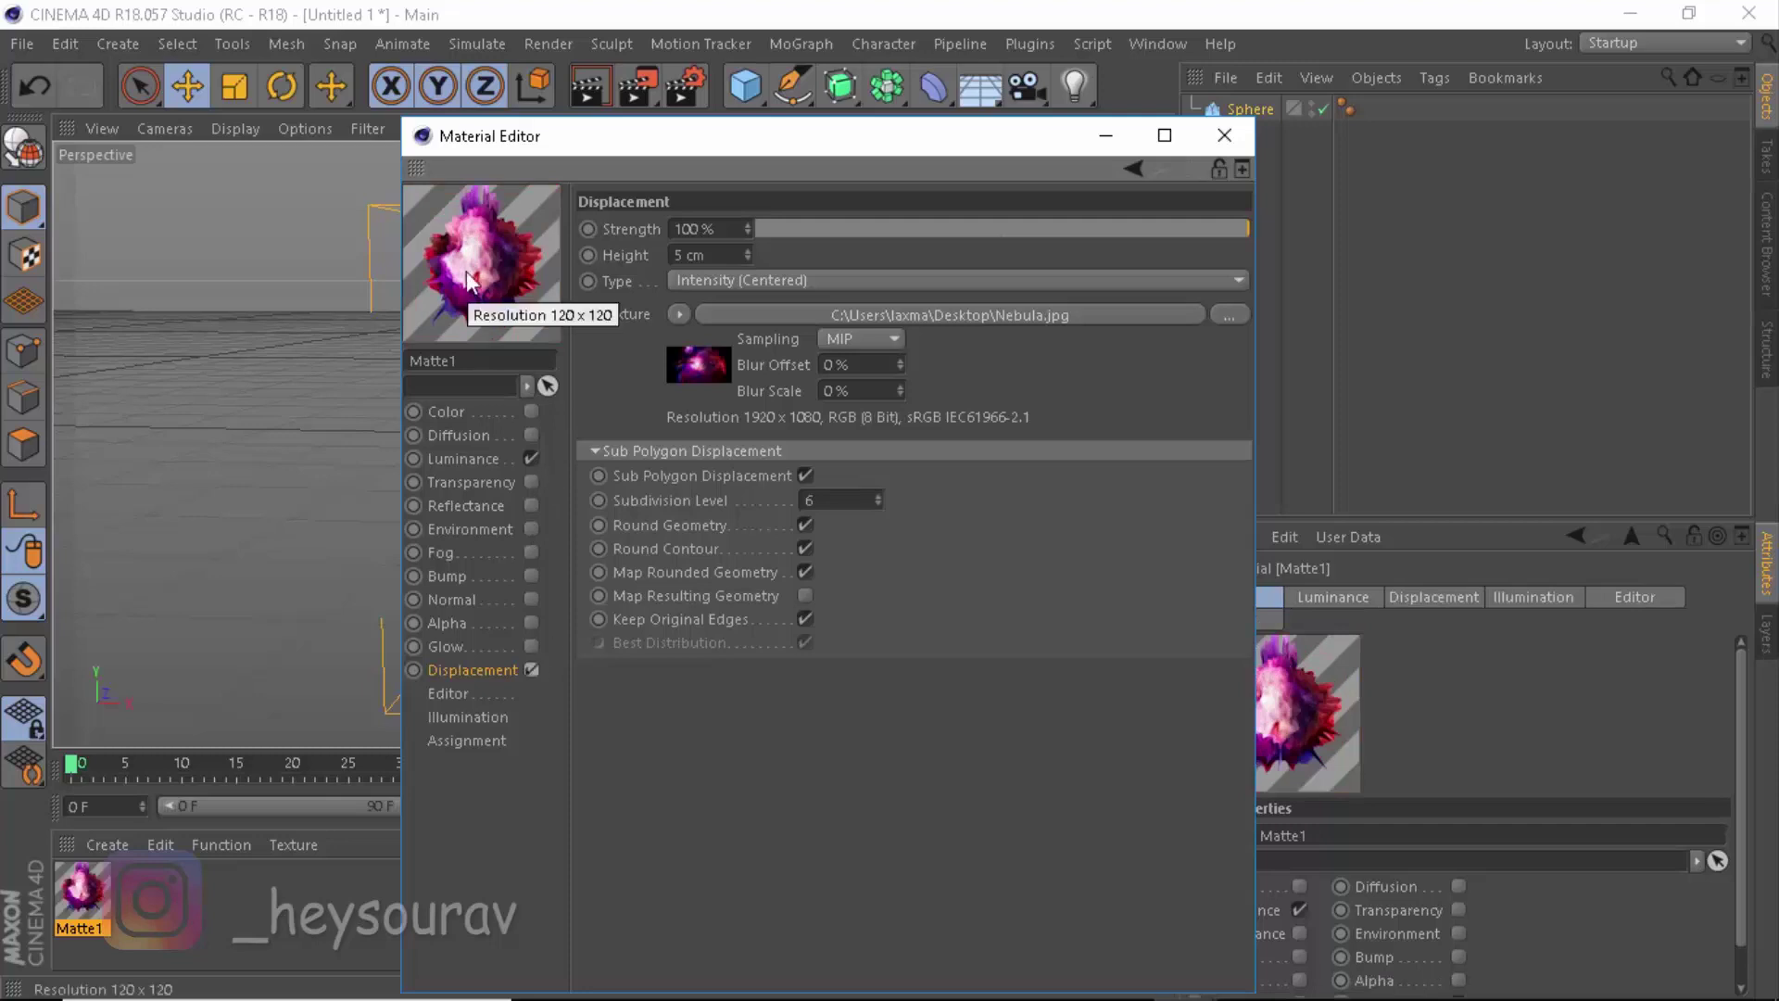
# Apply Matte1 to the sphere and zoom in on it
pyautogui.click(1105, 139)
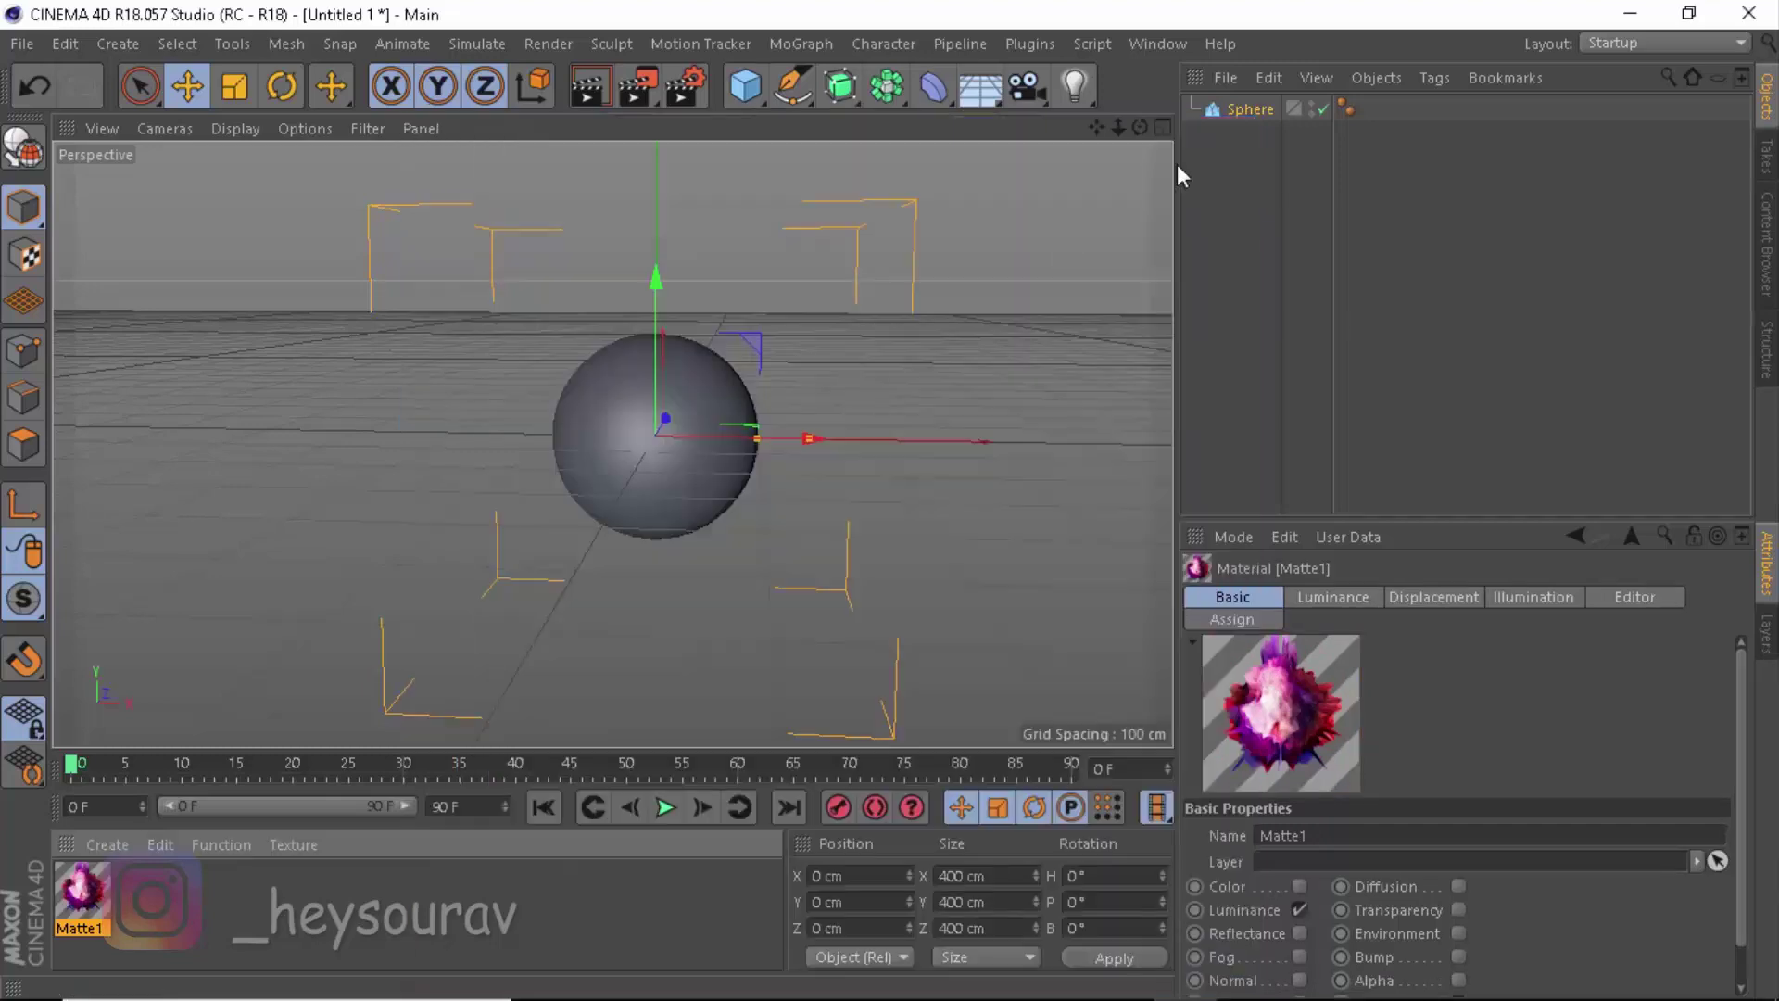
pyautogui.moveTo(115, 885); pyautogui.dragTo(915, 488)
pyautogui.scroll(2, 819, 493)
pyautogui.scroll(2, 820, 493)
pyautogui.scroll(4, 910, 476)
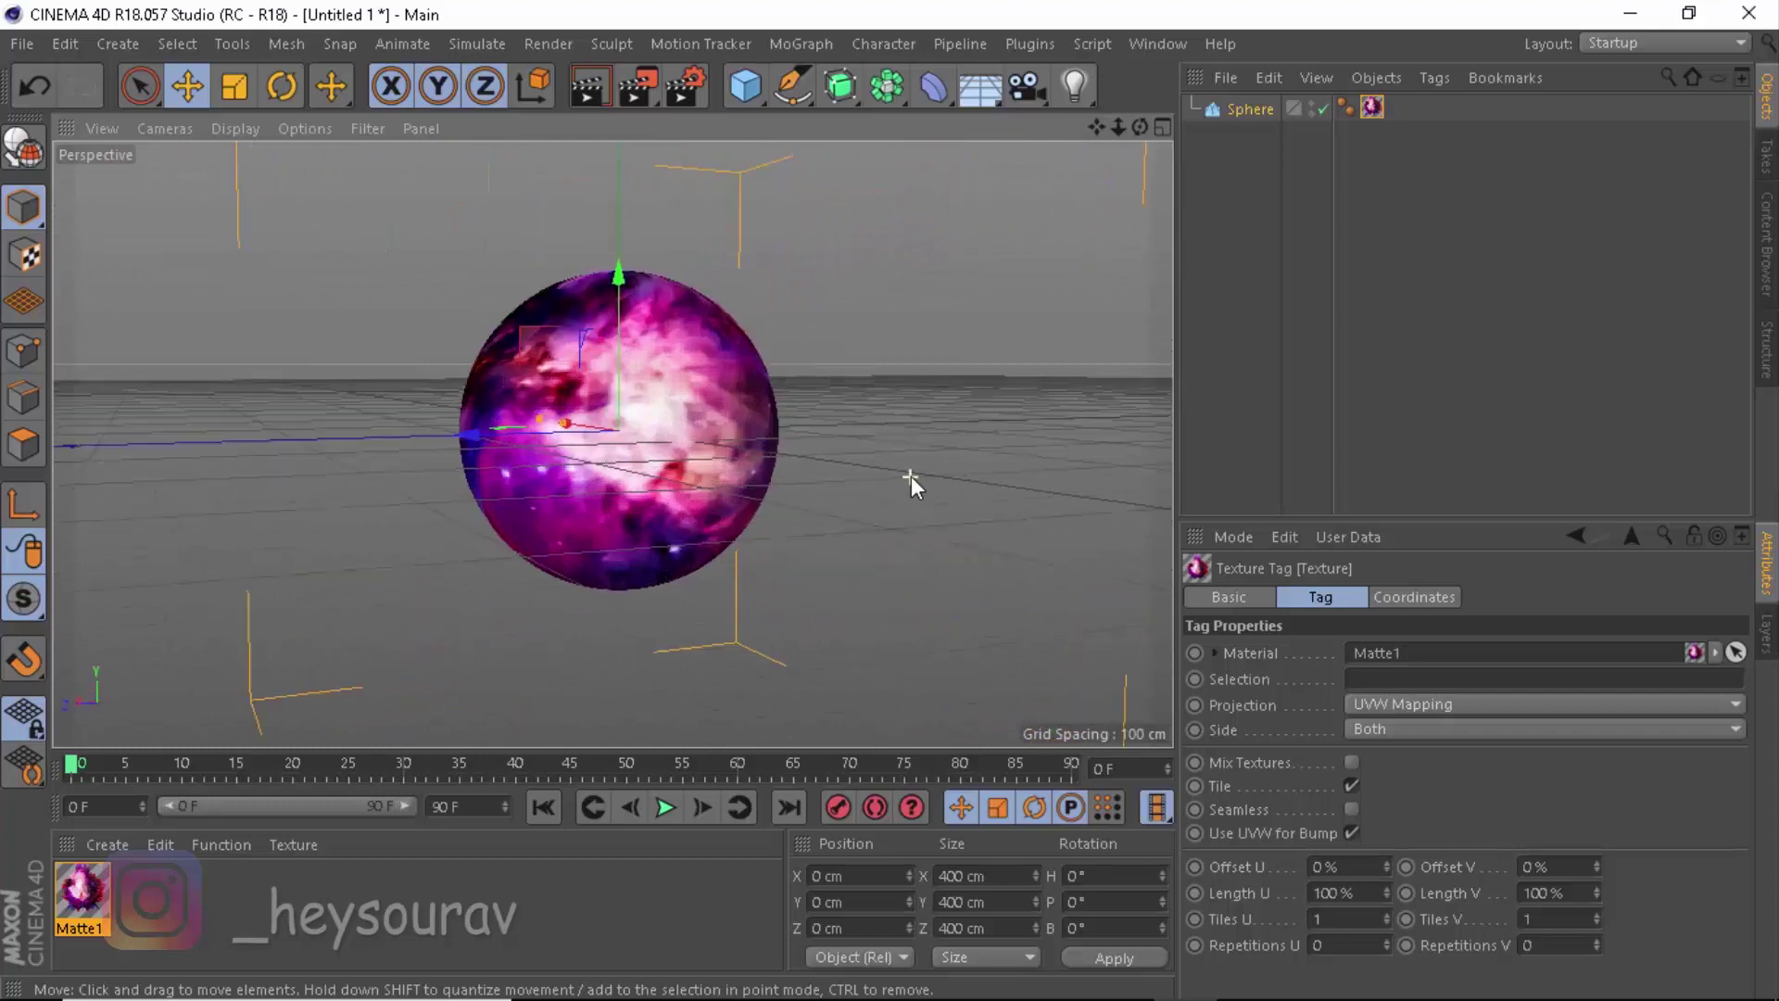
pyautogui.moveTo(1096, 130); pyautogui.dragTo(943, 290)
pyautogui.click(895, 343)
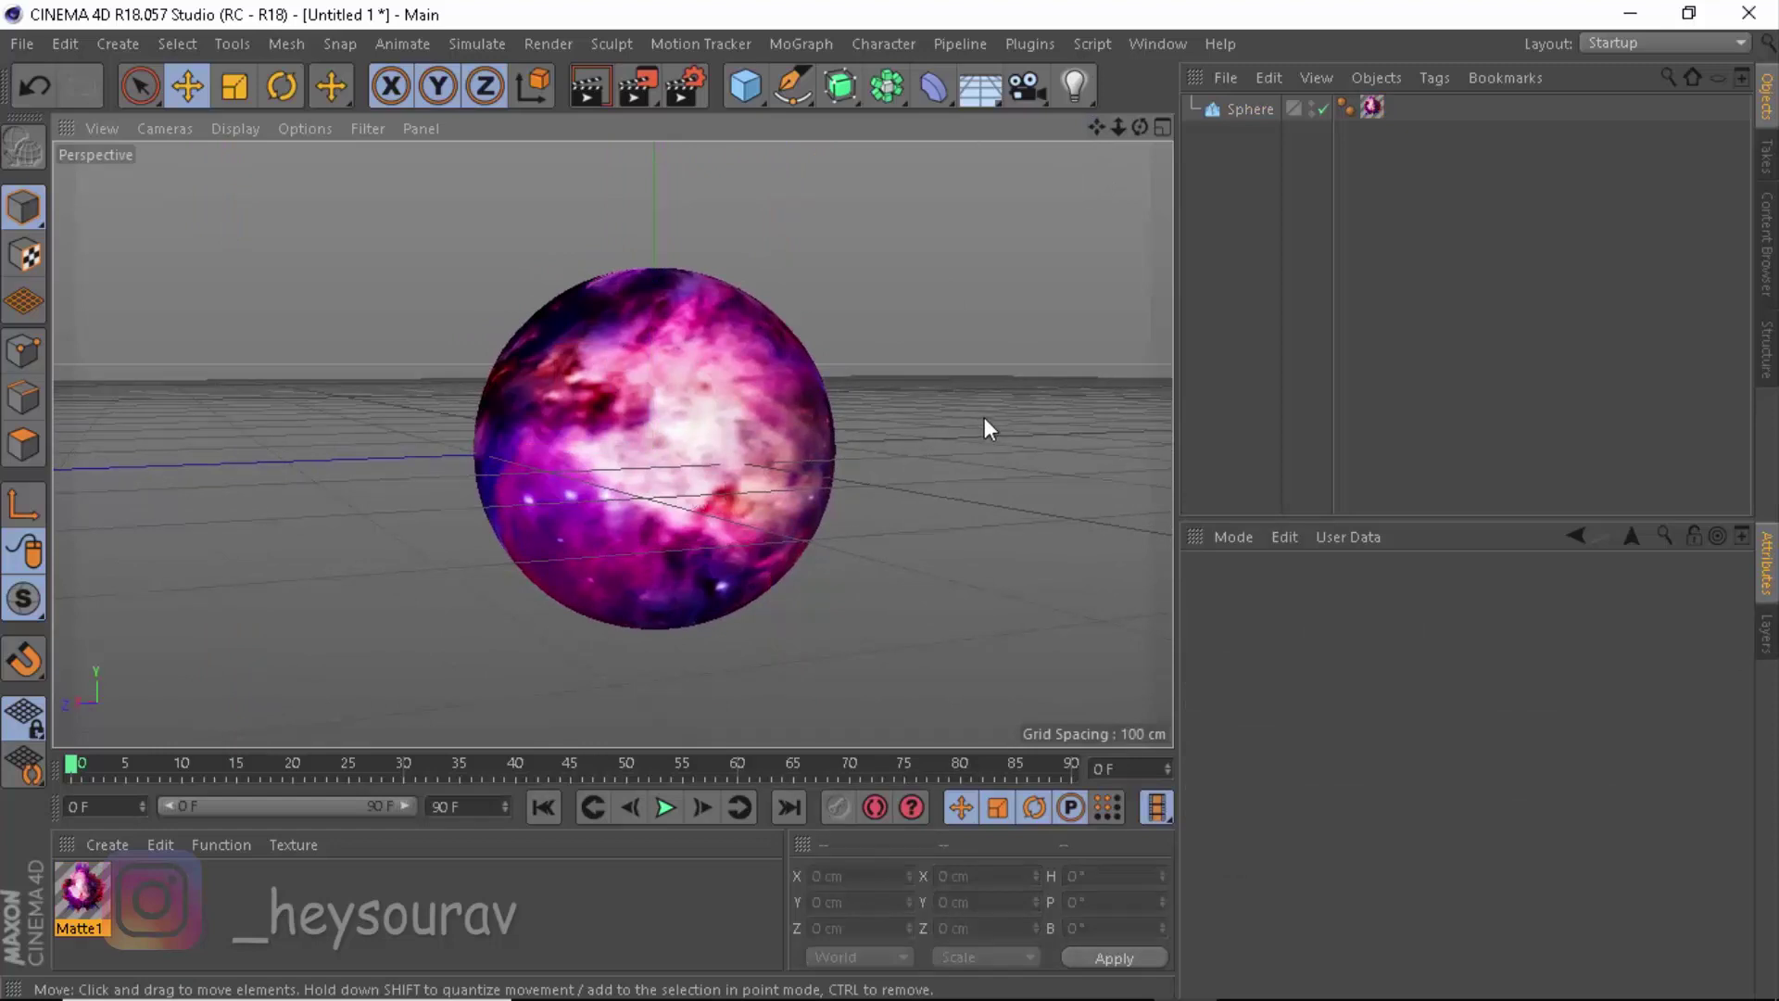
# Render a viewport preview showing the spiky displacement, then clear it
pyautogui.hotkey('ctrl', 'r')
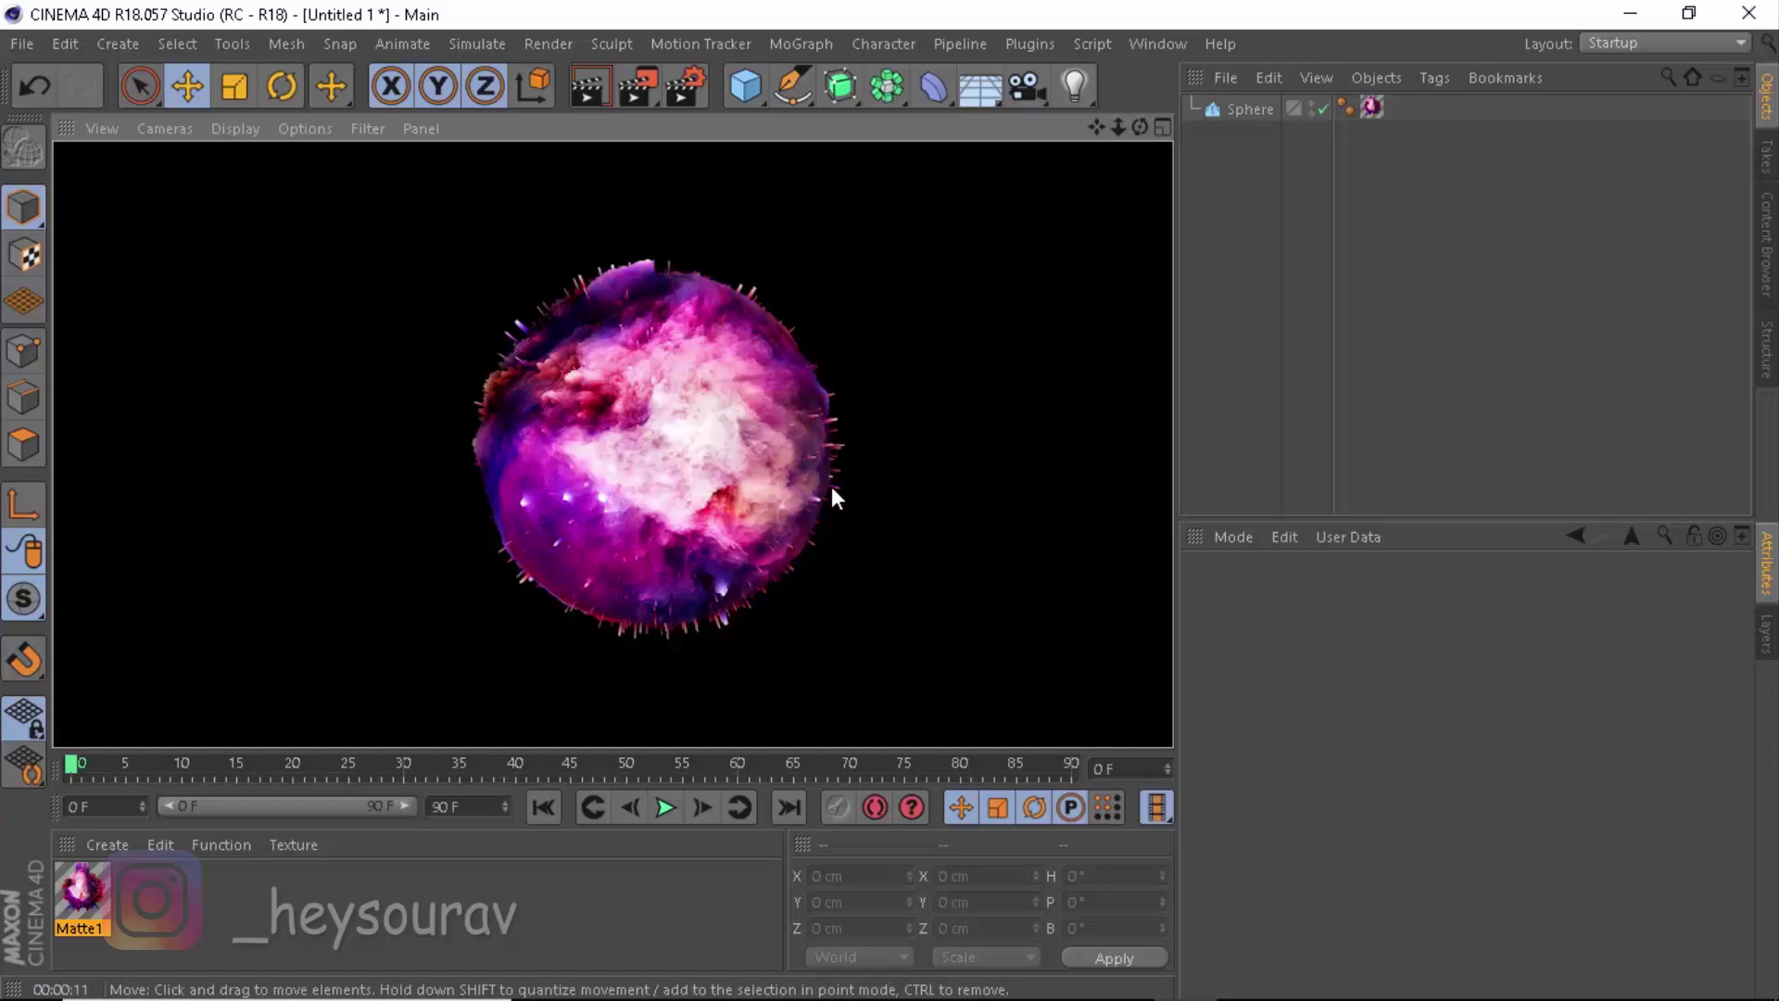
pyautogui.click(877, 469)
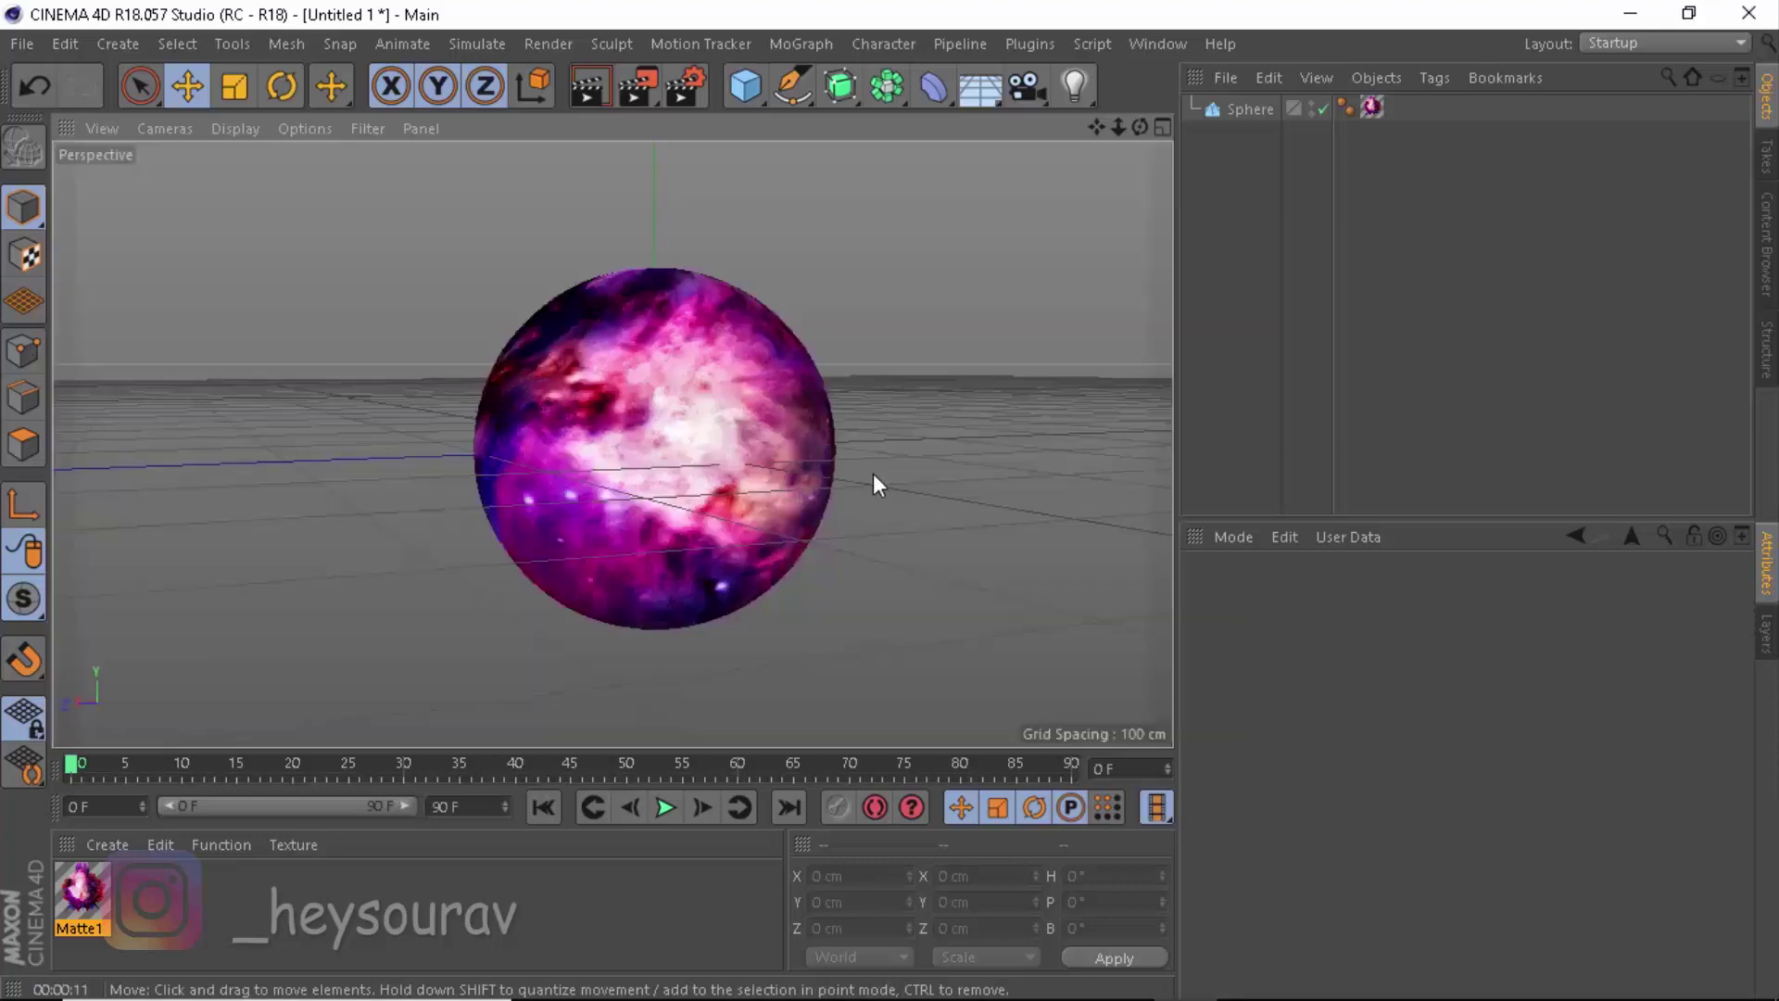
pyautogui.click(693, 526)
pyautogui.click(886, 412)
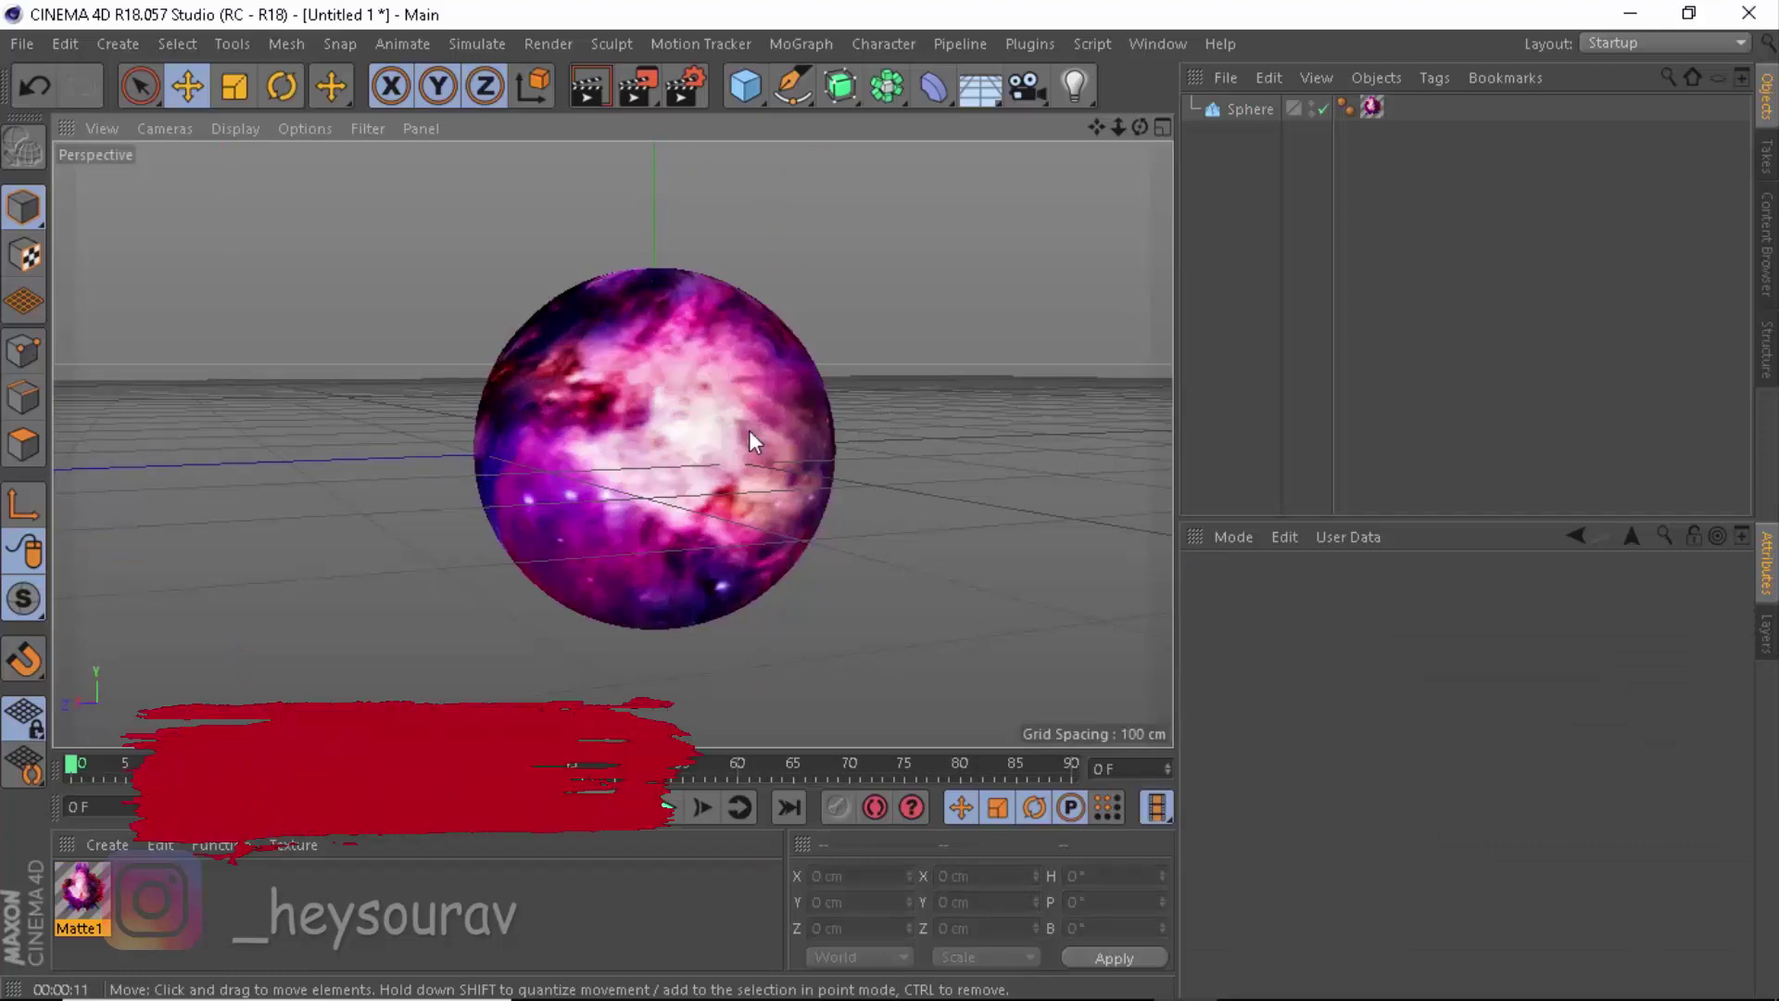
# Set Matte1's Displacement Height to 500 cm
pyautogui.doubleClick(82, 891)
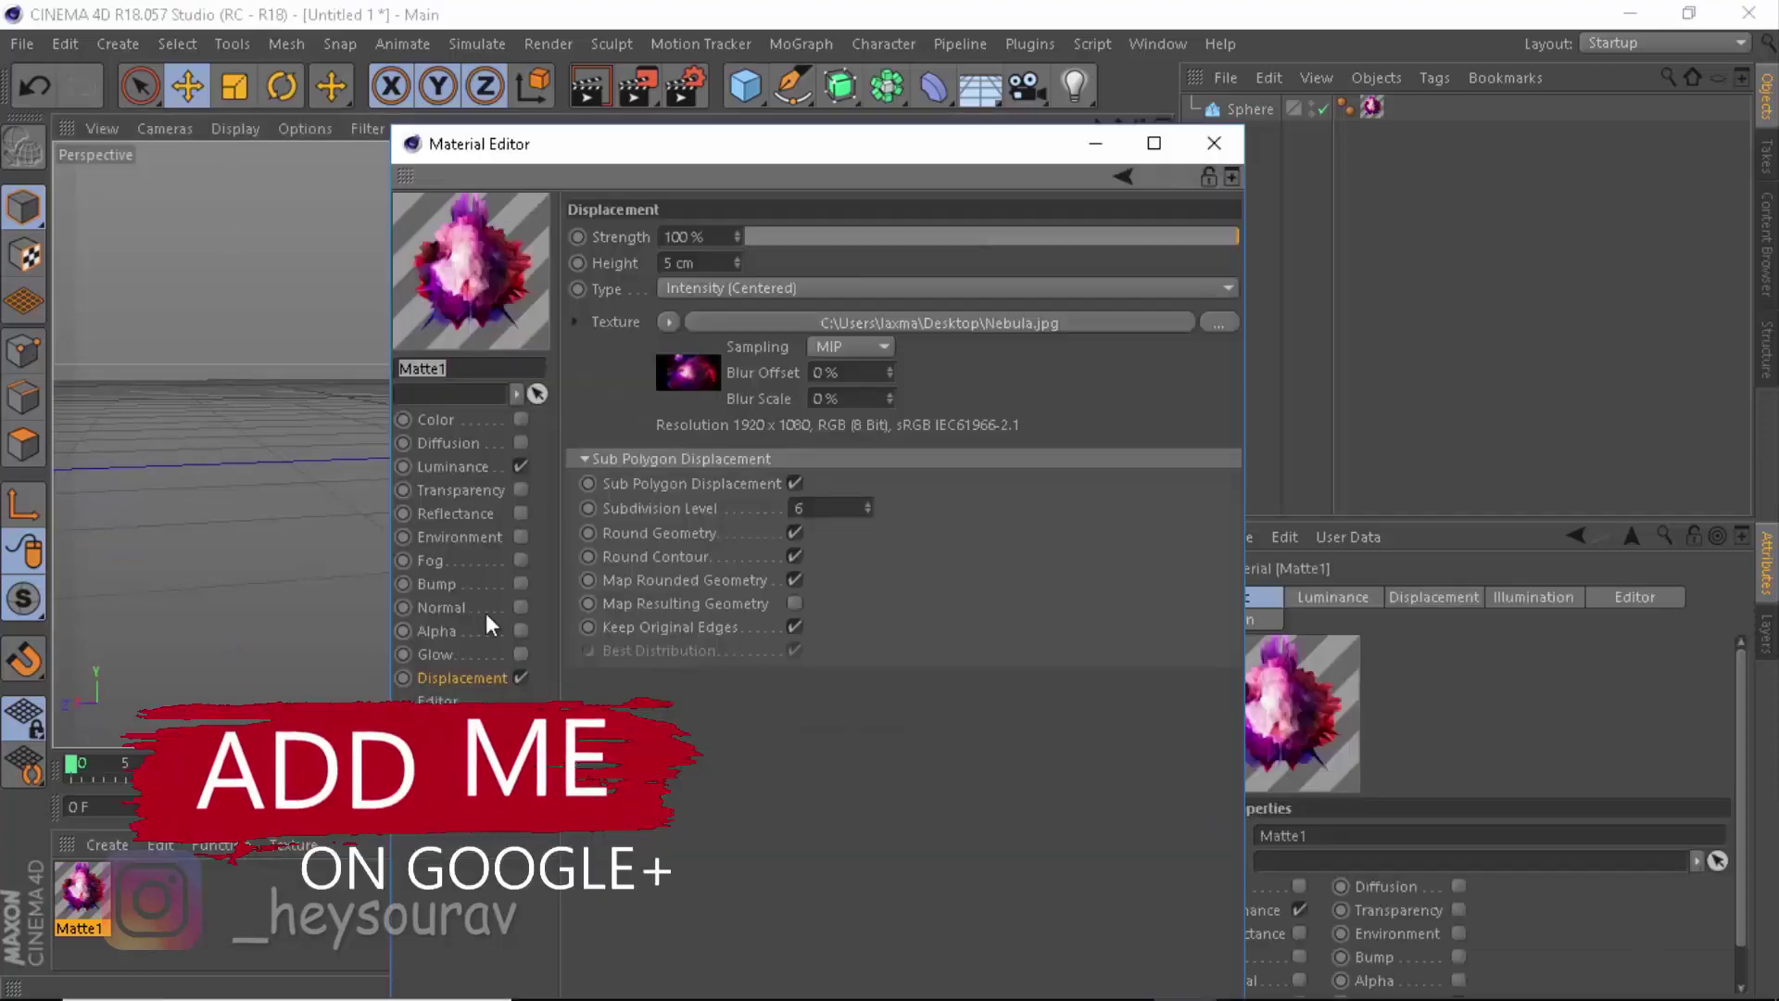
pyautogui.moveTo(706, 271); pyautogui.dragTo(627, 273)
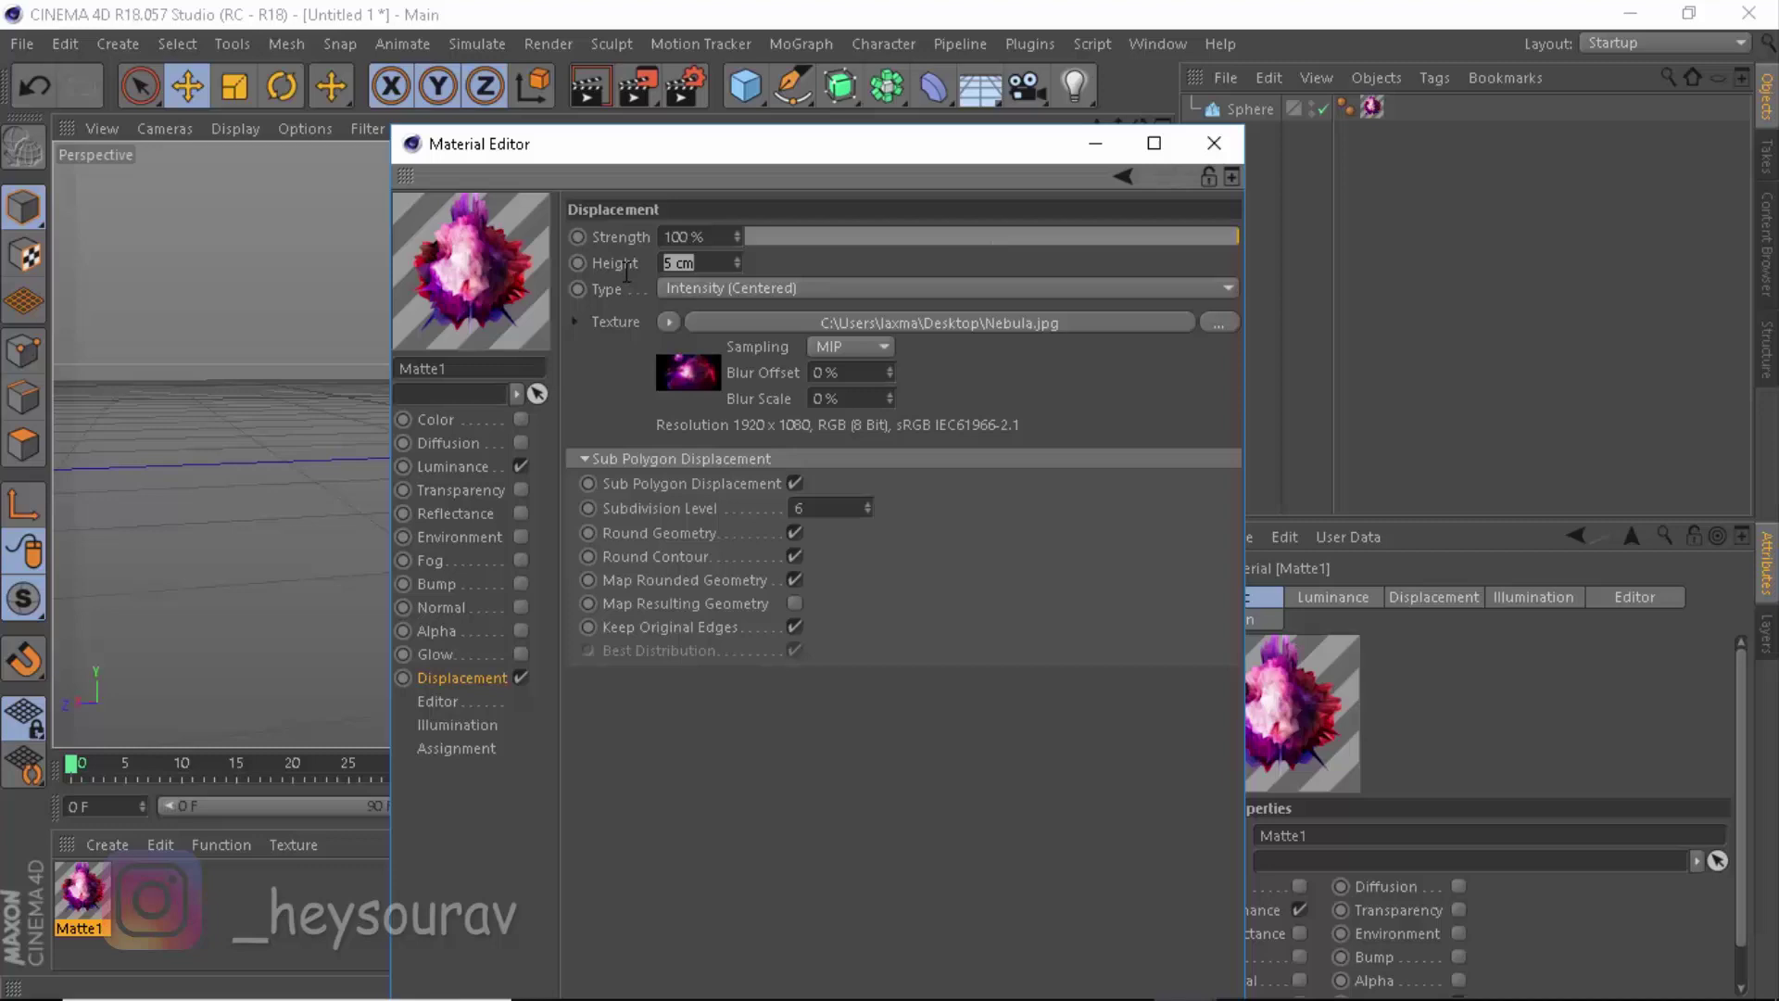
pyautogui.write('500')
pyautogui.press('Return')
# Enable Glow with 20% inner strength, 50% outer strength and frequency 0
pyautogui.click(521, 654)
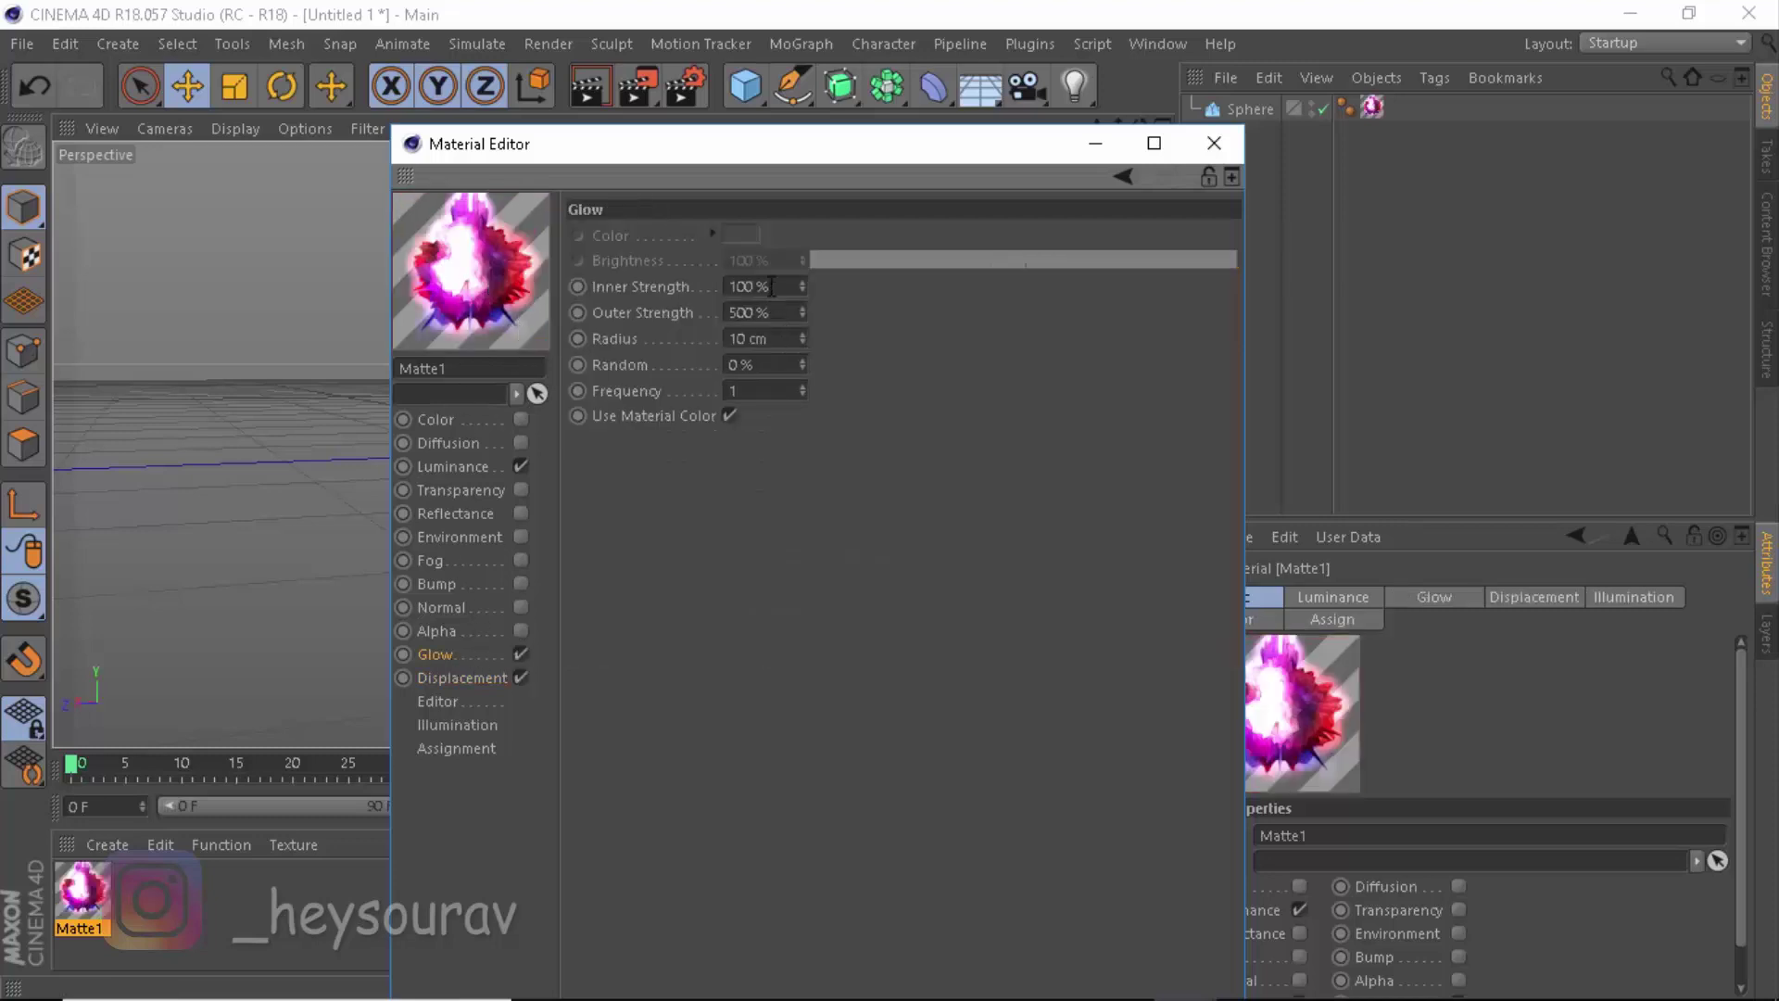
pyautogui.moveTo(773, 286); pyautogui.dragTo(656, 280)
pyautogui.write('20')
pyautogui.press('Tab')
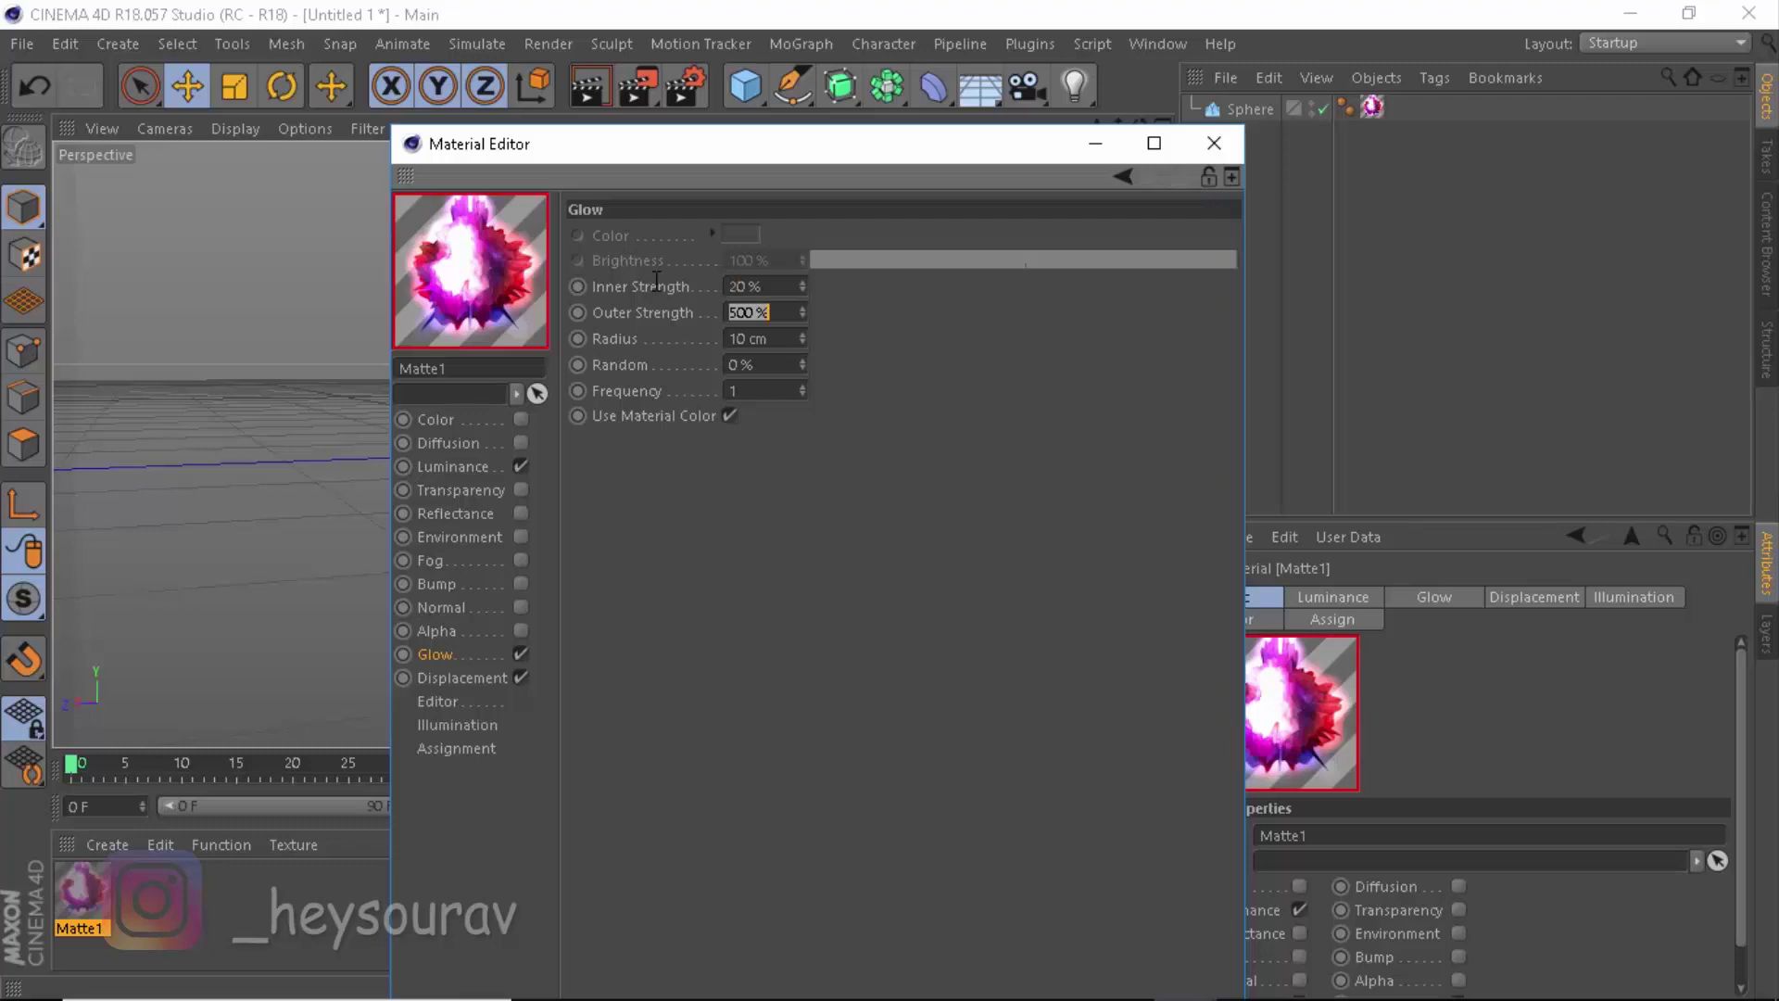
pyautogui.press('BackSpace')
pyautogui.write('50')
pyautogui.press('Return')
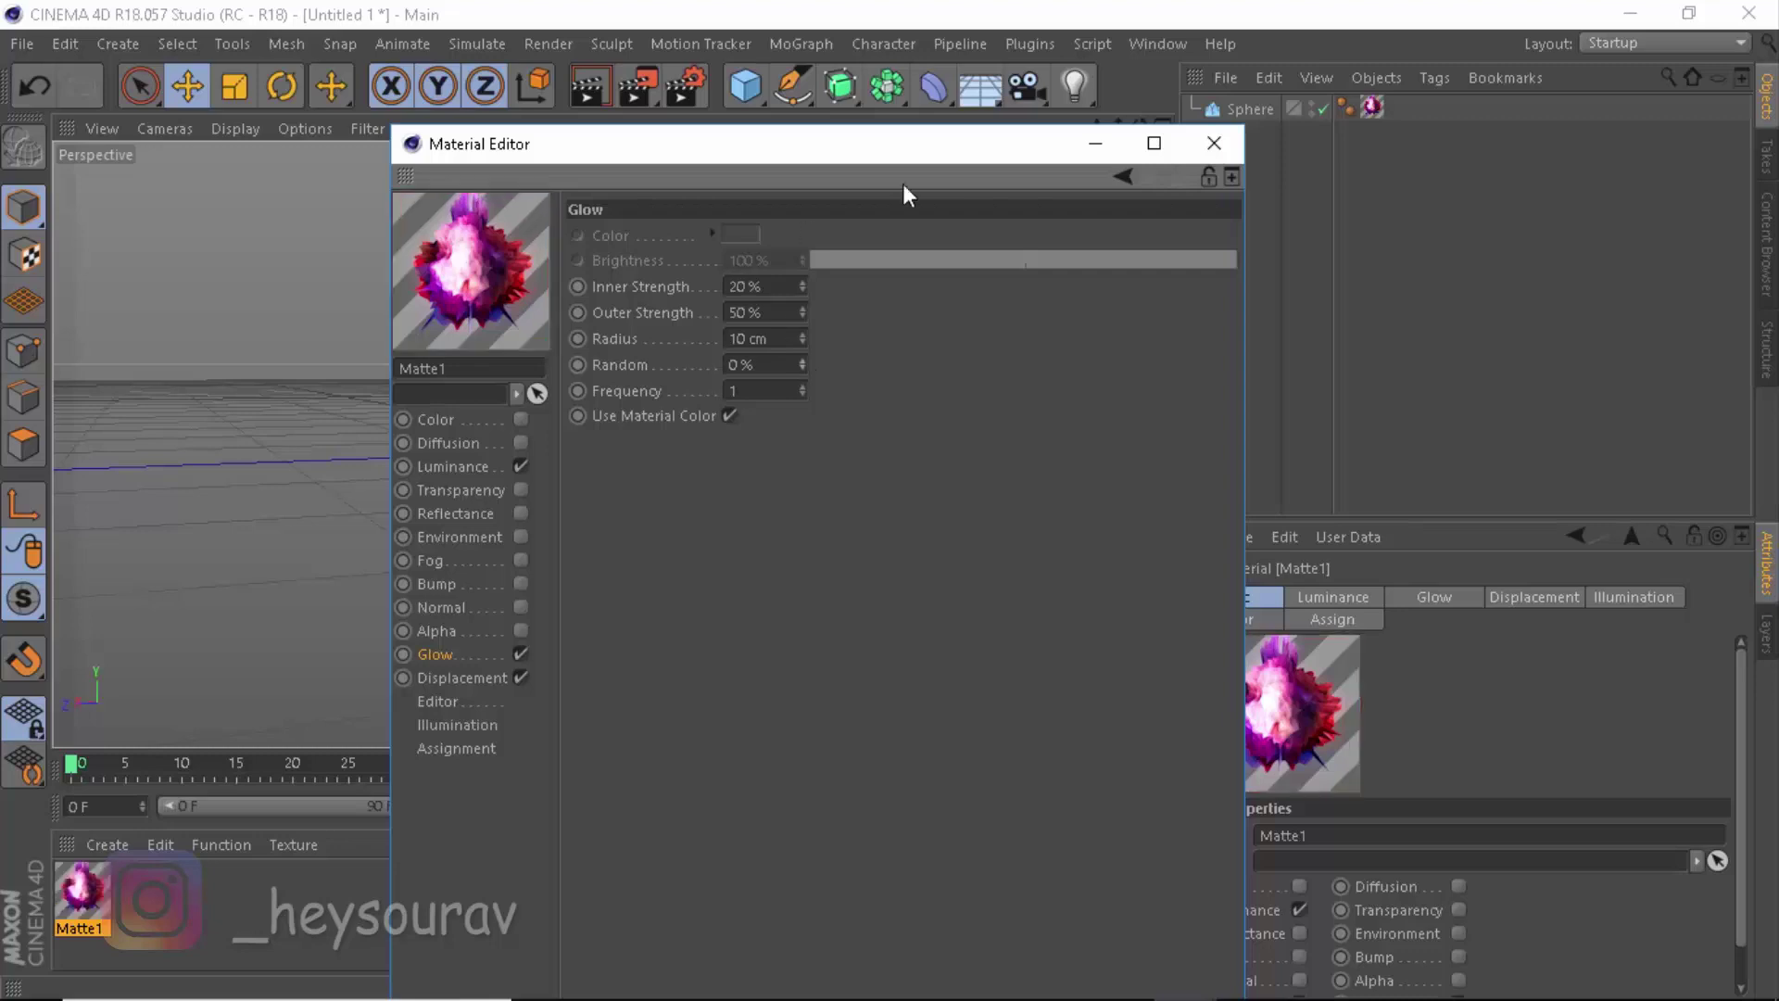
pyautogui.moveTo(801, 390); pyautogui.dragTo(803, 348)
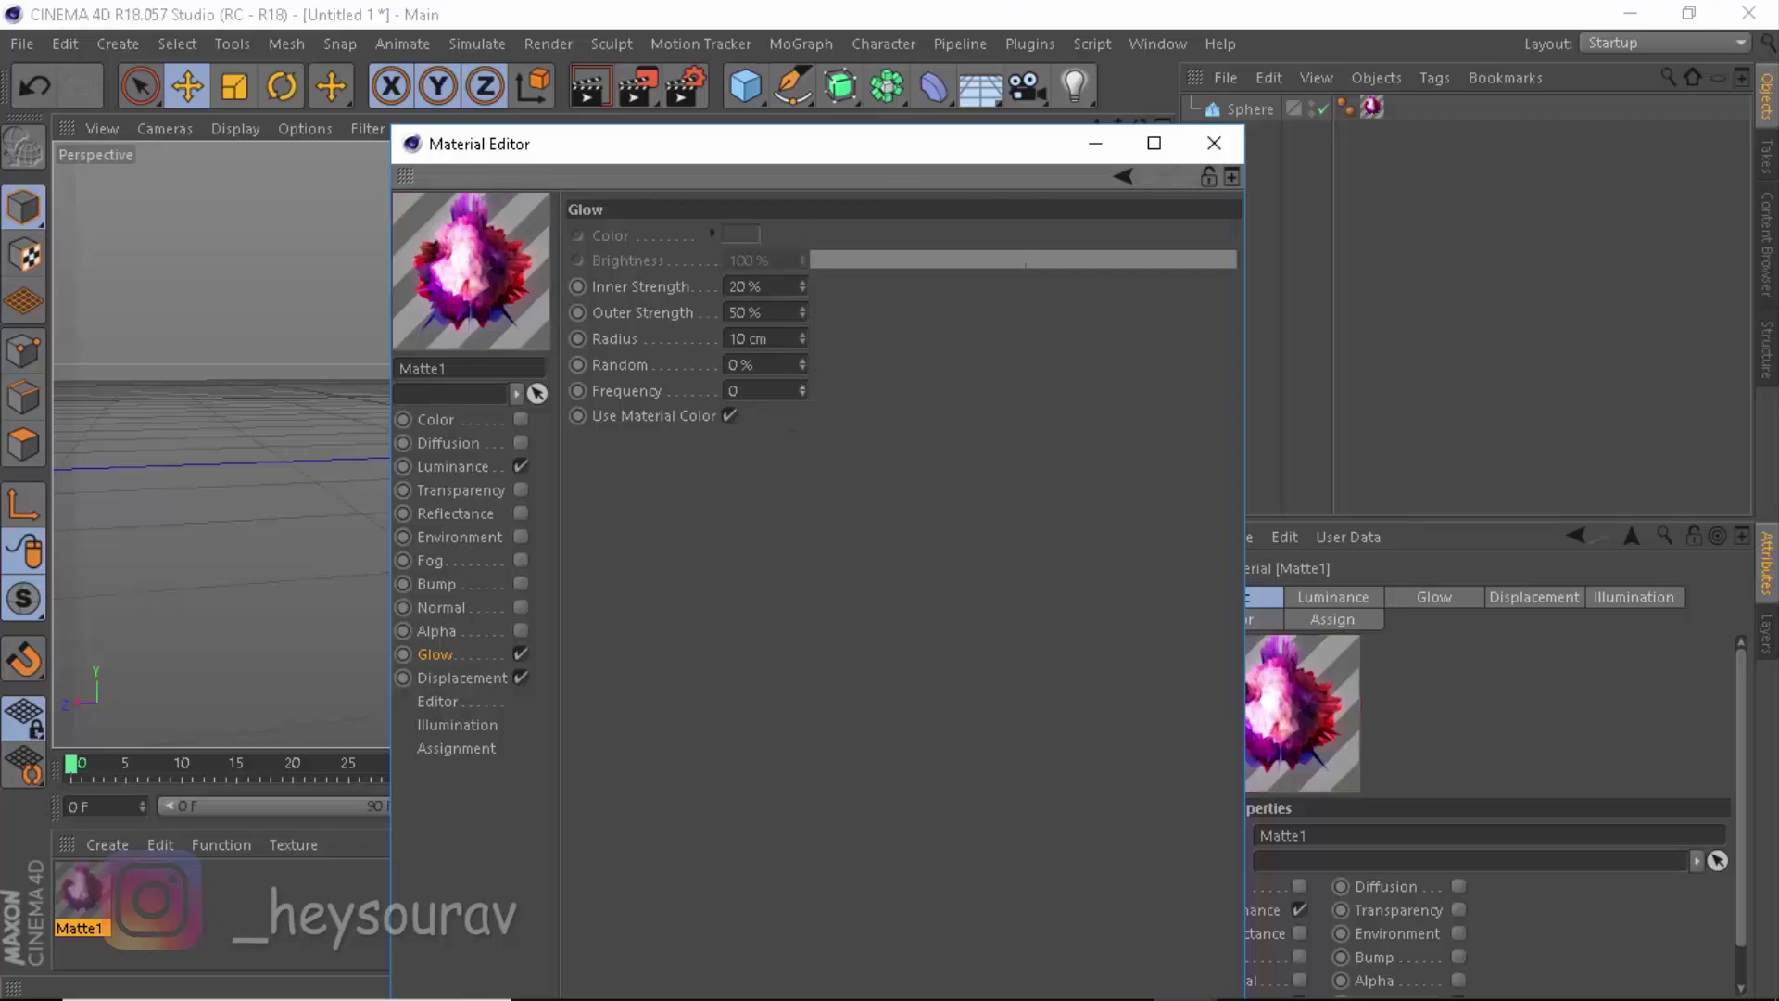
# Check the sphere's texture tag, render the viewport, then reopen Matte1's settings
pyautogui.click(1214, 143)
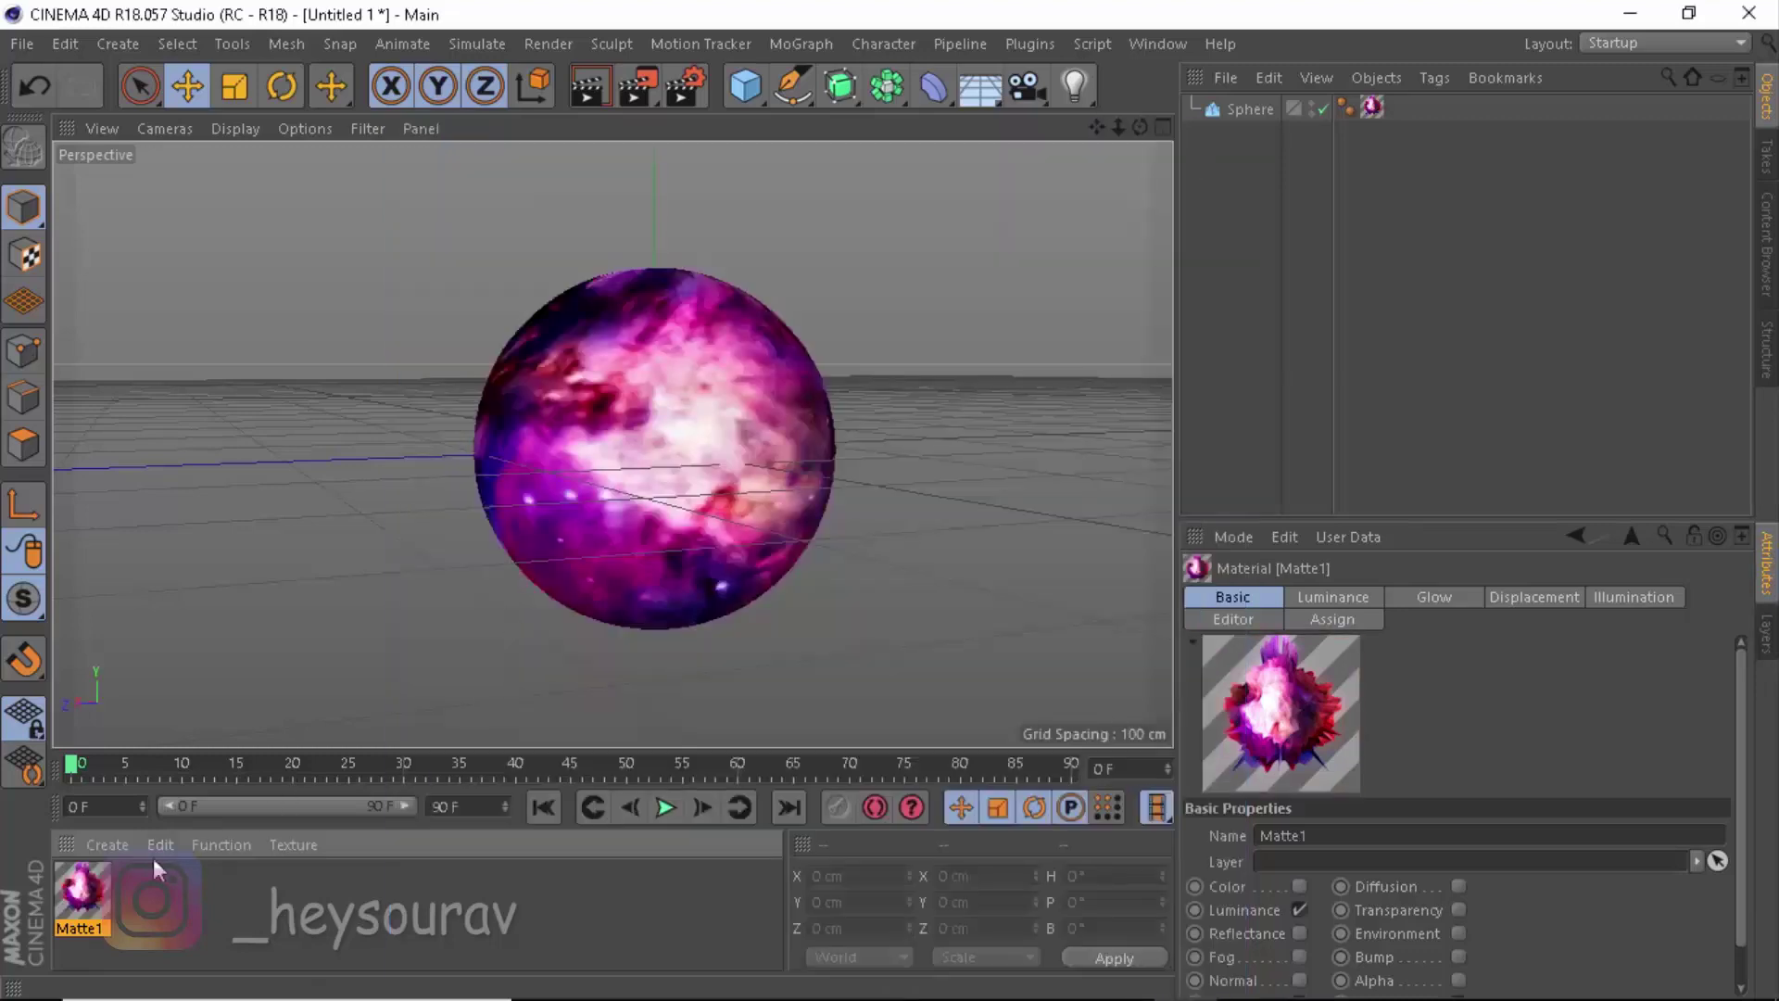
pyautogui.click(1372, 108)
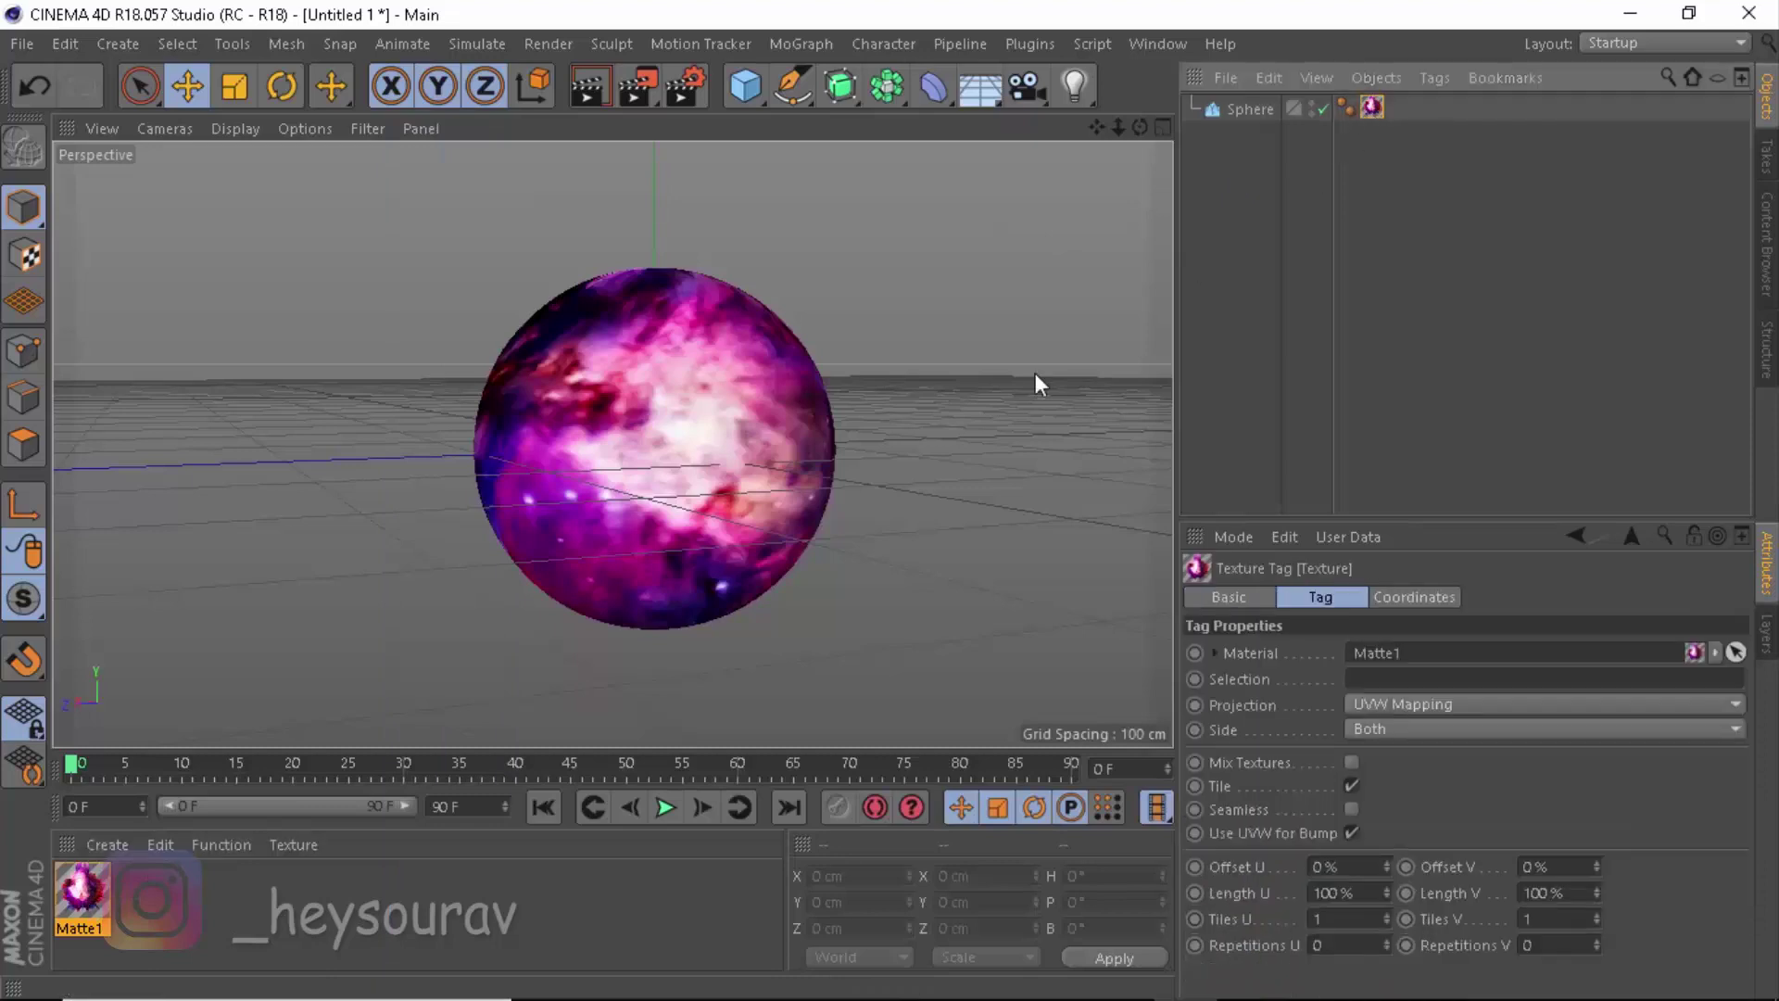
pyautogui.click(1251, 238)
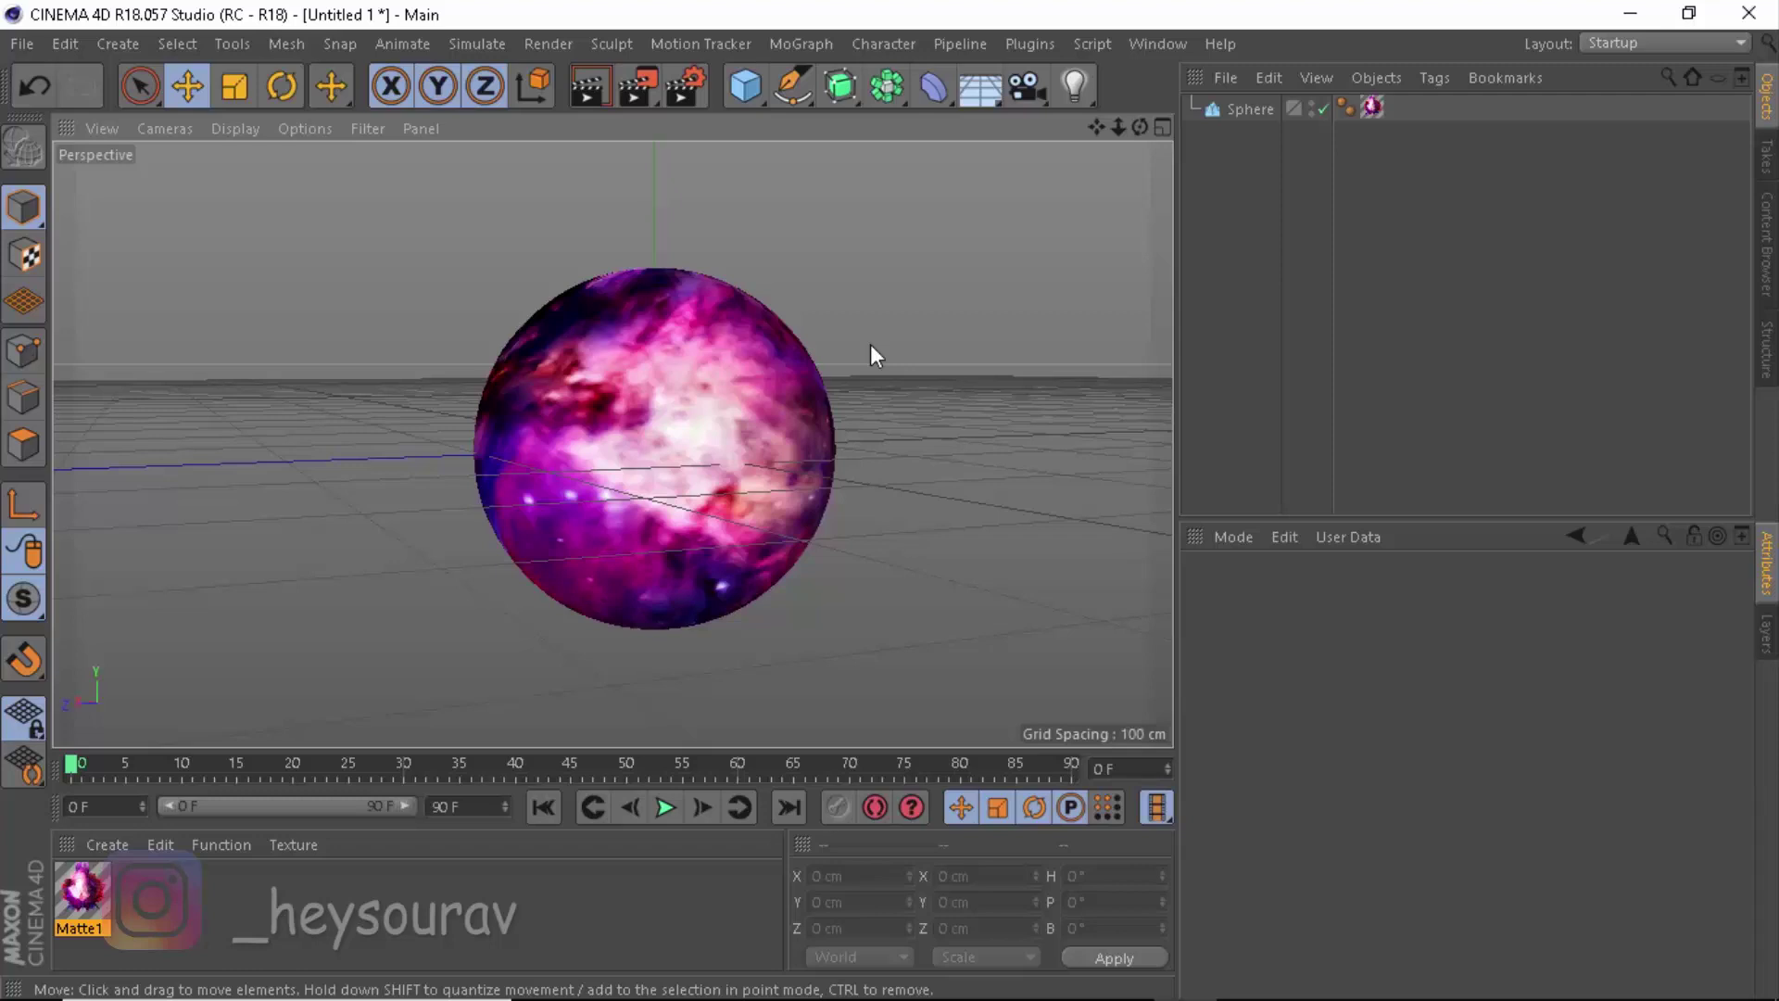
pyautogui.hotkey('ctrl', 'r')
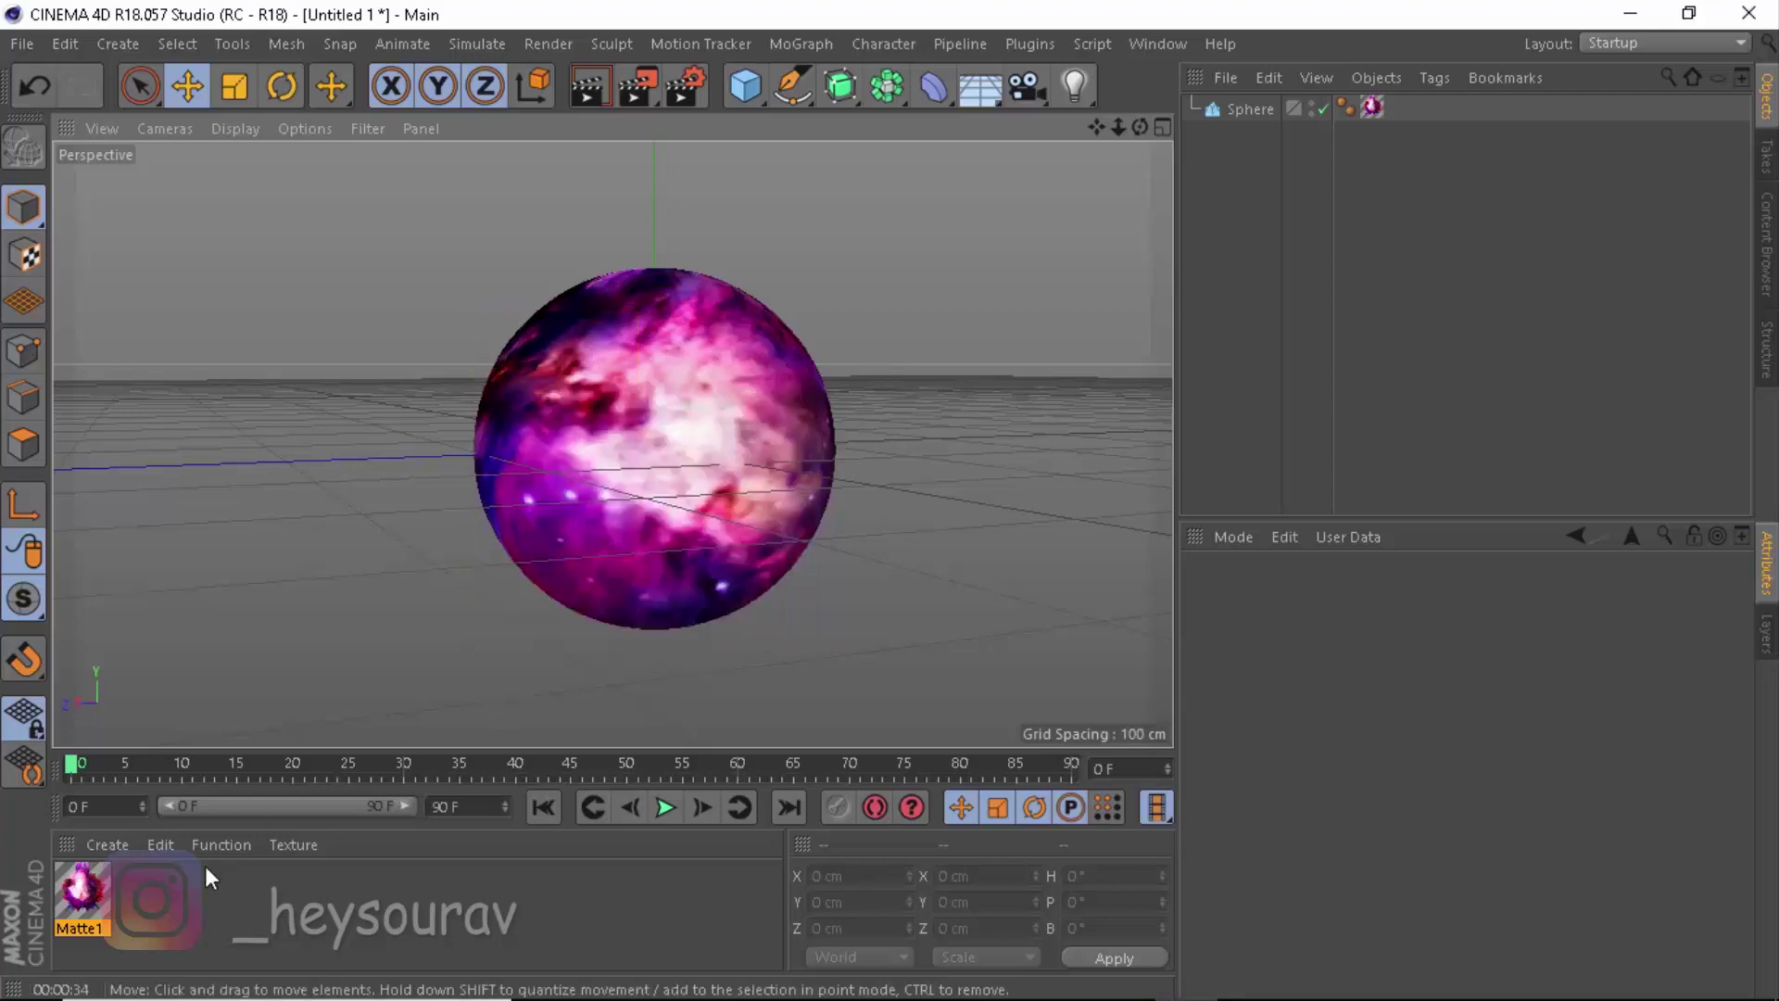
pyautogui.doubleClick(85, 885)
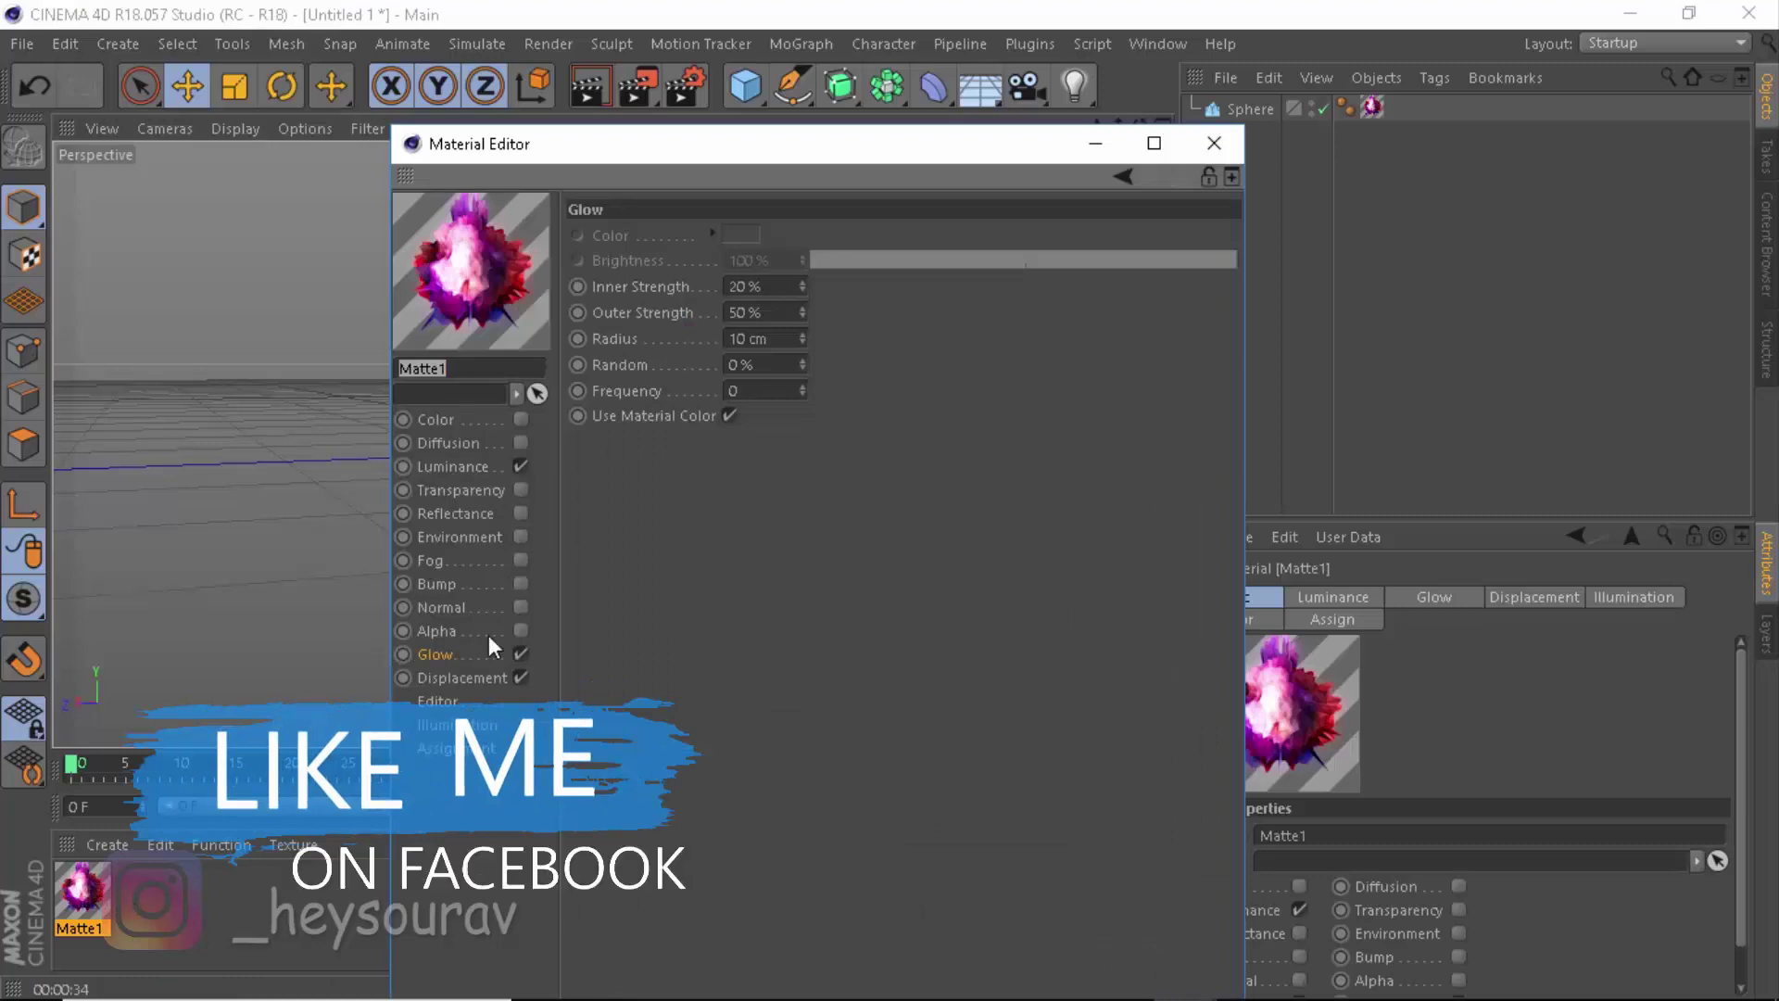
# Lower Matte1's Displacement Height to 200 cm and close the Material Editor
pyautogui.click(462, 677)
pyautogui.moveTo(721, 264); pyautogui.dragTo(644, 275)
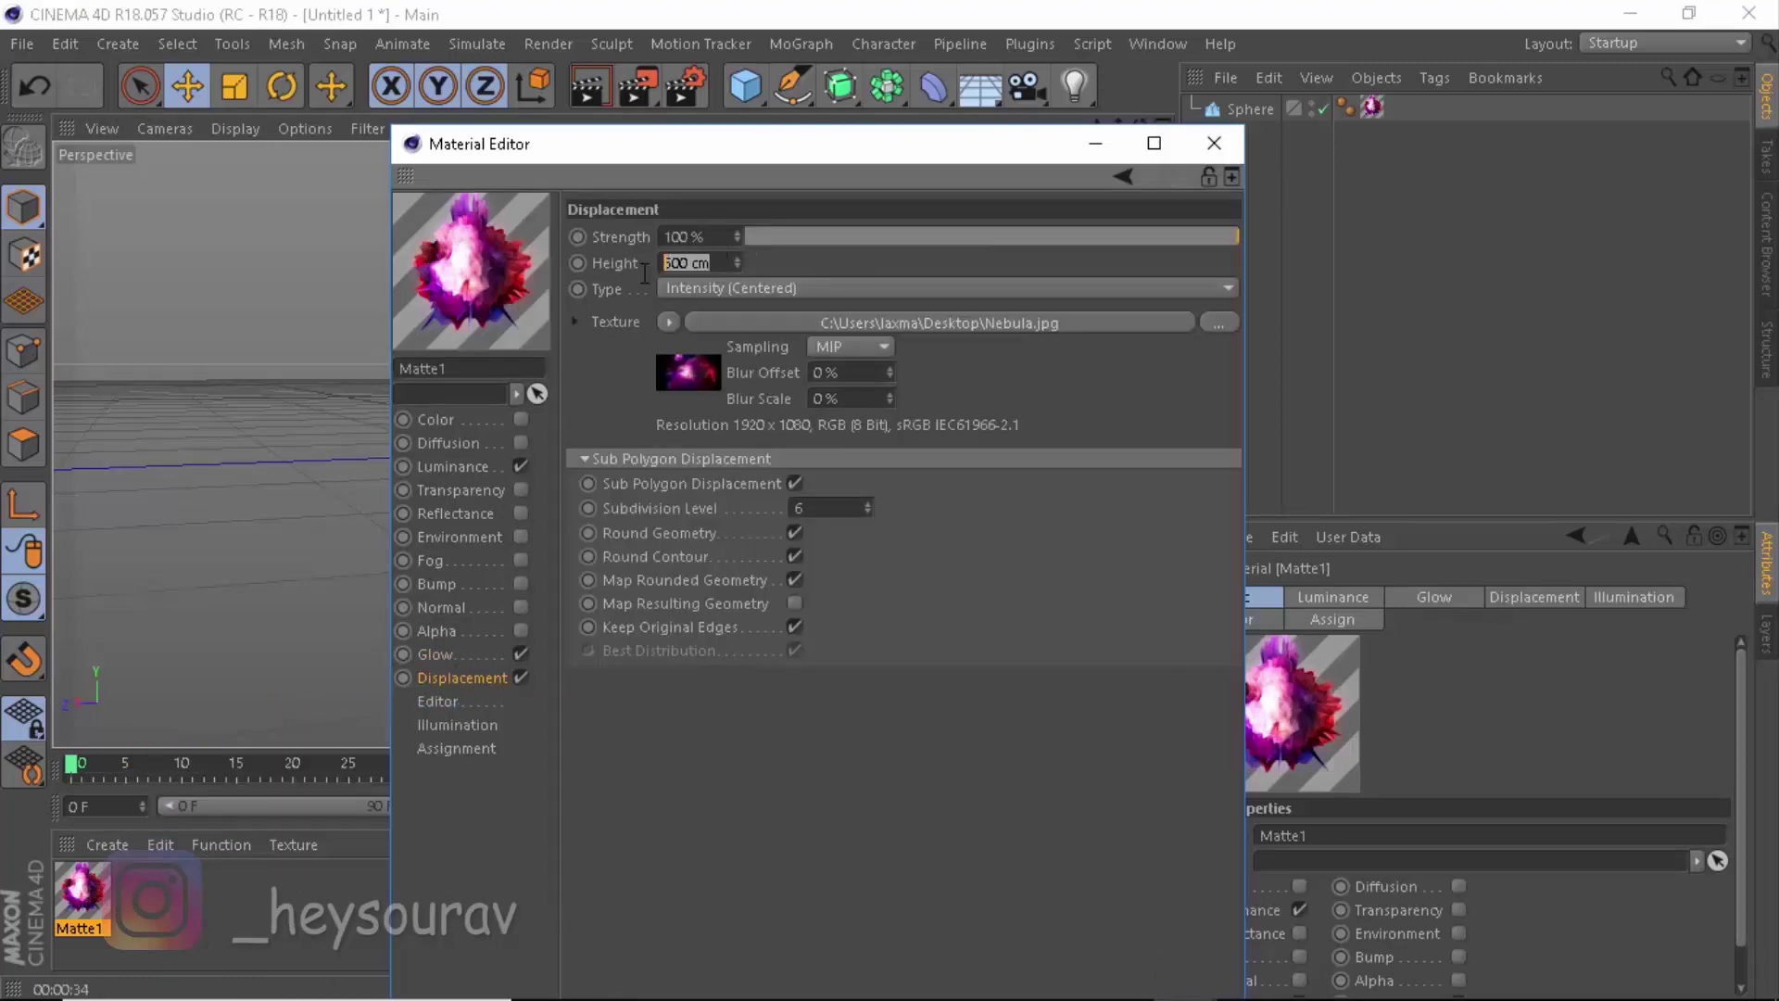
pyautogui.write('200')
pyautogui.press('Return')
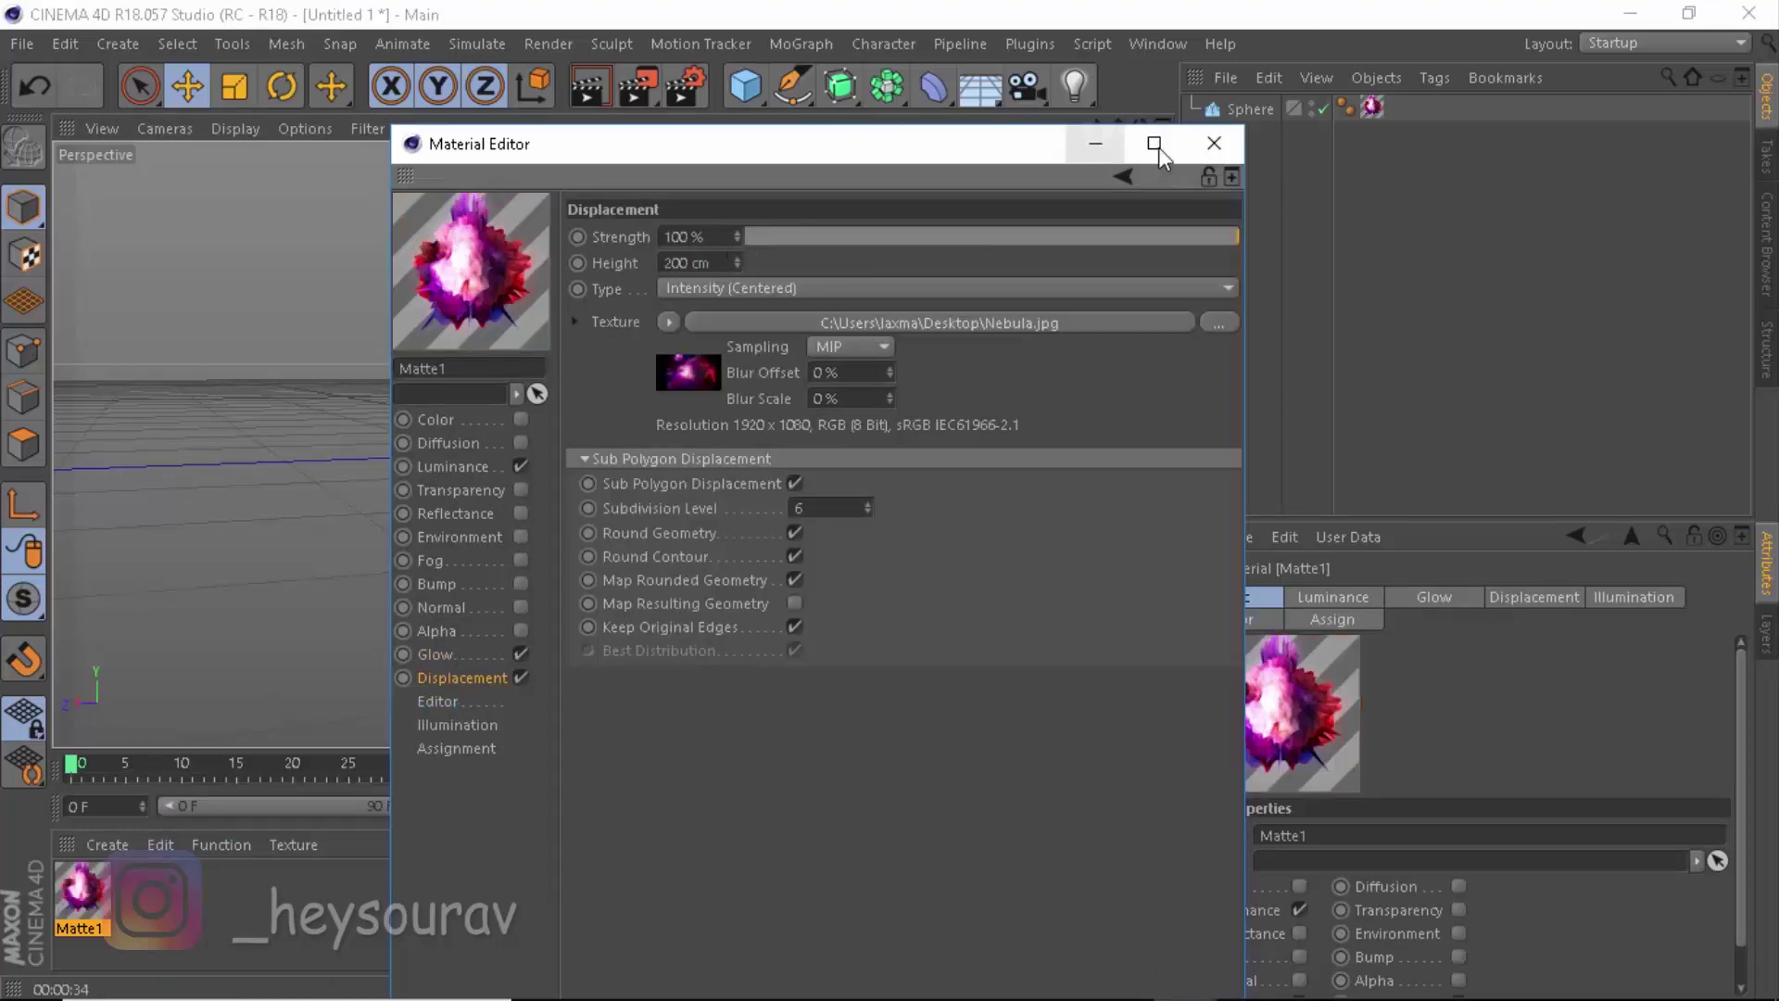
pyautogui.click(1214, 143)
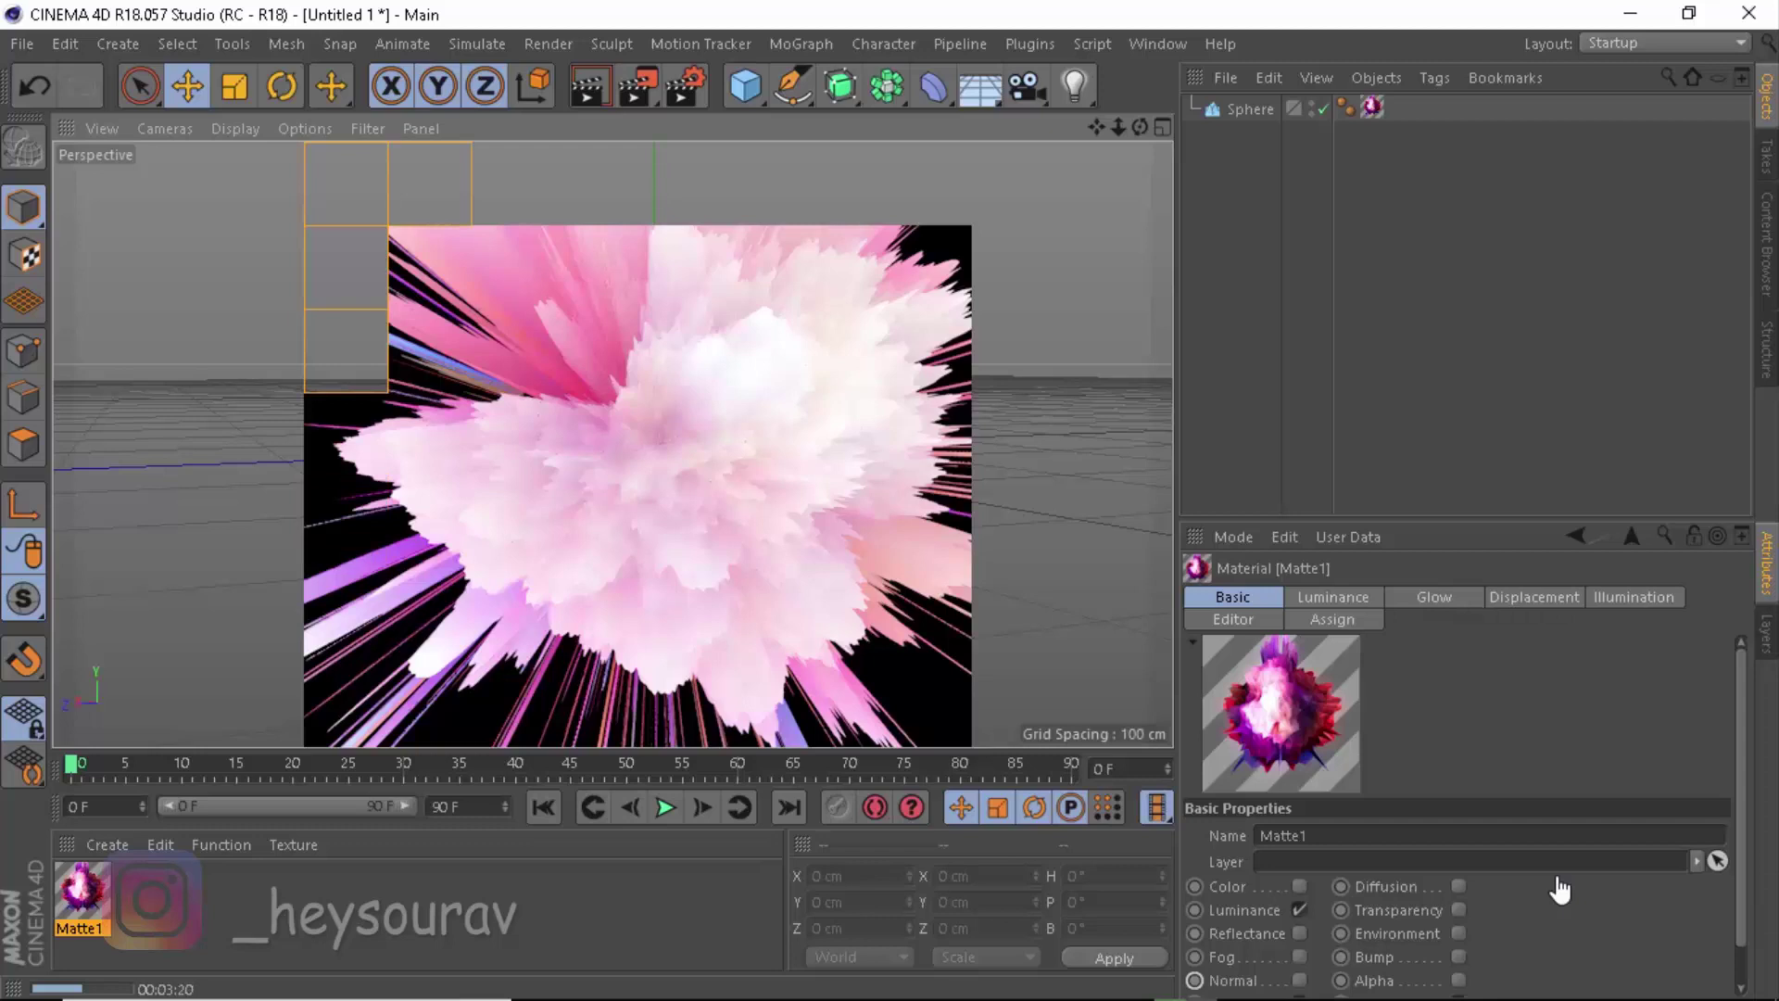
# Stop the viewport render and clear the Sphere selection
pyautogui.click(334, 892)
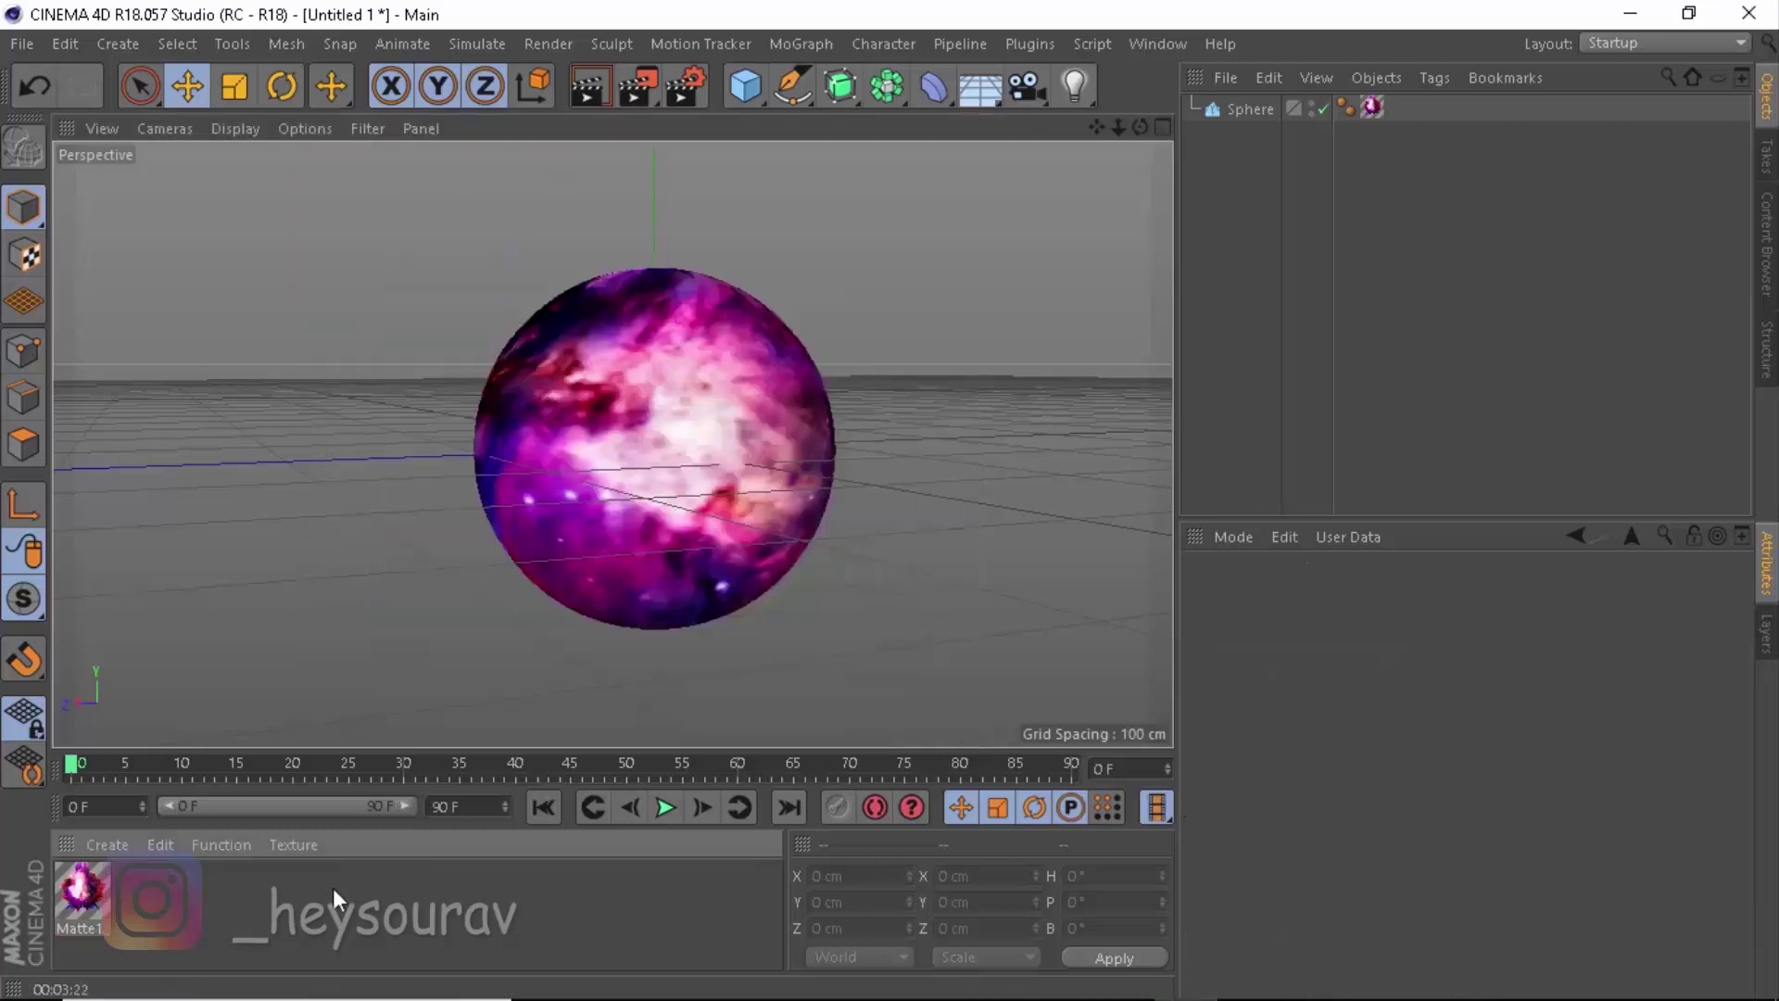
pyautogui.click(789, 374)
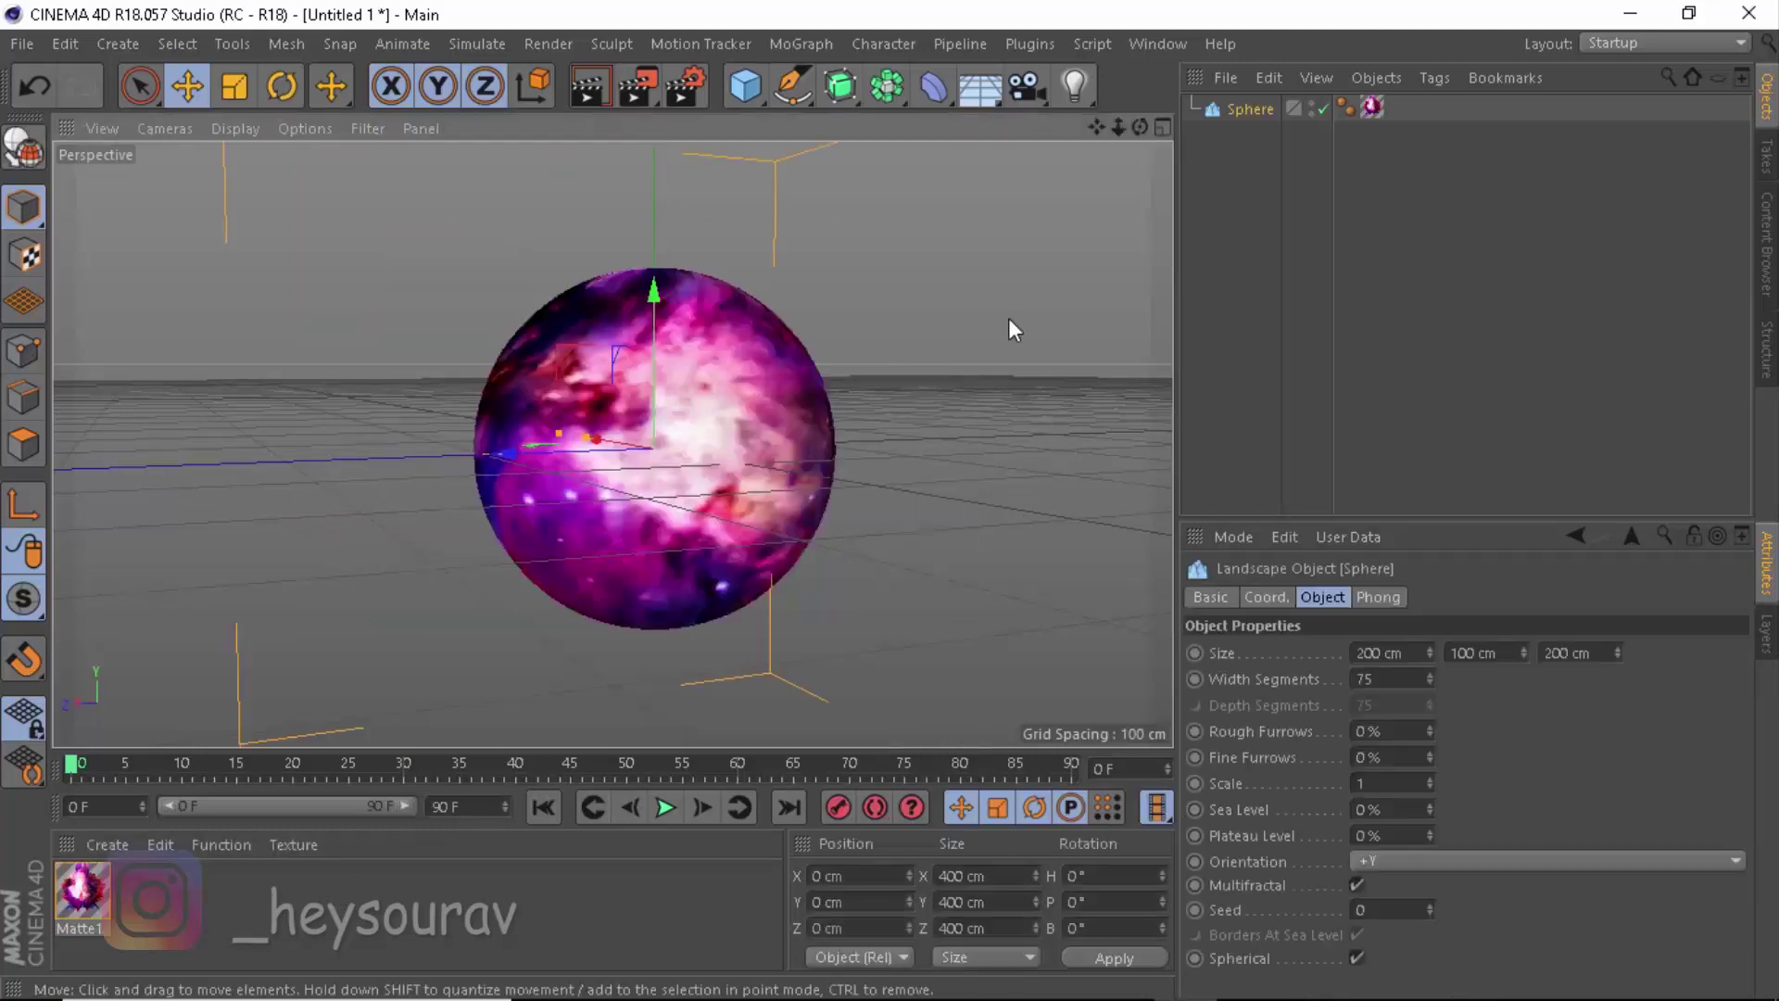
pyautogui.click(1266, 190)
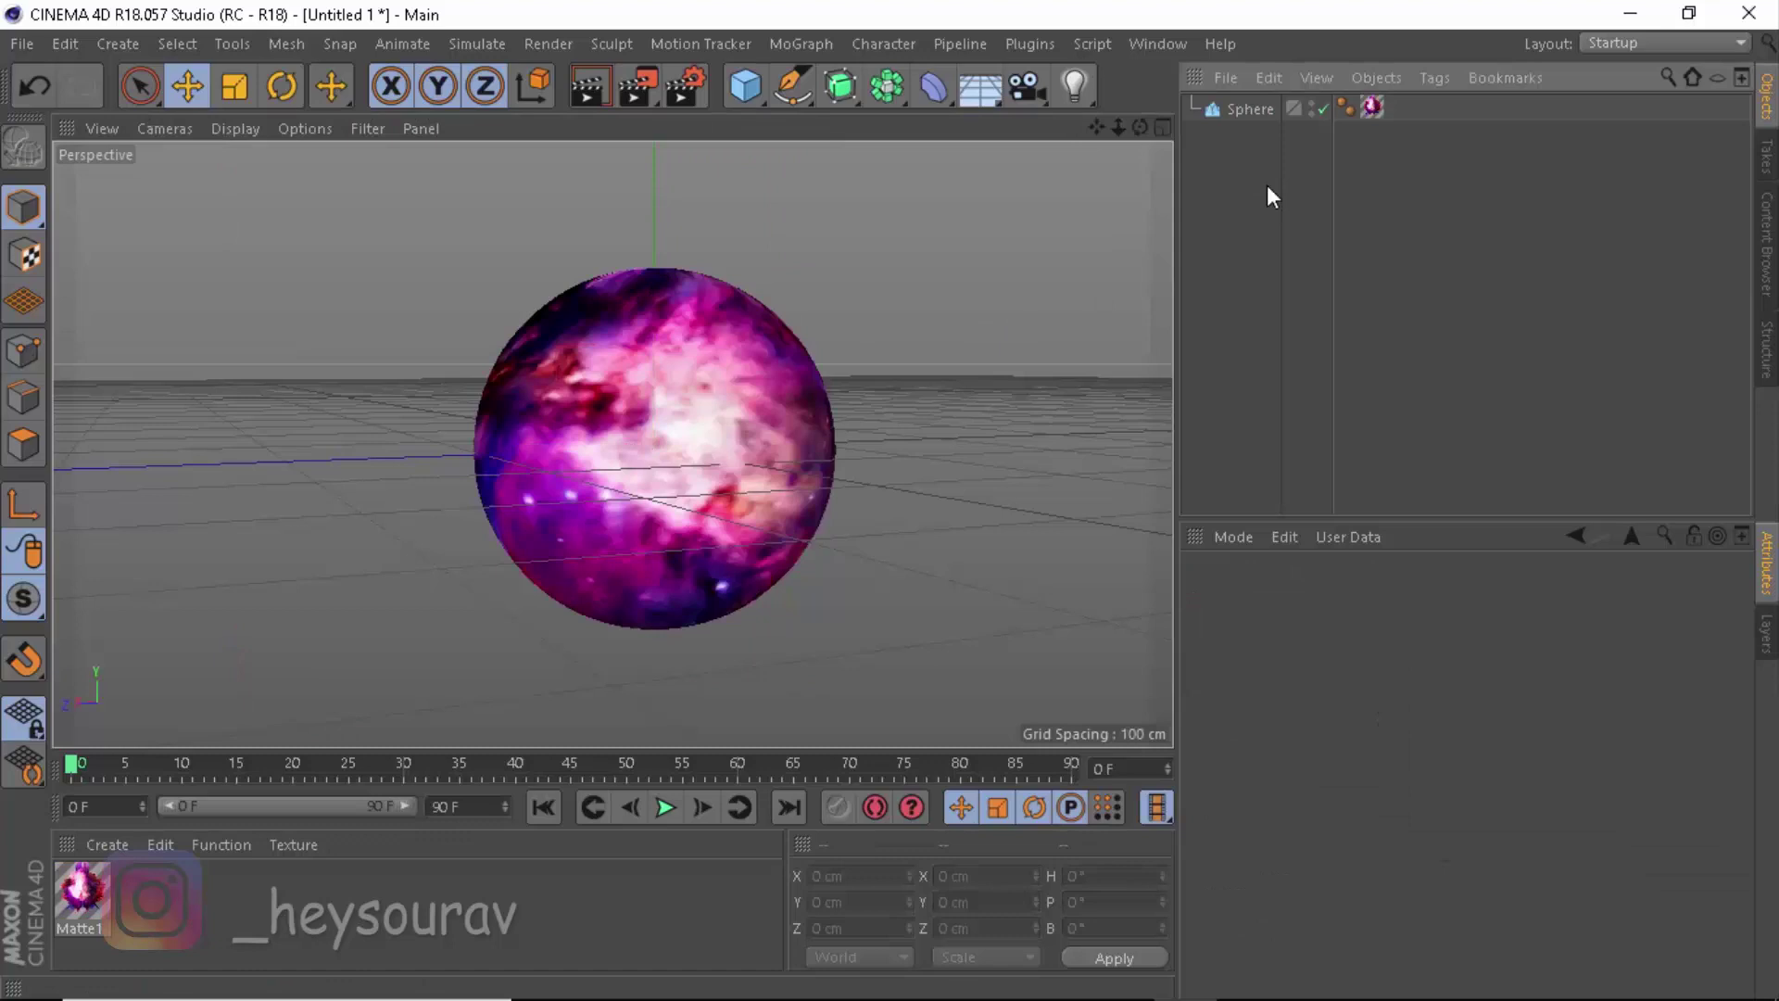
# Give Matte1 a 20 cm displacement height and subdivision level 4, then close the editor
pyautogui.doubleClick(102, 890)
pyautogui.click(665, 262)
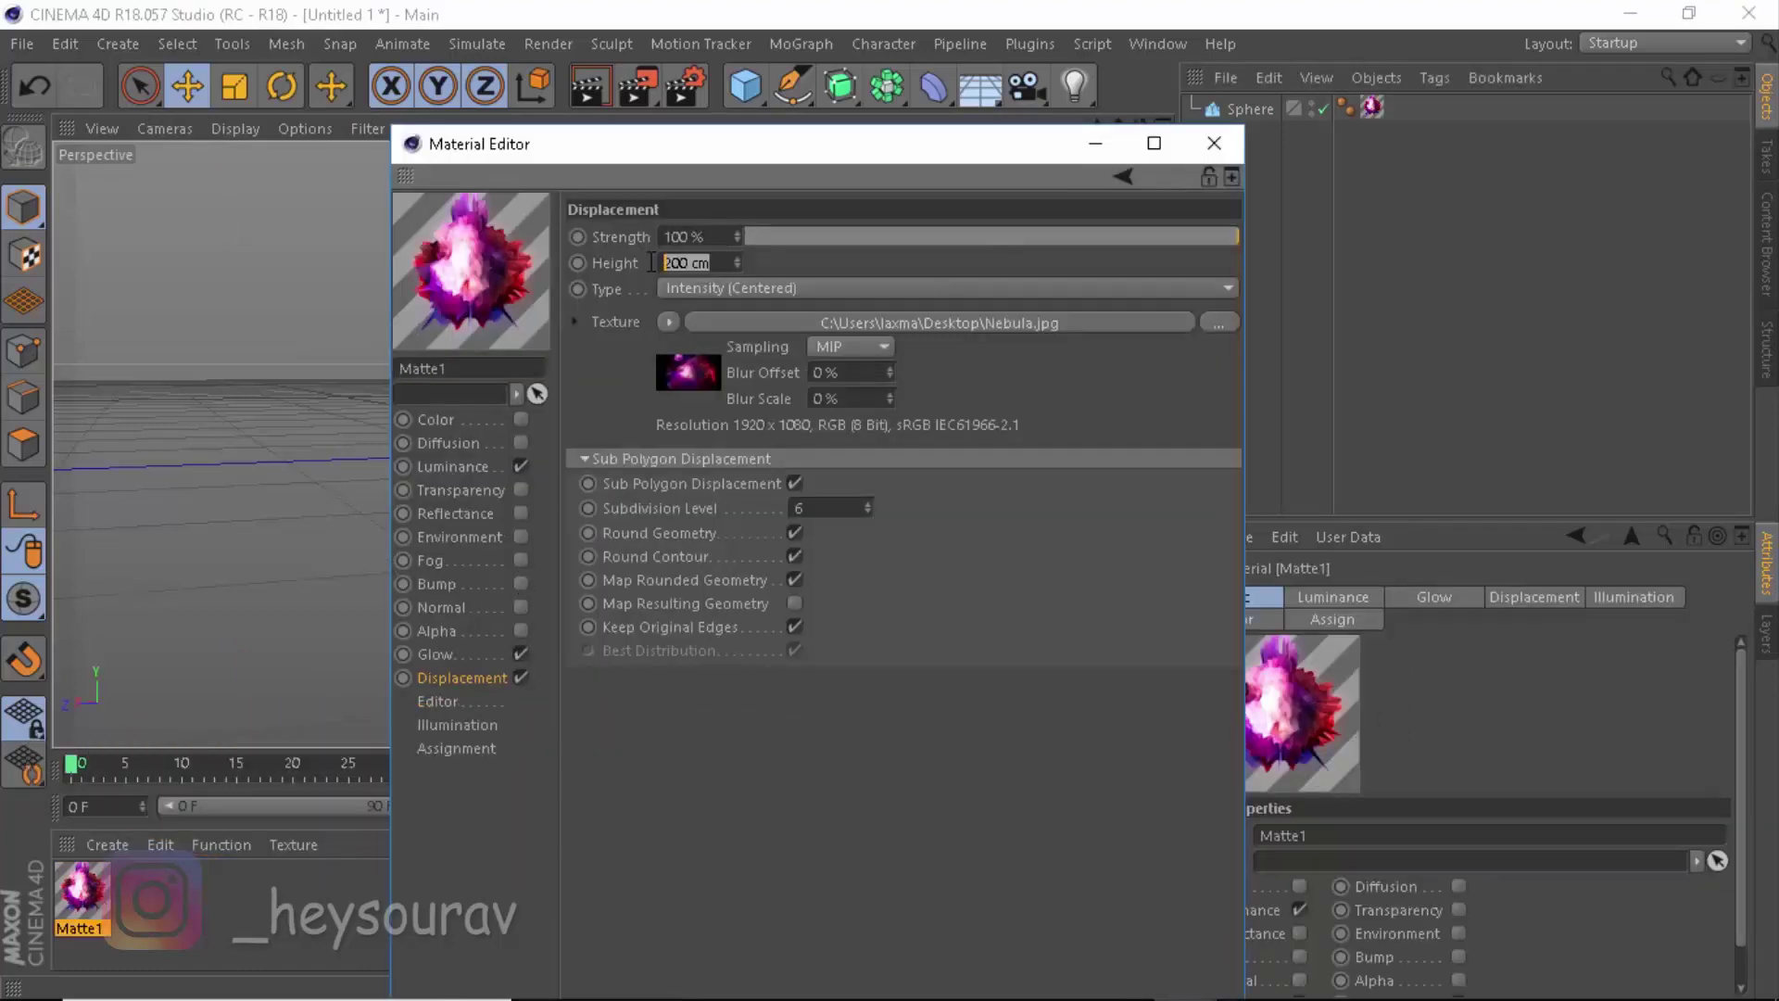
pyautogui.write('20')
pyautogui.press('Return')
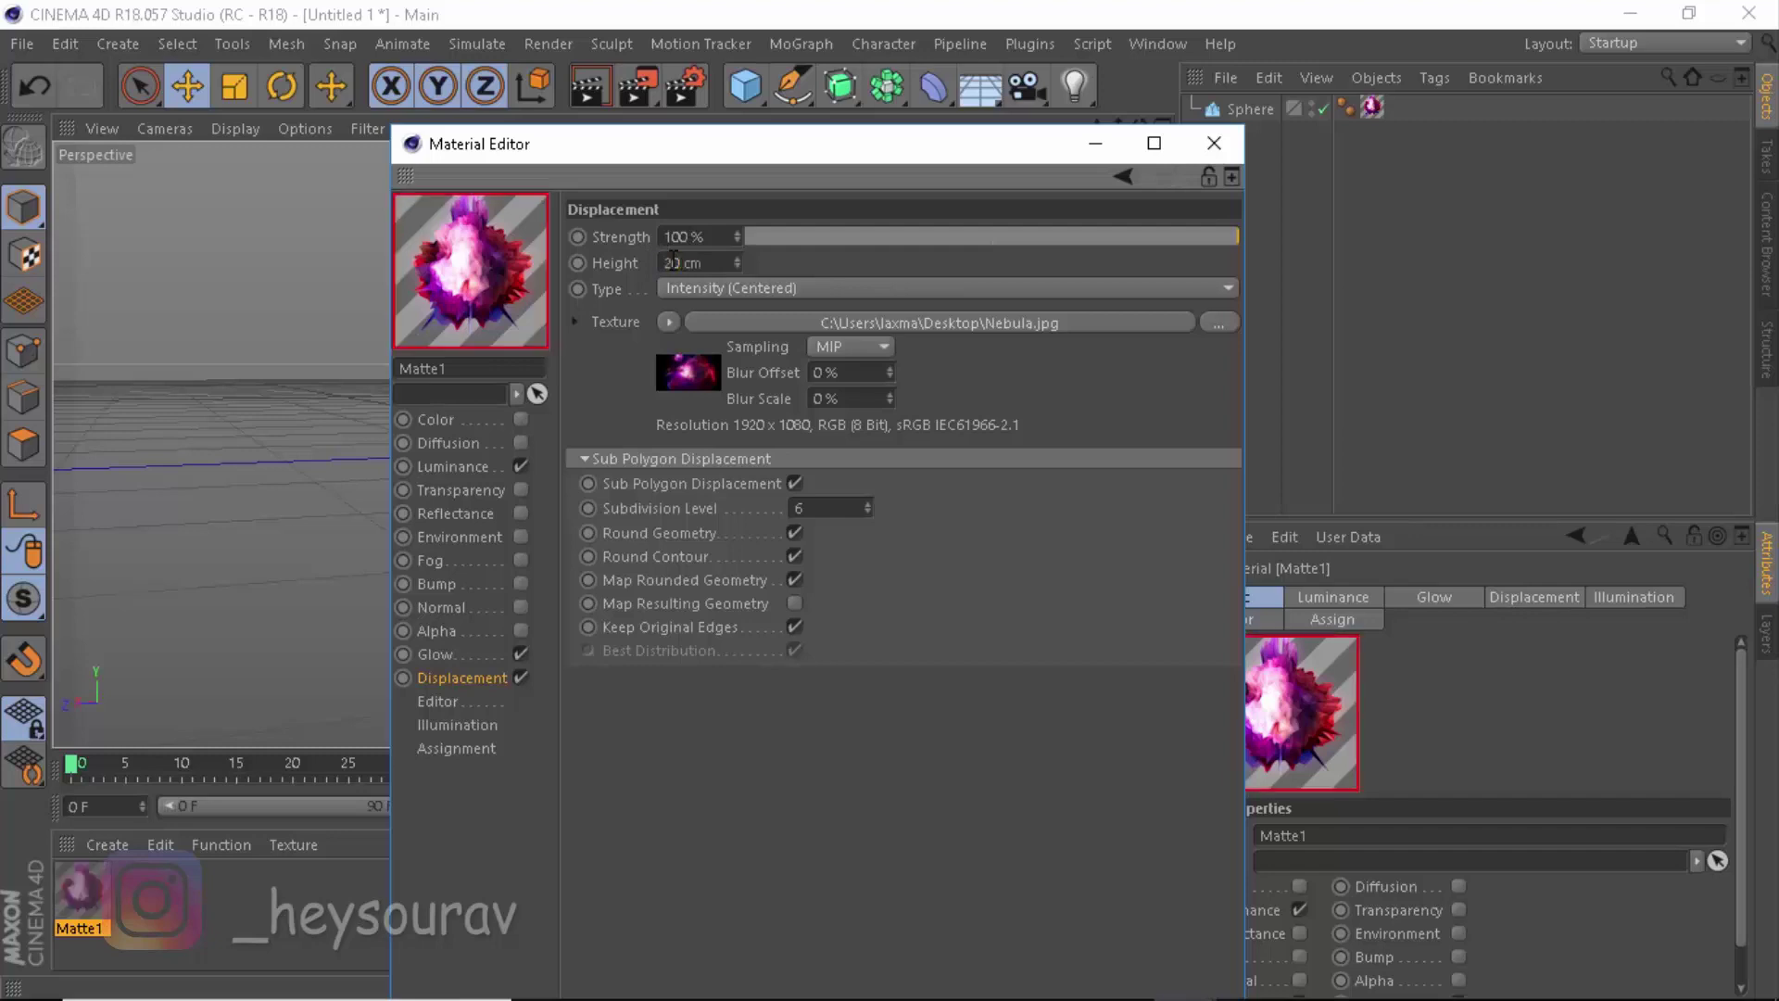
pyautogui.click(849, 509)
pyautogui.write('4')
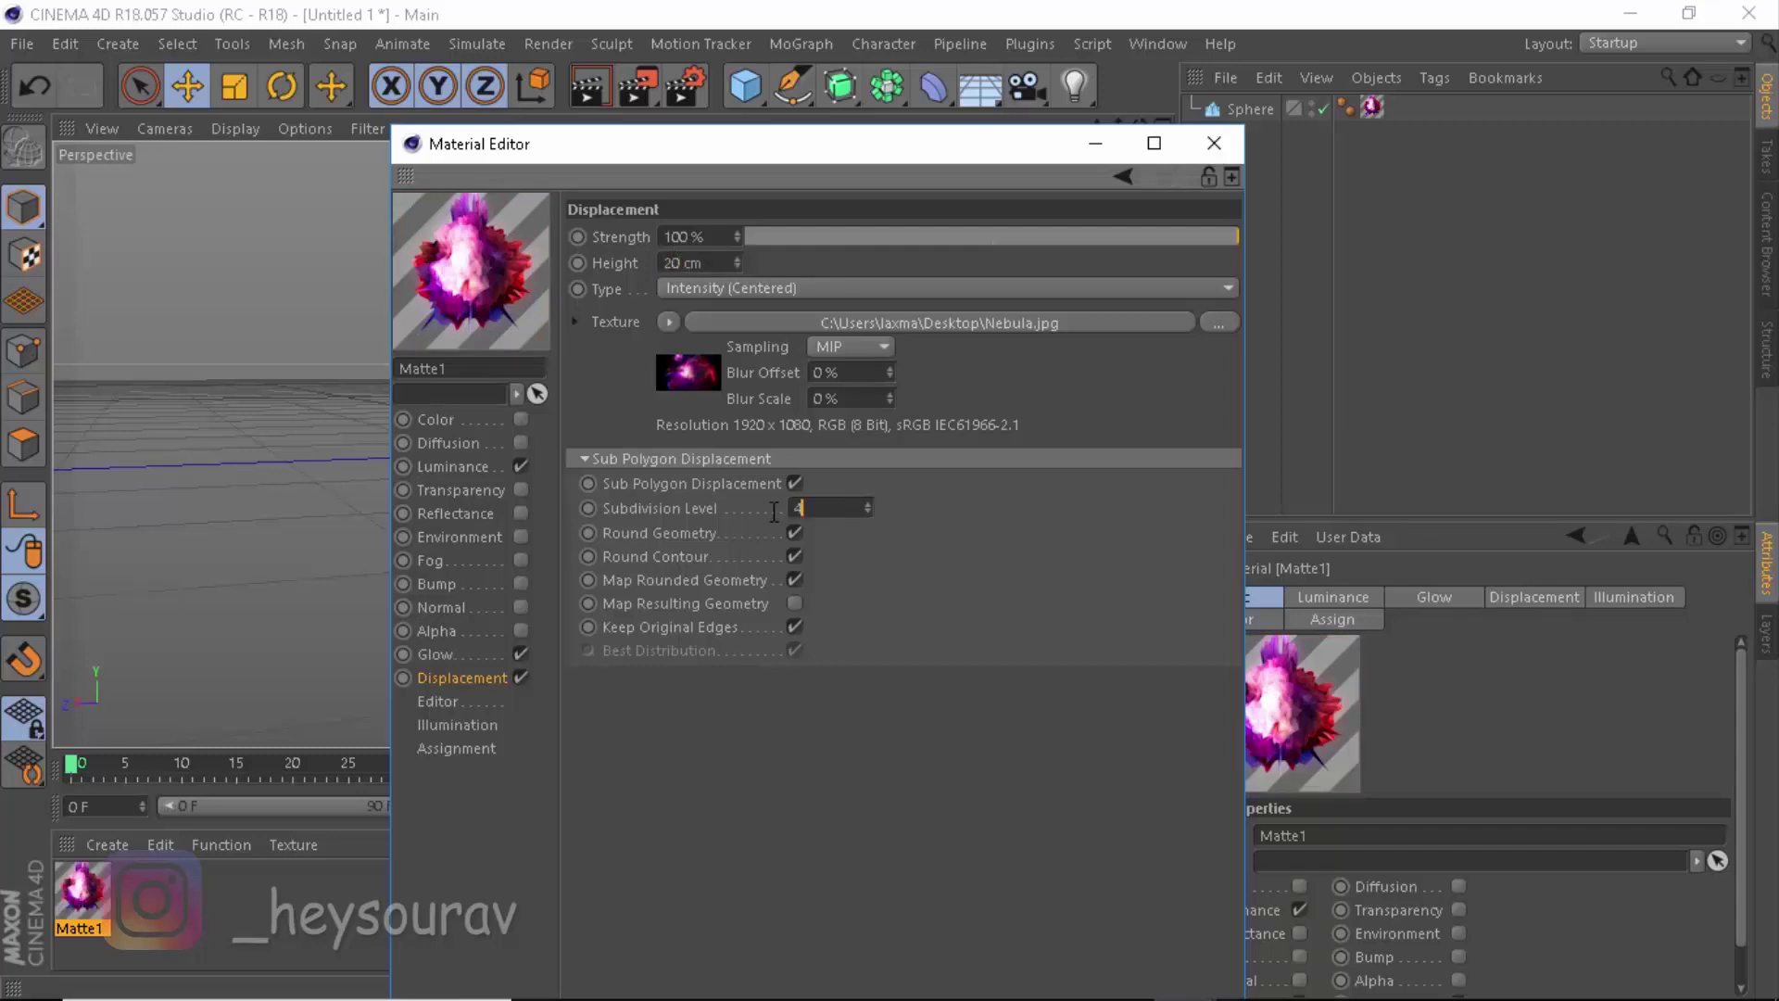
pyautogui.press('Return')
pyautogui.click(1211, 143)
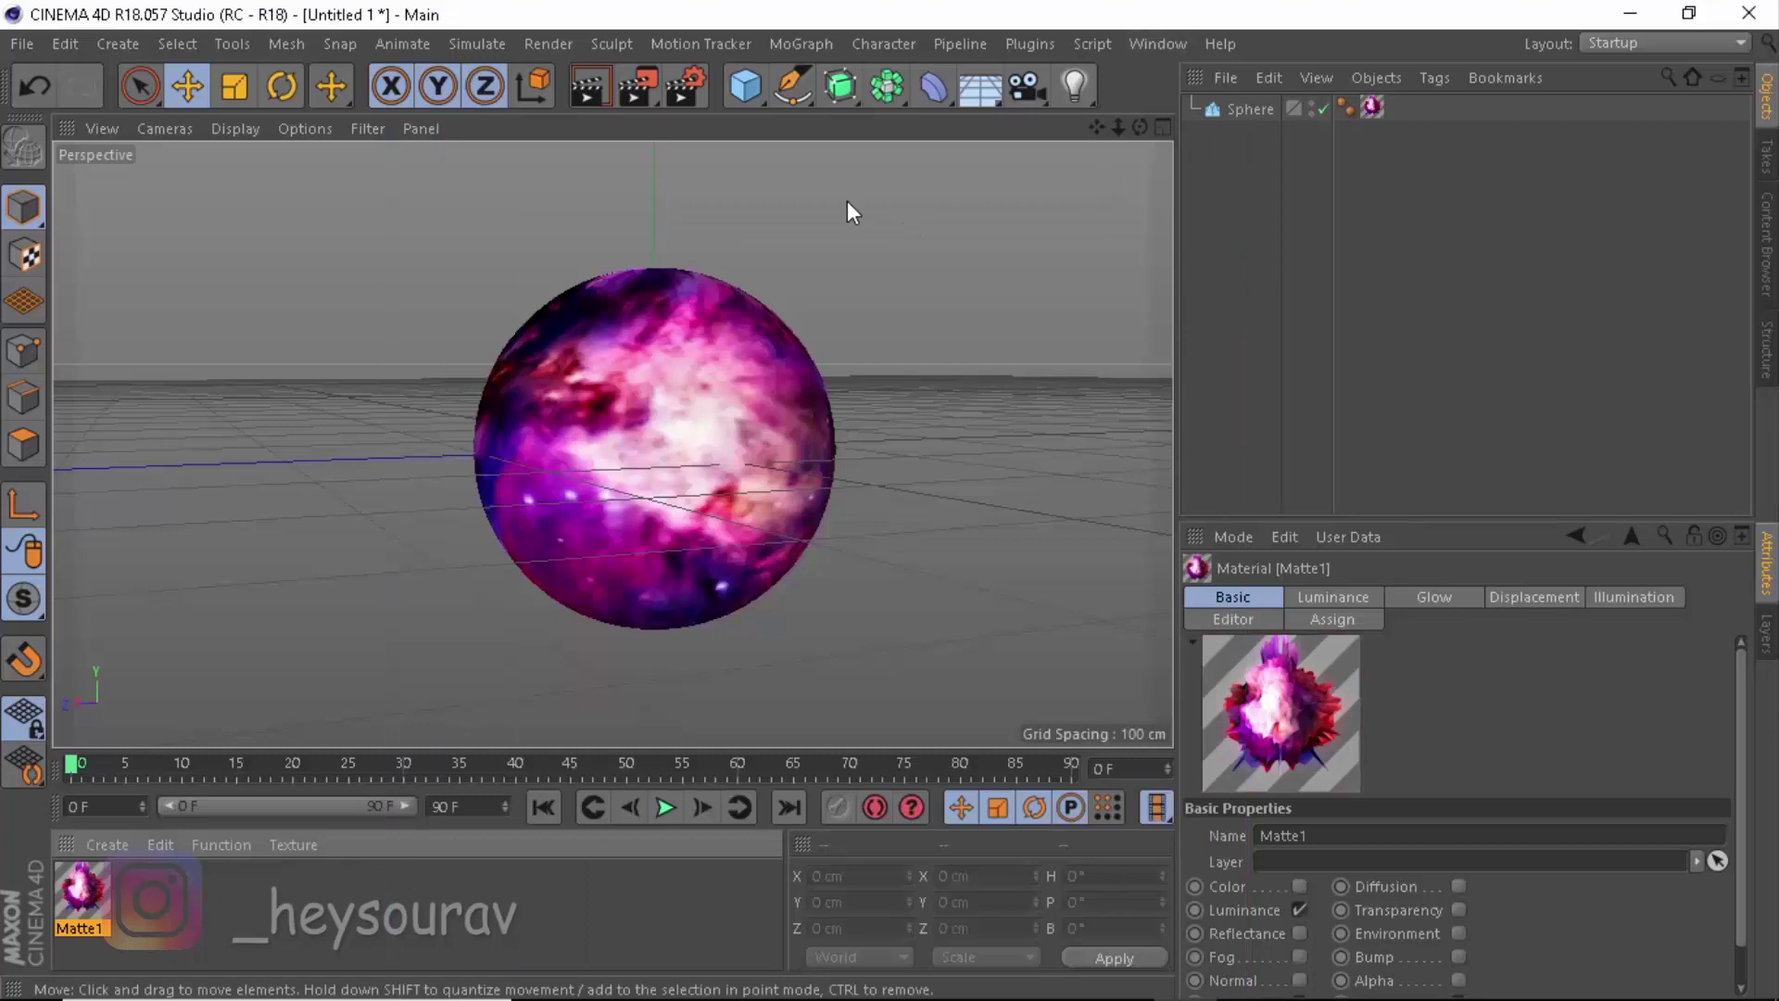
# Add a Background object and place it below the Sphere in the hierarchy
pyautogui.moveTo(979, 85); pyautogui.dragTo(1143, 305)
pyautogui.moveTo(1273, 120); pyautogui.dragTo(1284, 167)
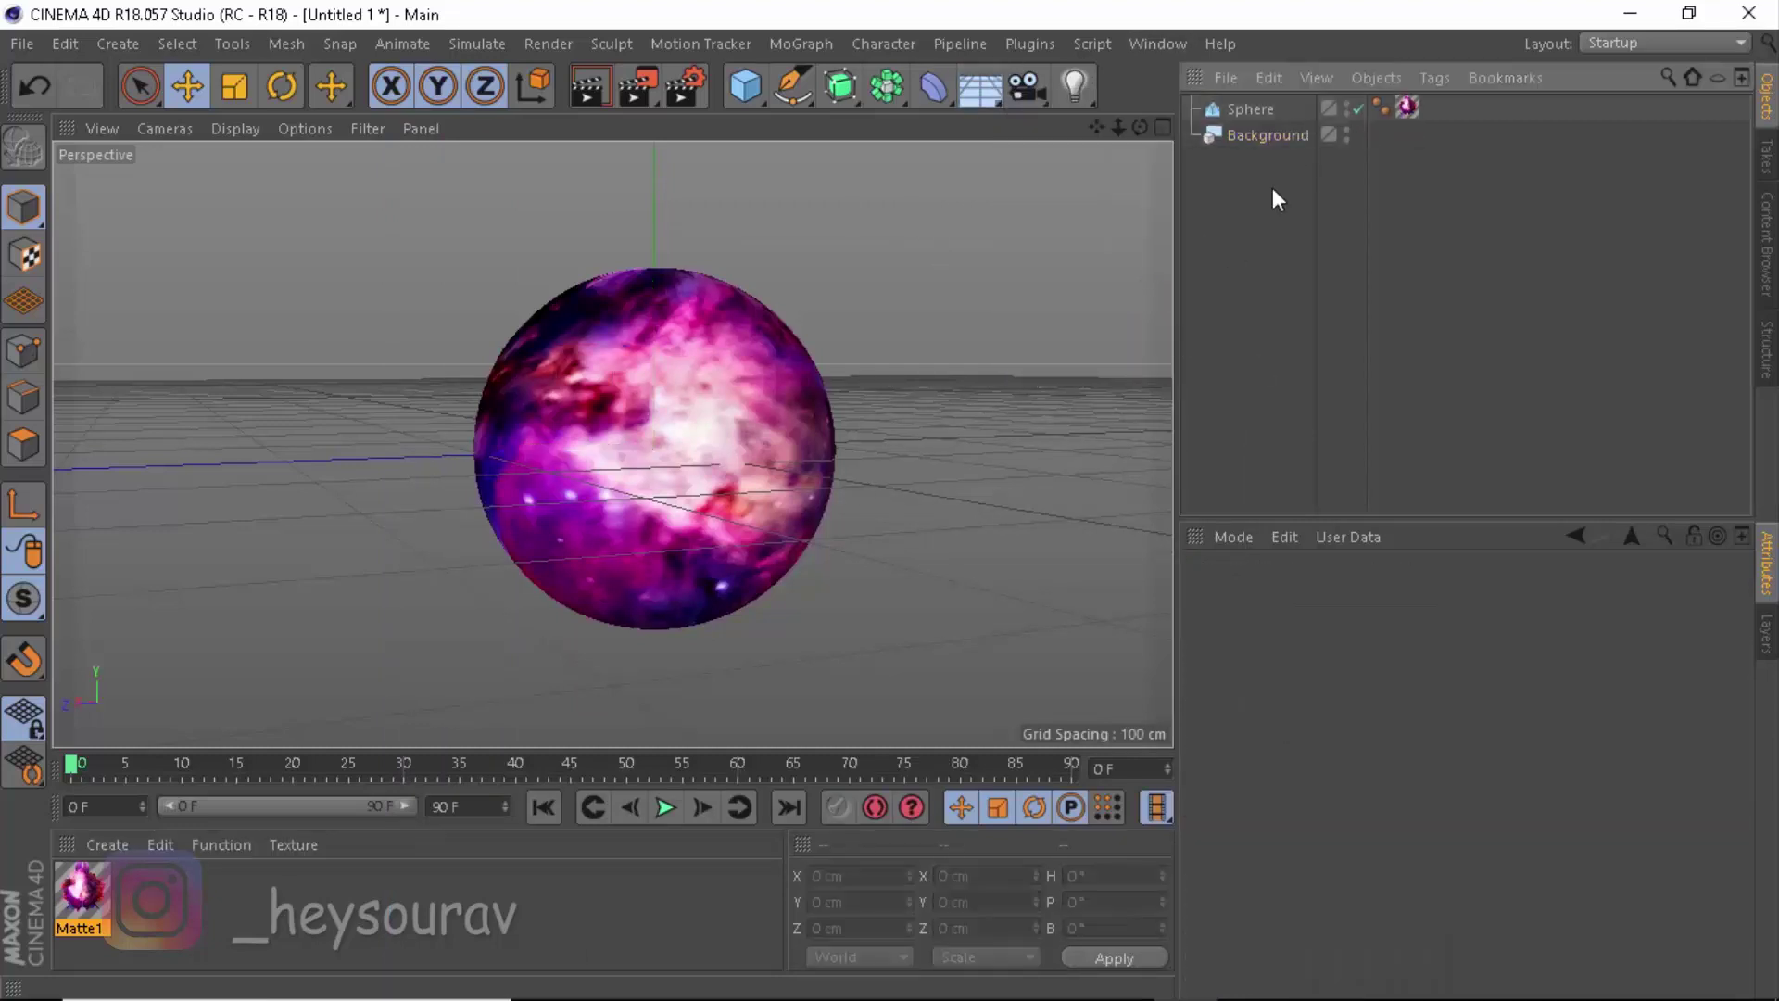
pyautogui.click(838, 354)
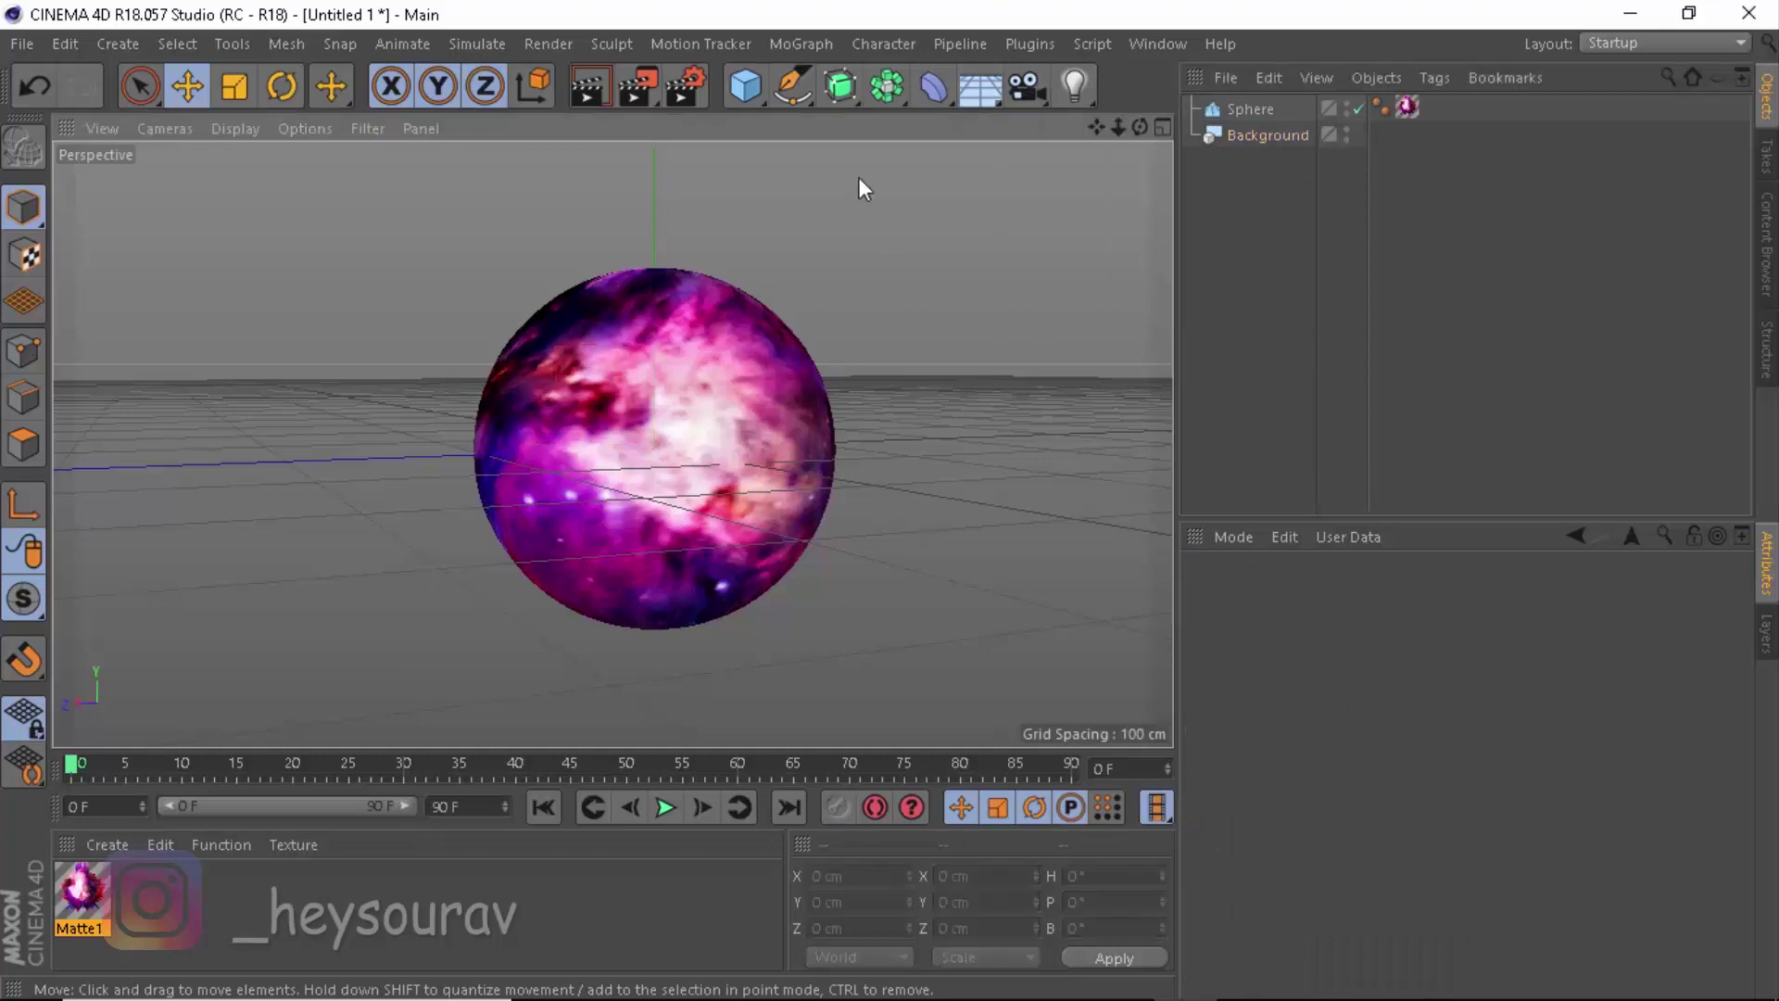
pyautogui.click(1256, 135)
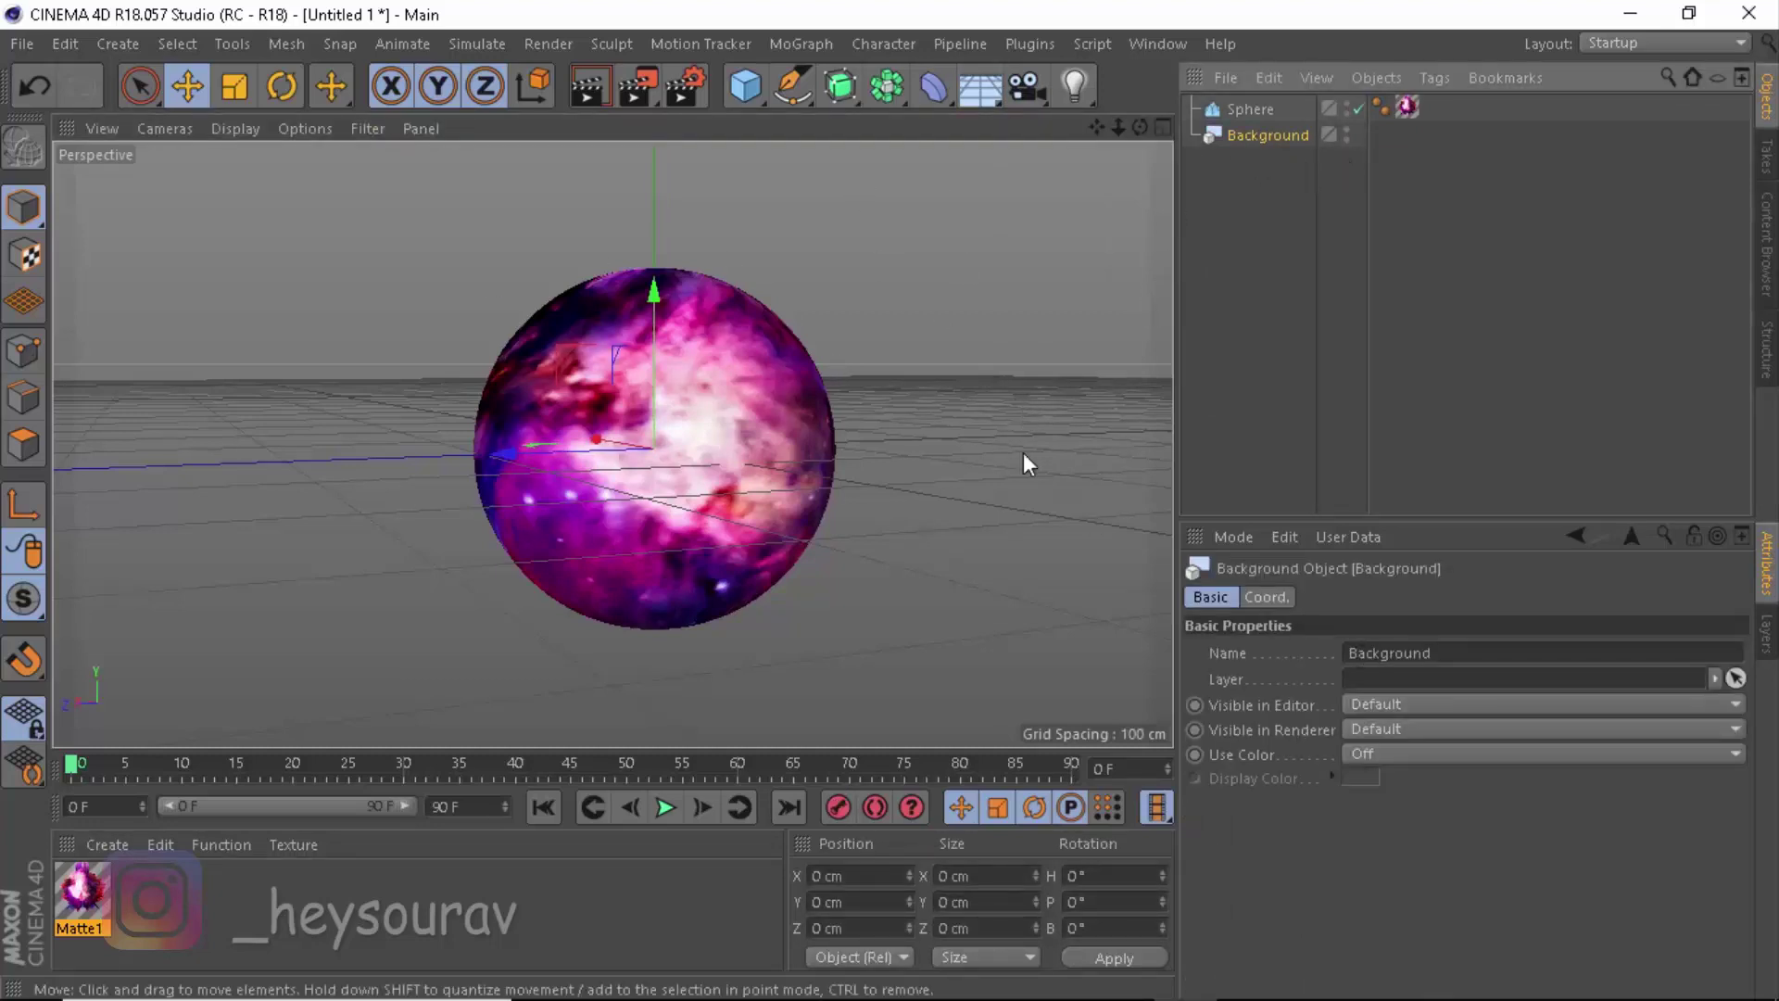
# Switch the Background's Use Color on with a pale pink display colour (R 255, G 220, B 248)
pyautogui.click(1430, 753)
pyautogui.click(1397, 832)
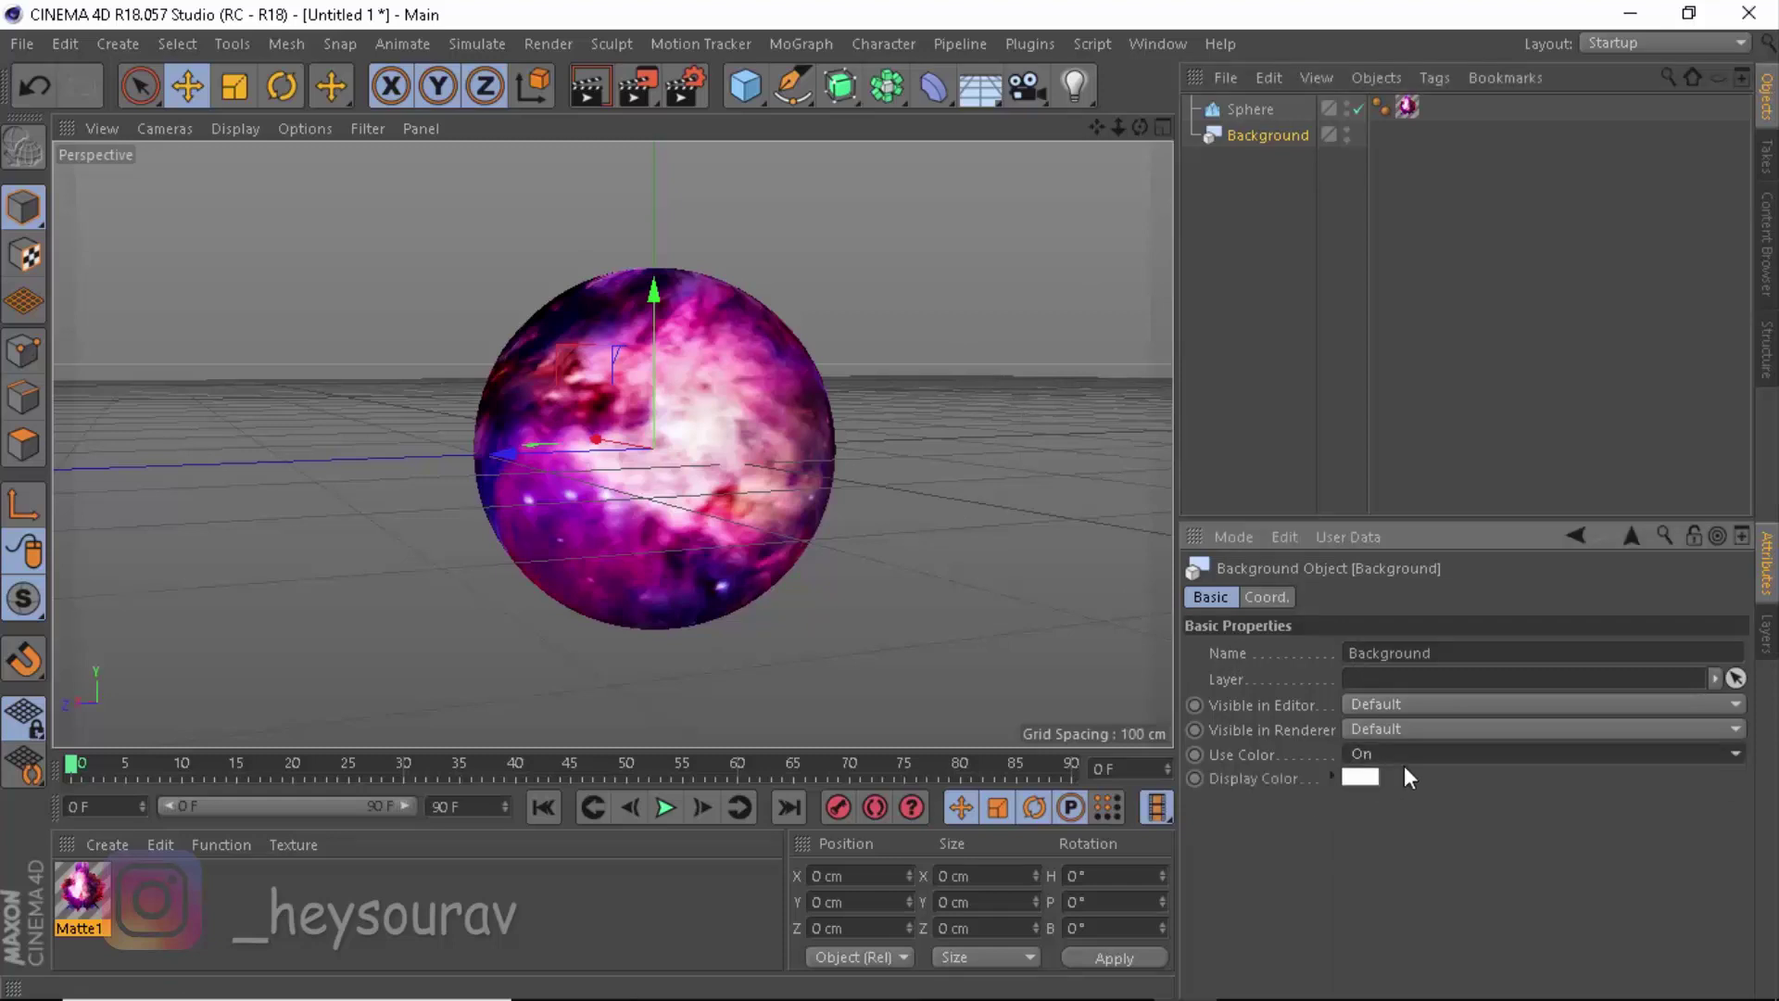
pyautogui.click(1360, 777)
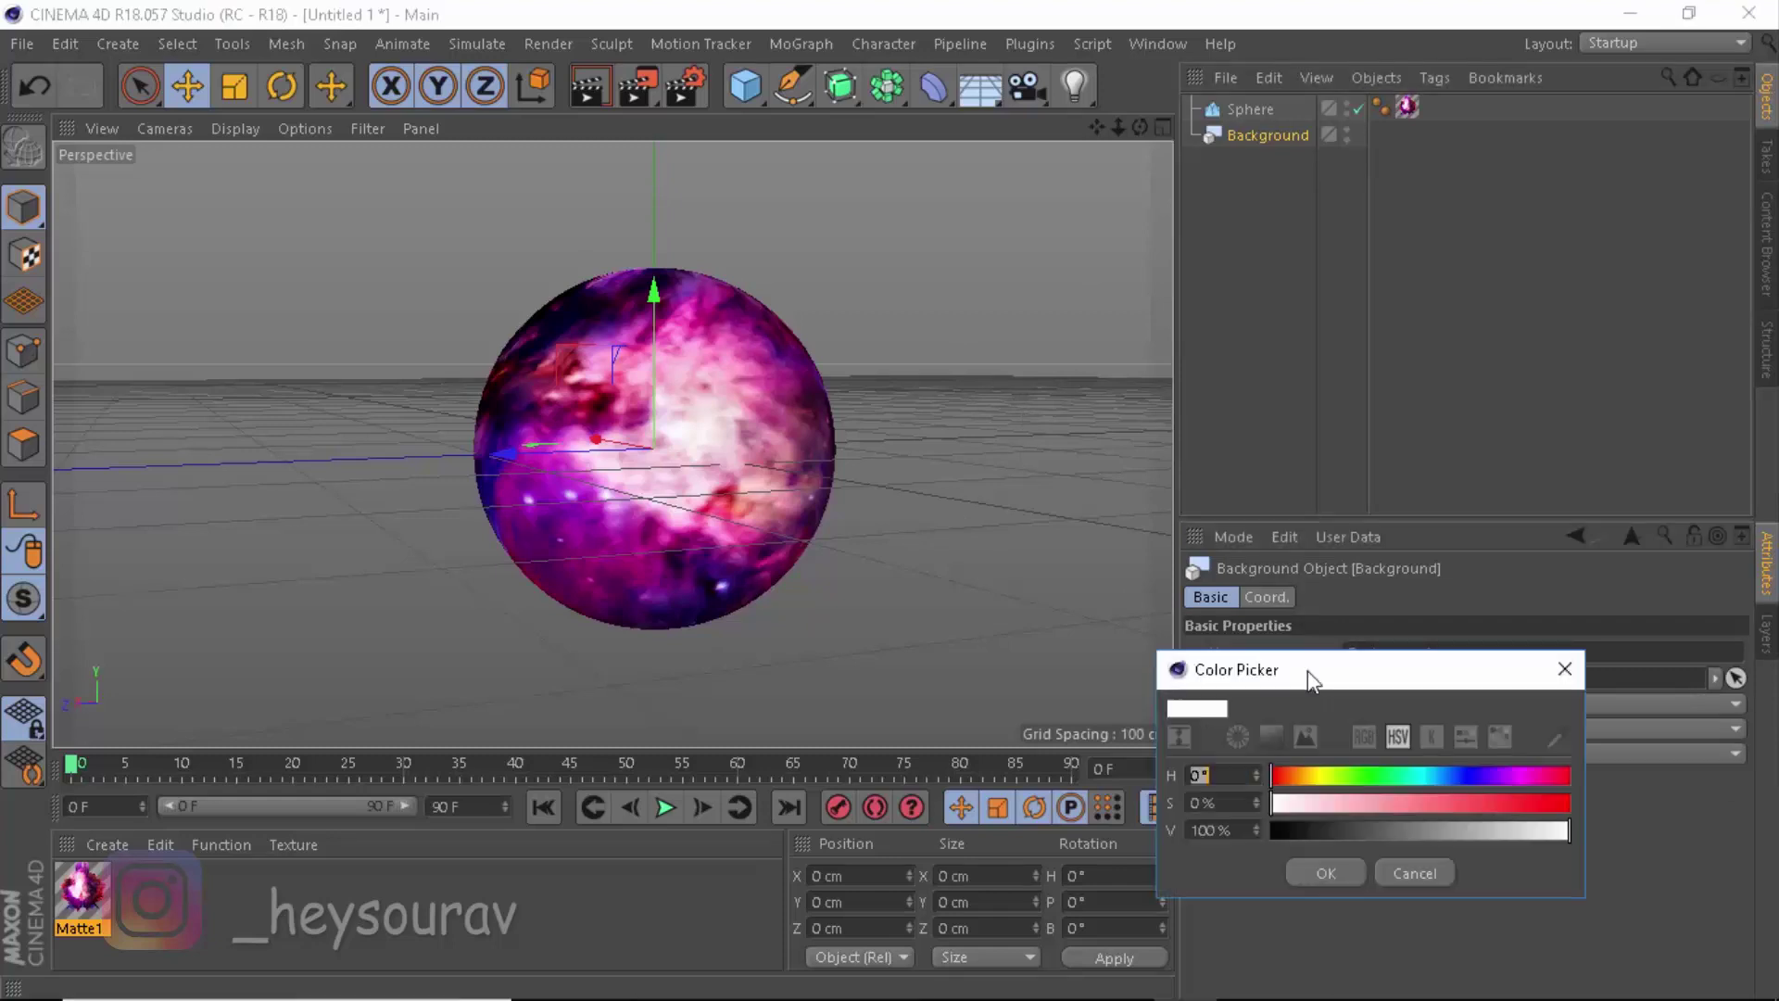
pyautogui.click(1364, 737)
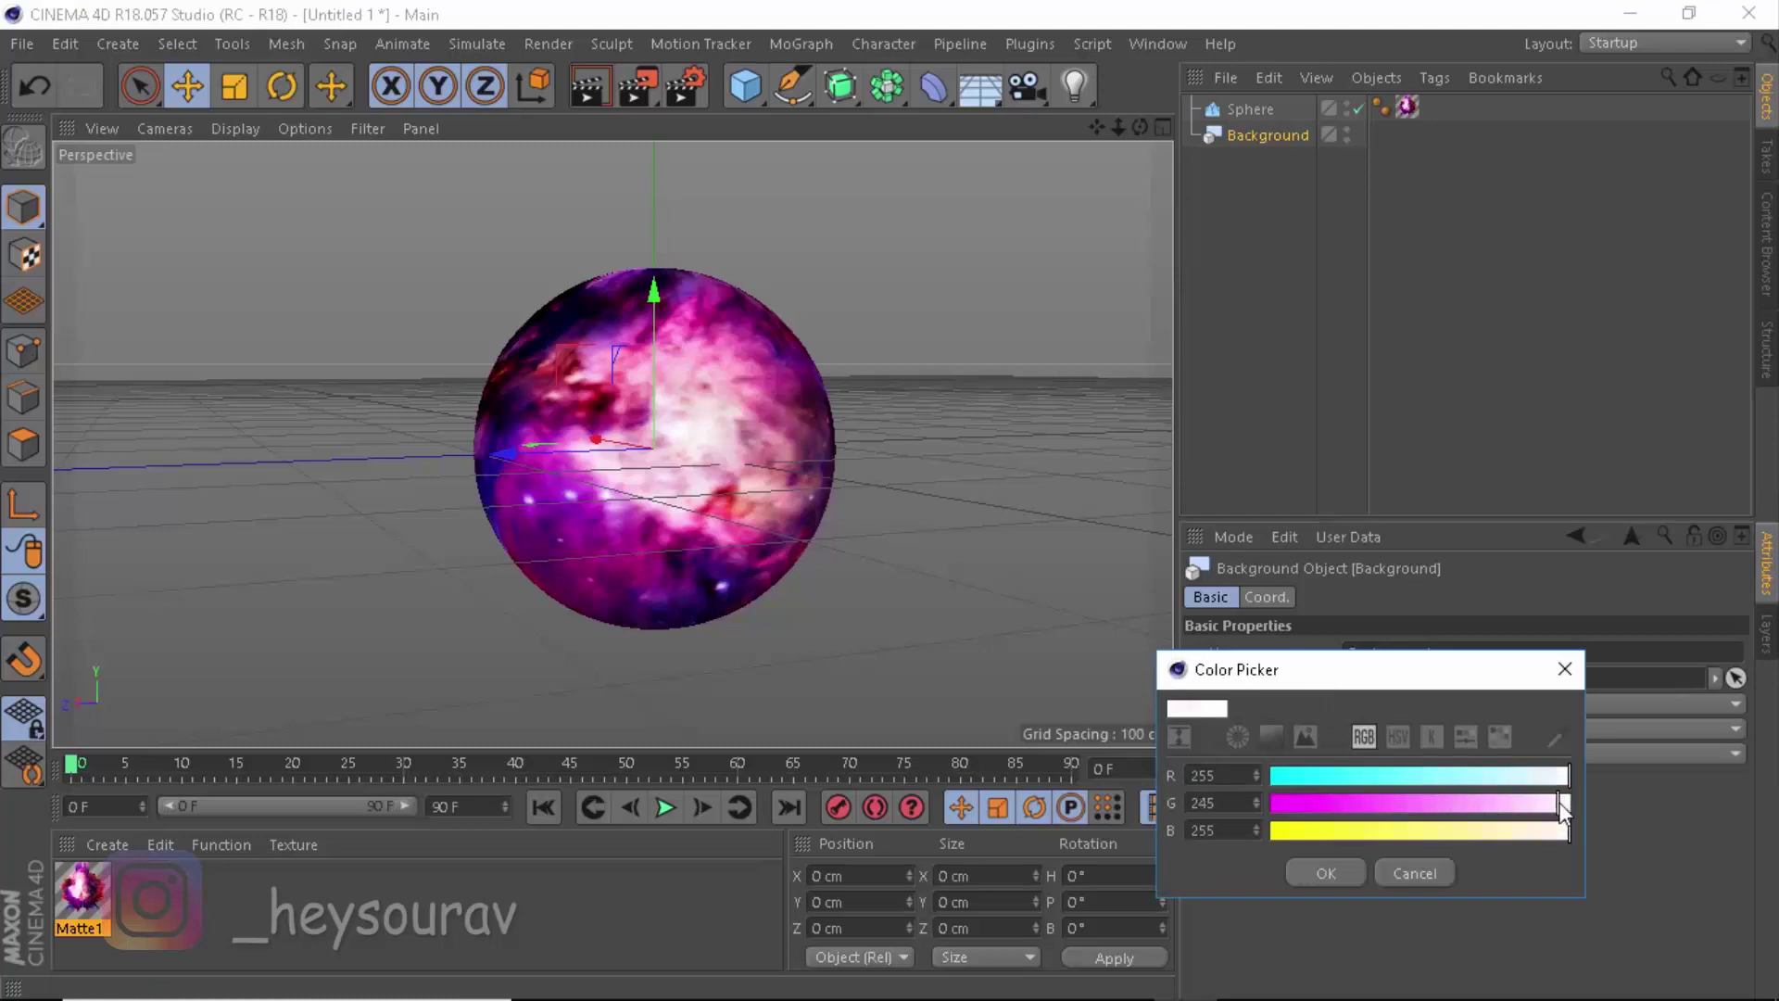
pyautogui.moveTo(1564, 803); pyautogui.dragTo(1543, 805)
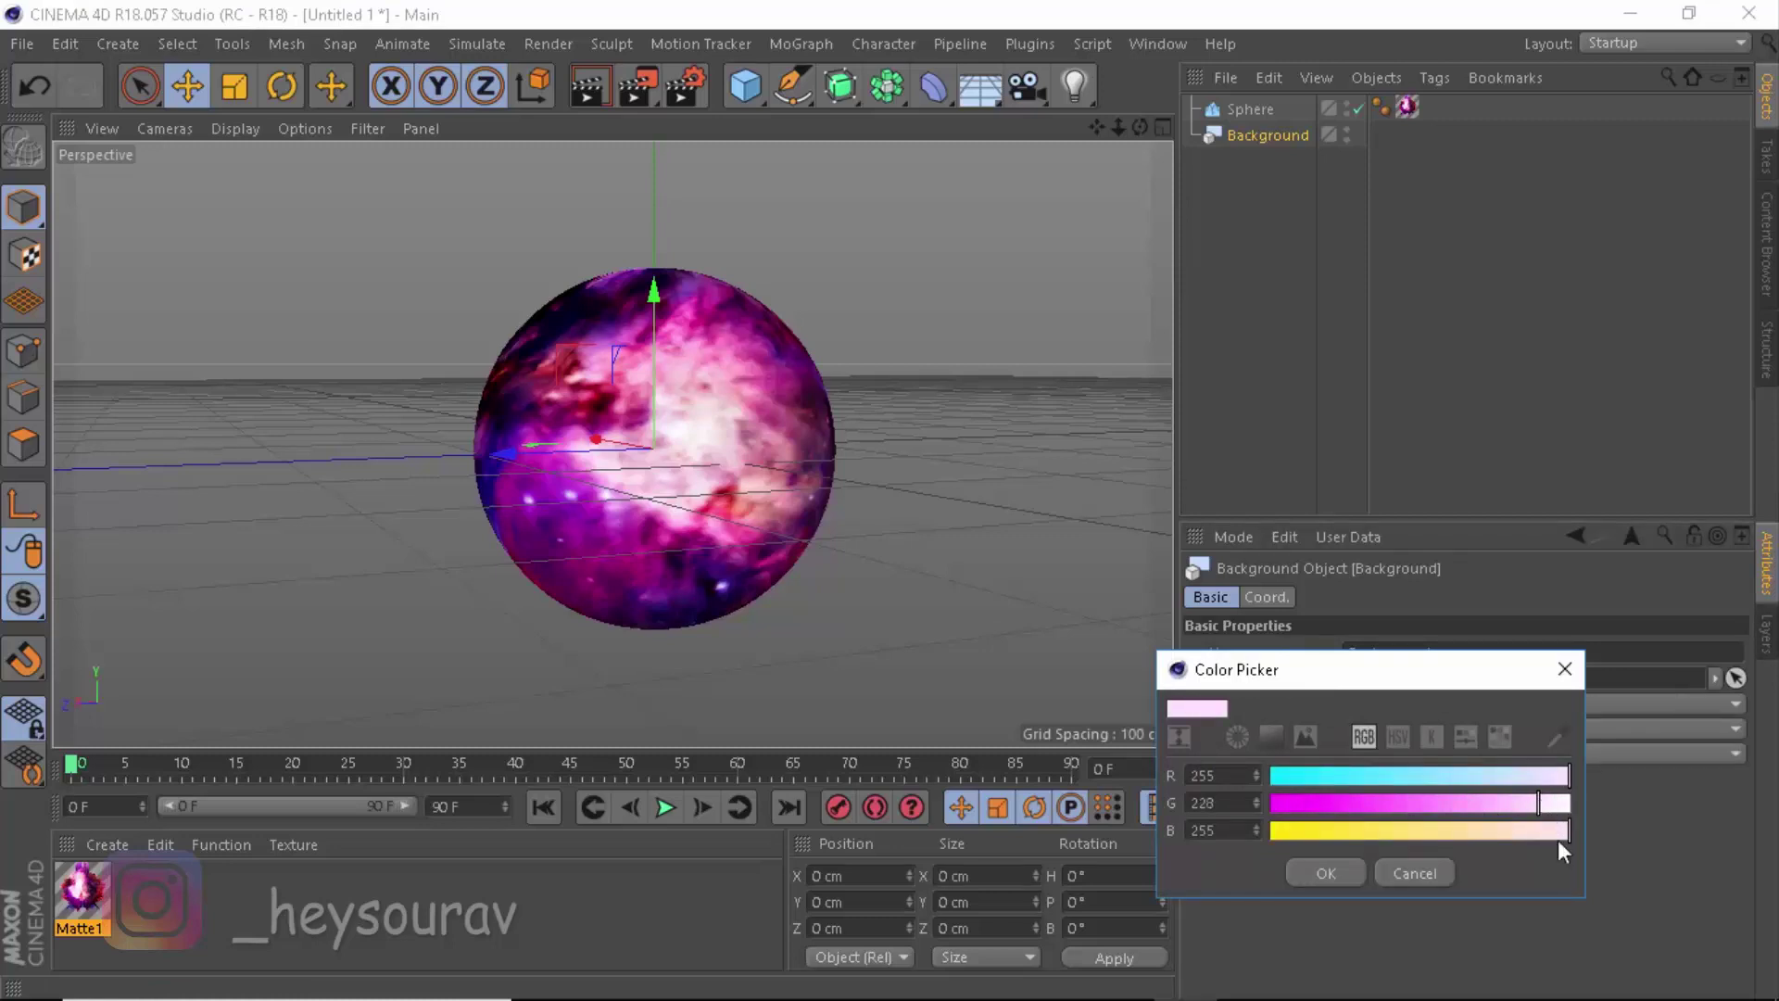
pyautogui.click(1321, 877)
pyautogui.click(931, 426)
# Render the active viewport with Ctrl+R to show the glowing nebula burst on pink
pyautogui.hotkey('ctrl', 'r')
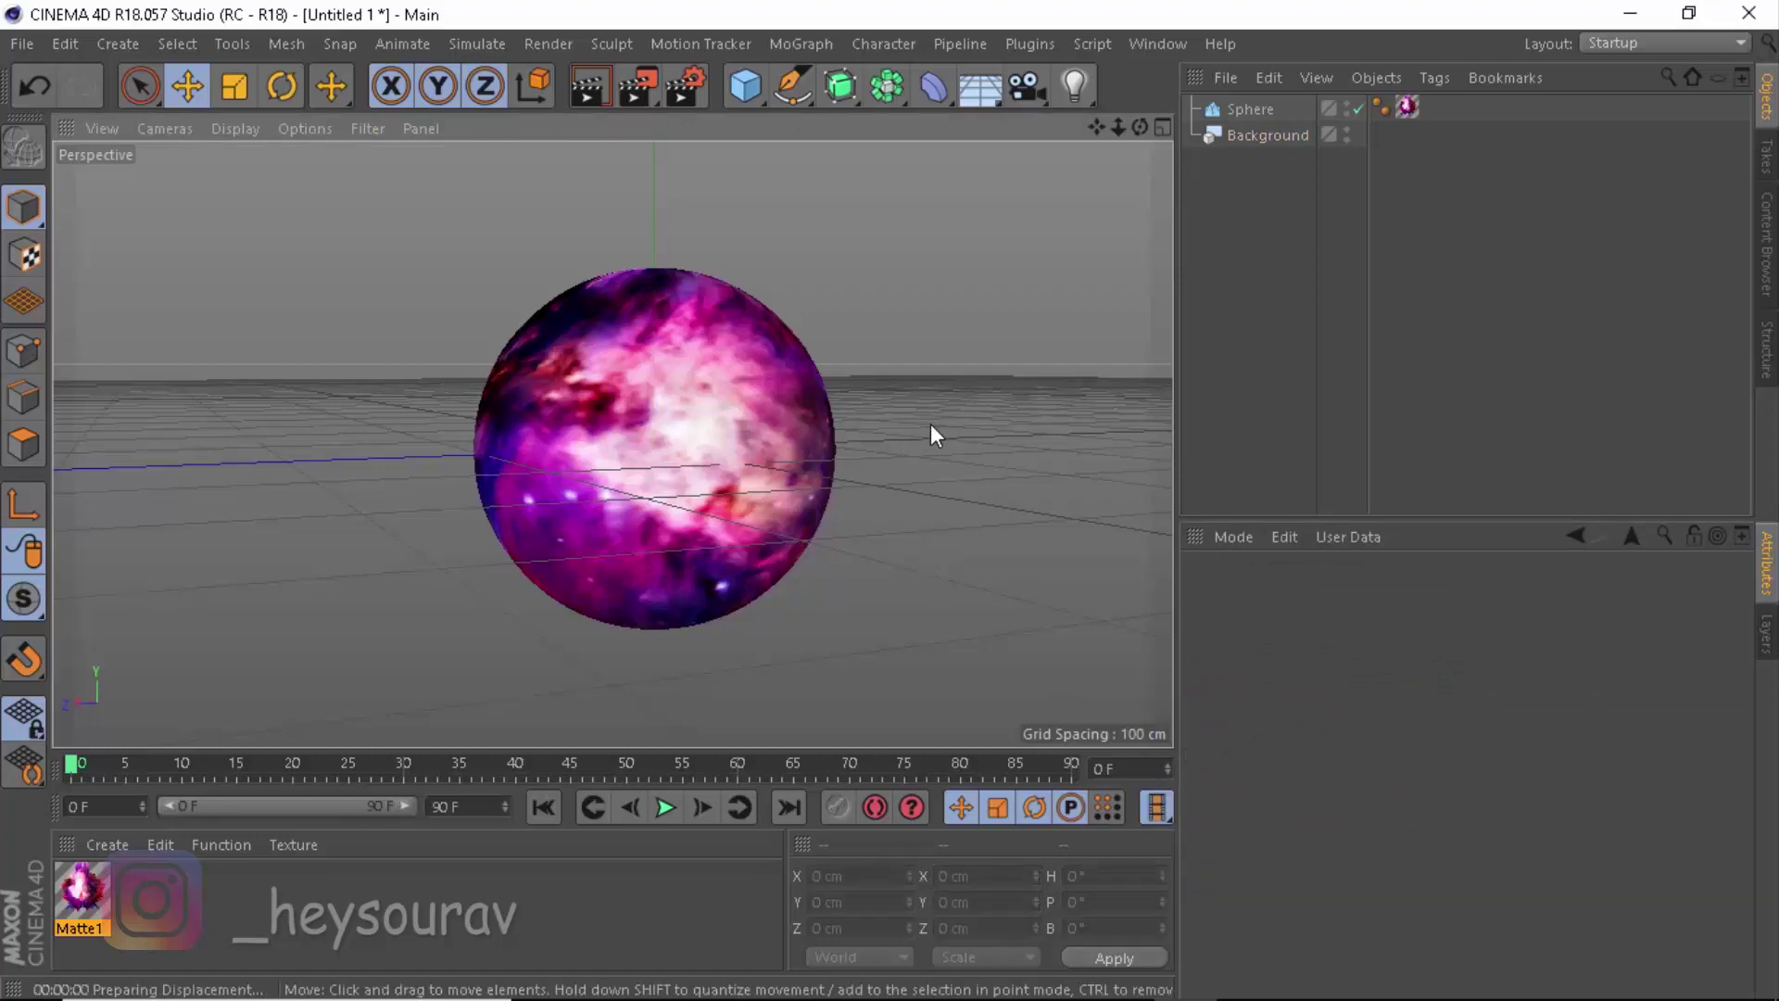